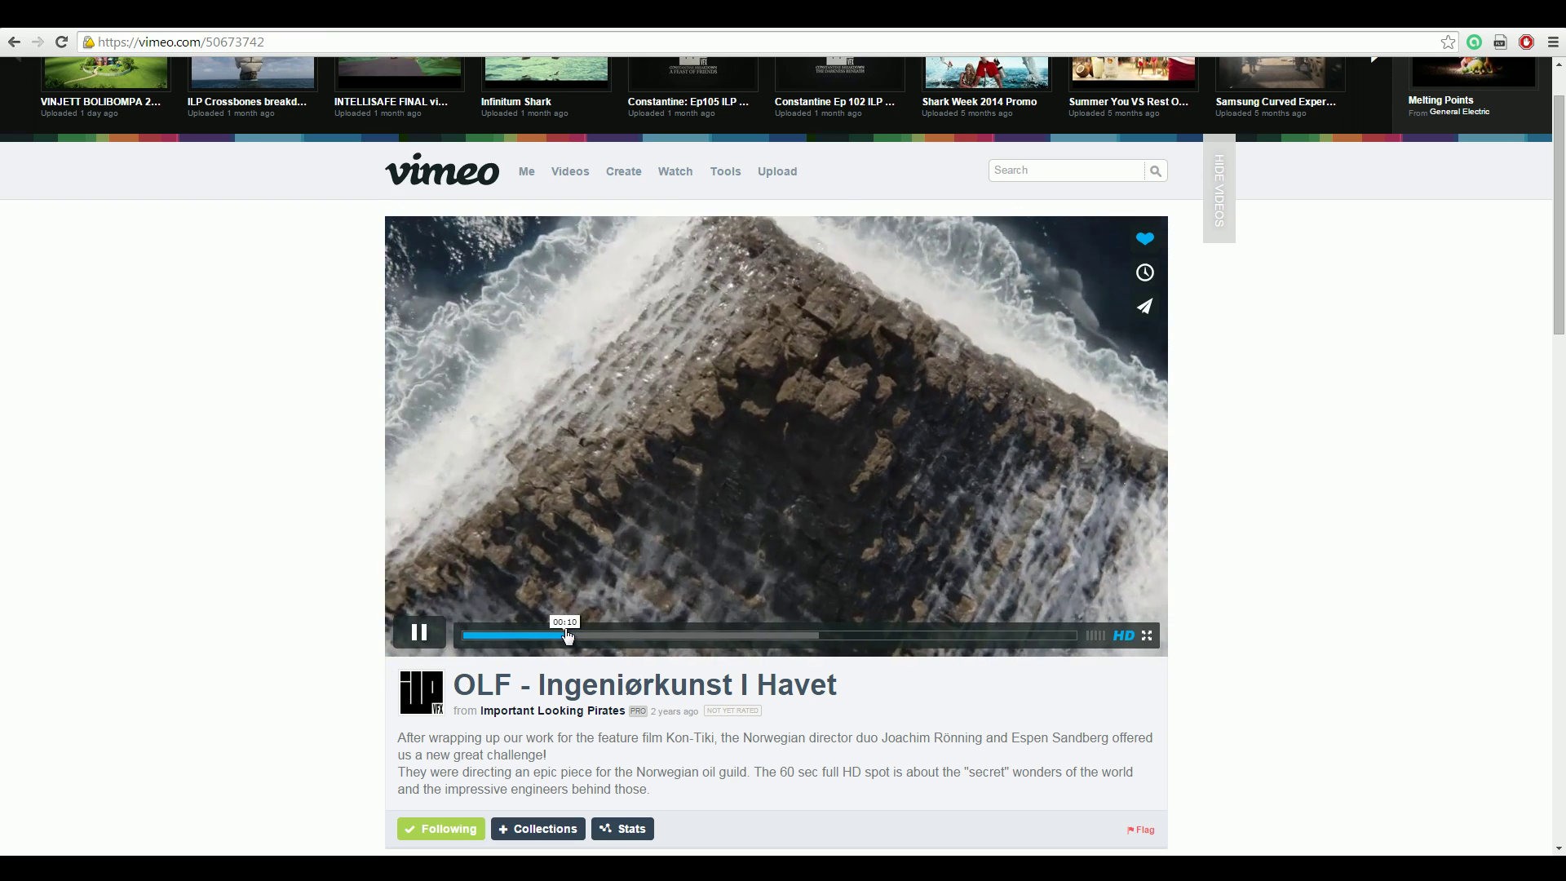
Review the pyramid shot around 0:10 in the OLF reference video, and the UsingFumeSwirlSmokeOceanForceDaemonAirFieldBubbling_RF01 preview clip.
click(562, 635)
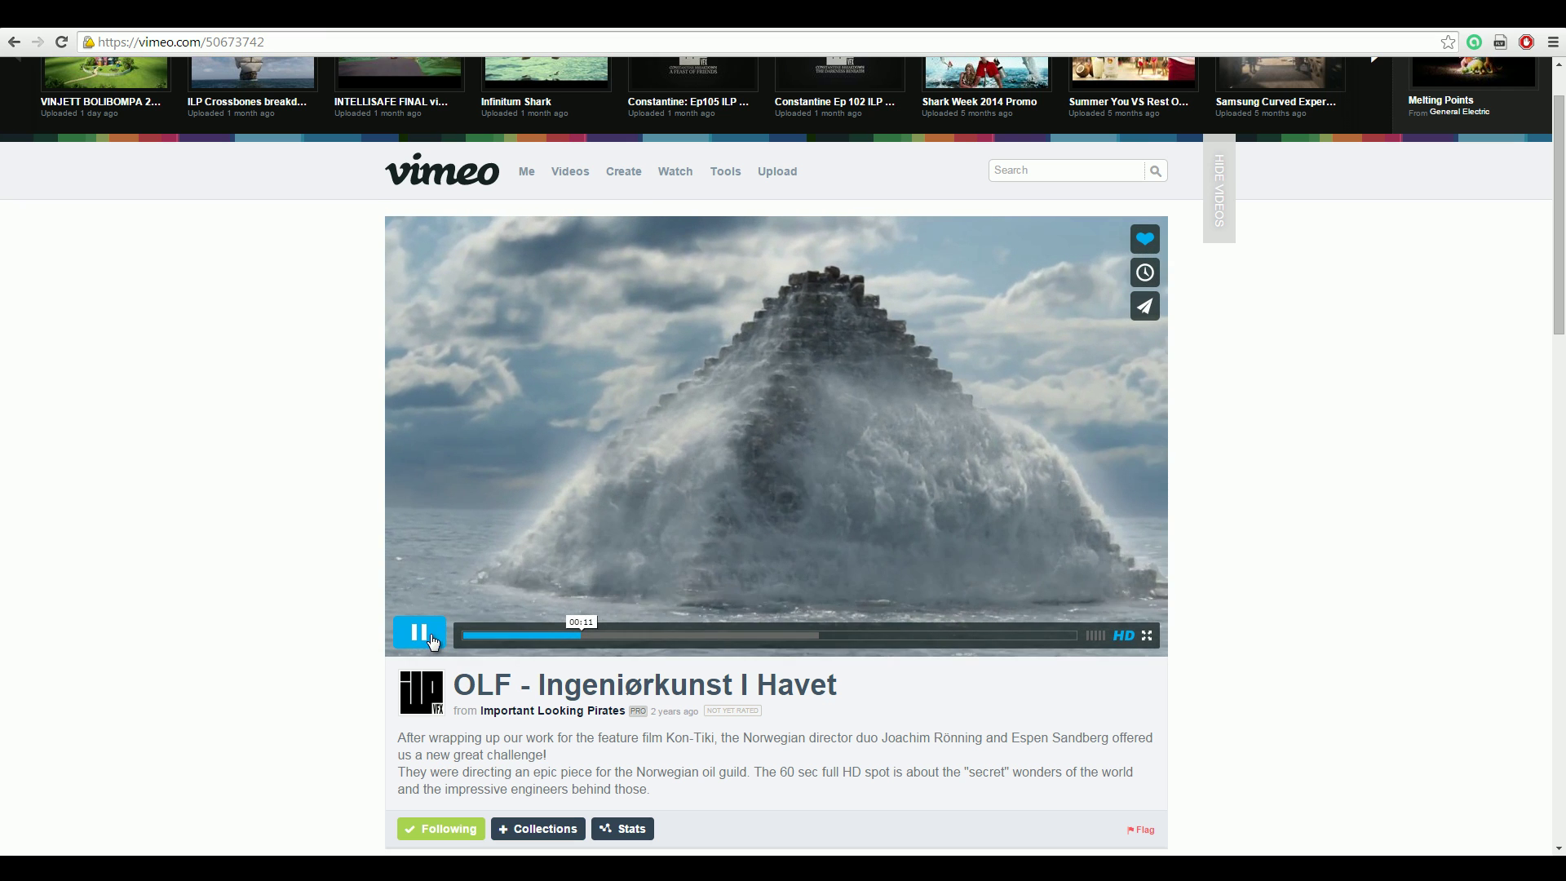
click(810, 467)
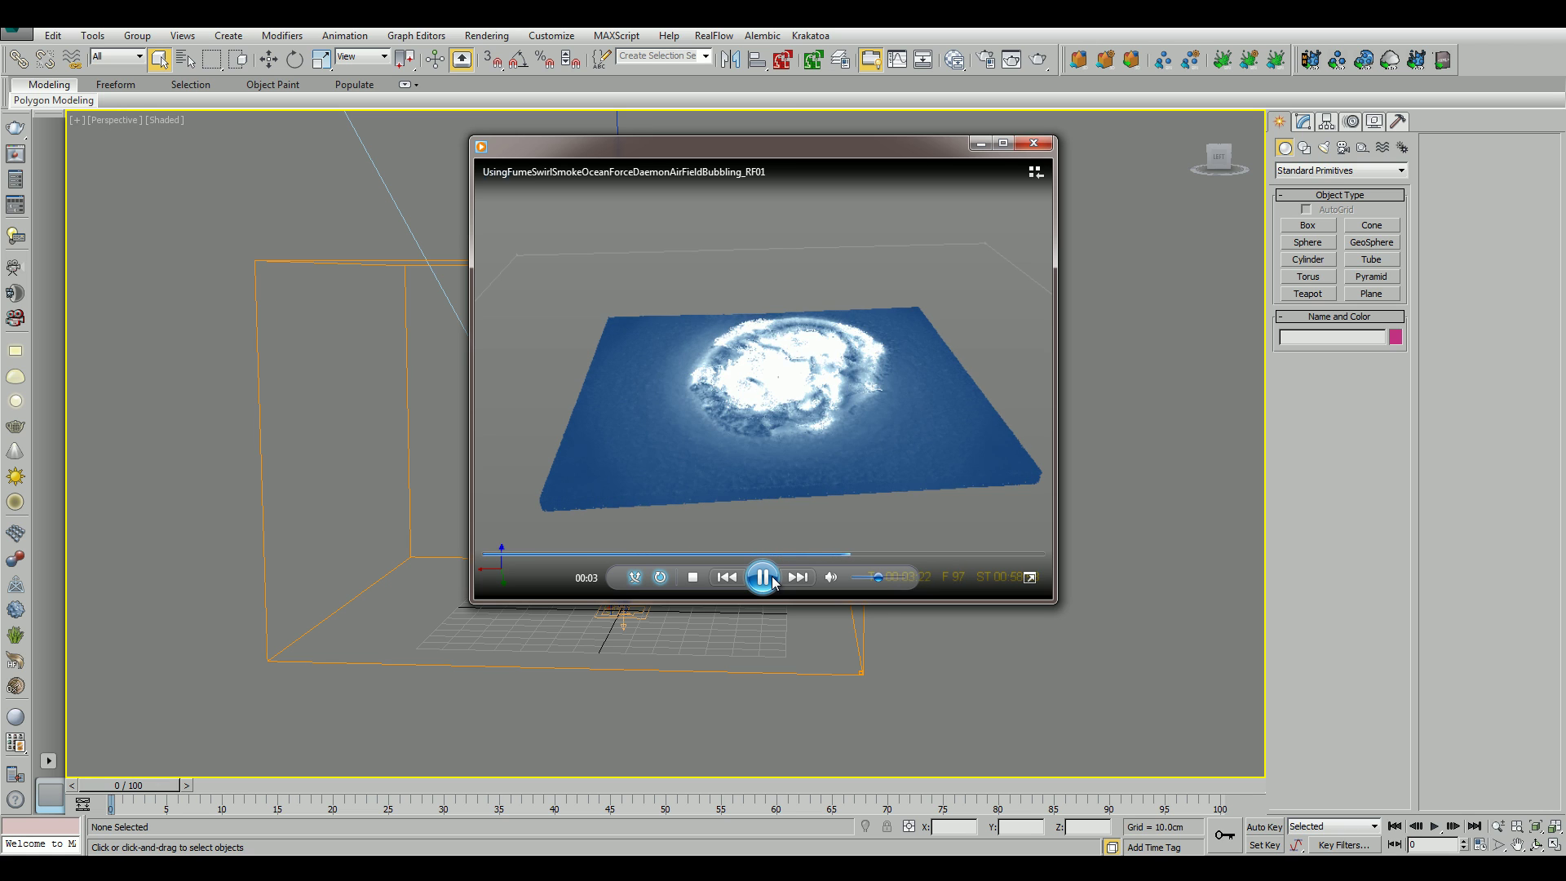
click(763, 578)
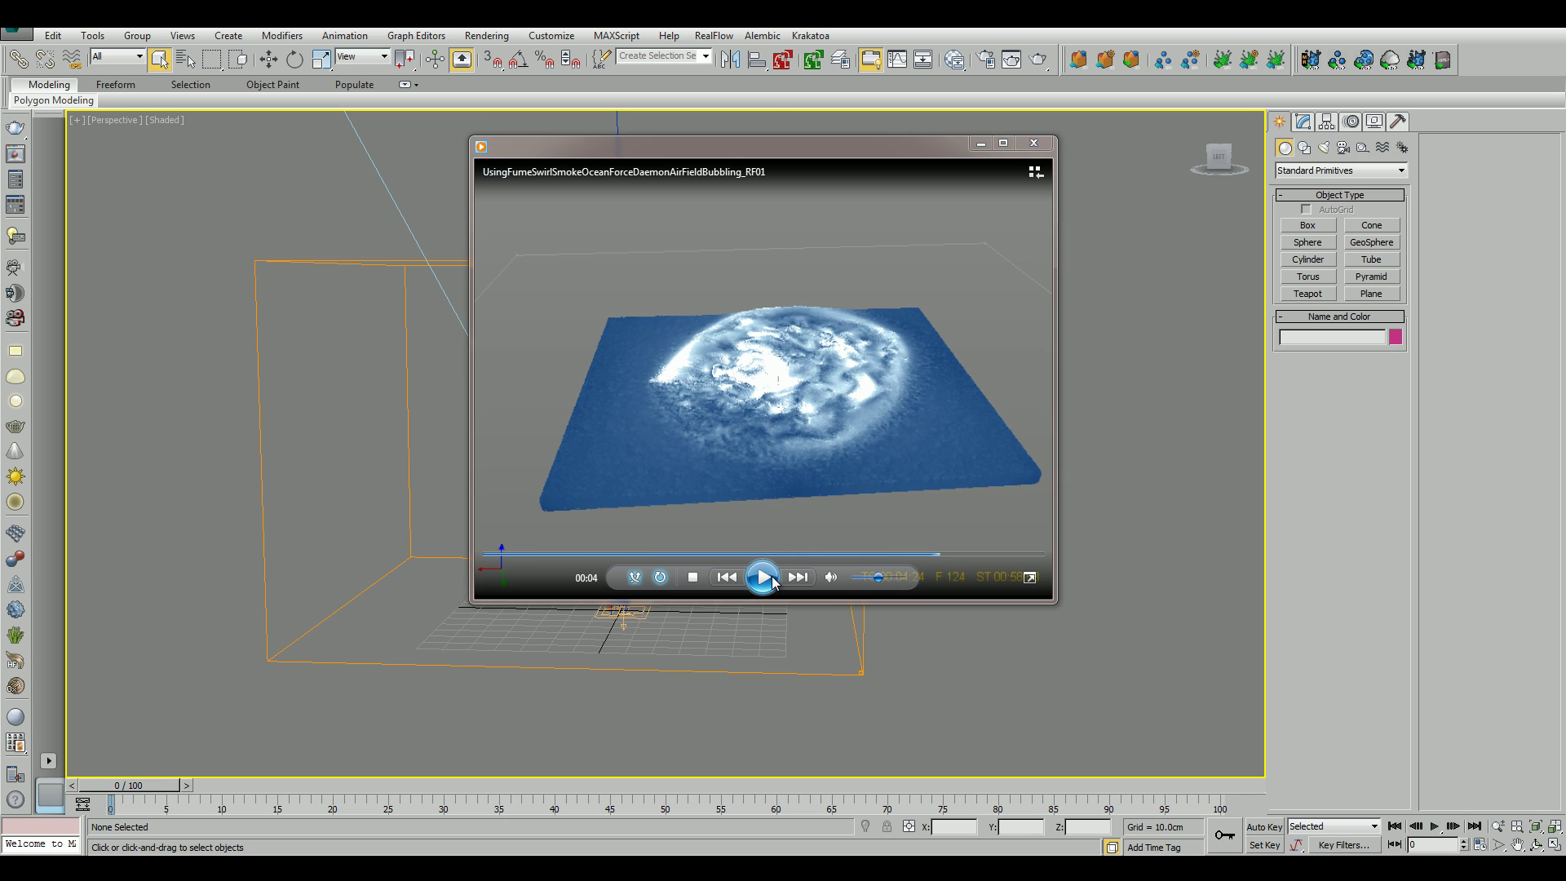
click(980, 146)
Select the FumeFX001 container in the scene and open its full simulation settings, moving the window clear of the grid box.
scroll(682, 282, down, 5)
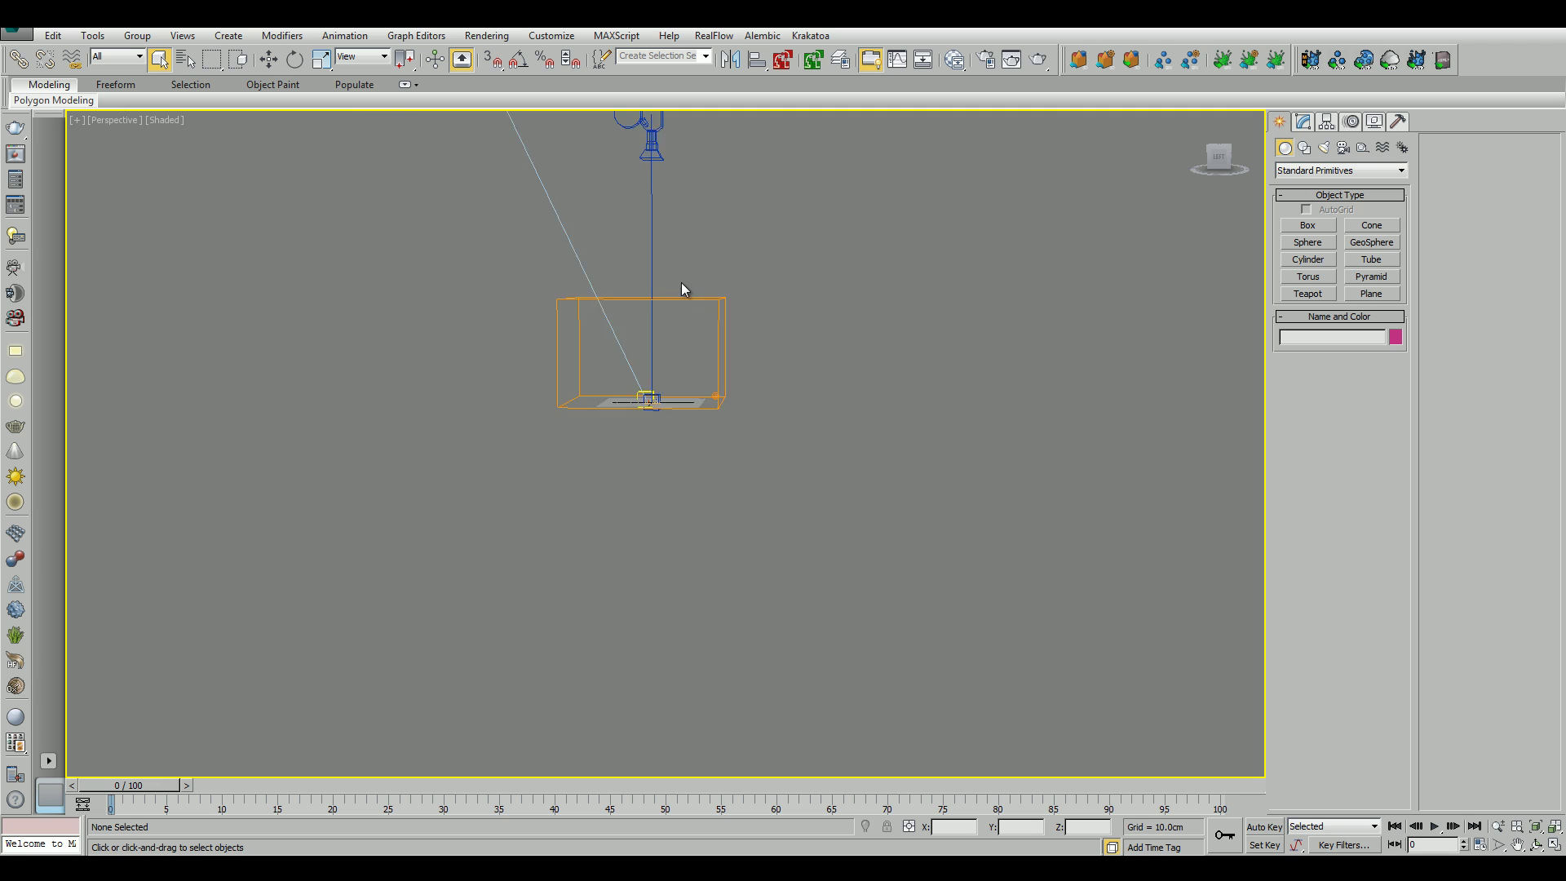
scroll(682, 290, down, 2)
middle_drag(682, 290, 628, 382)
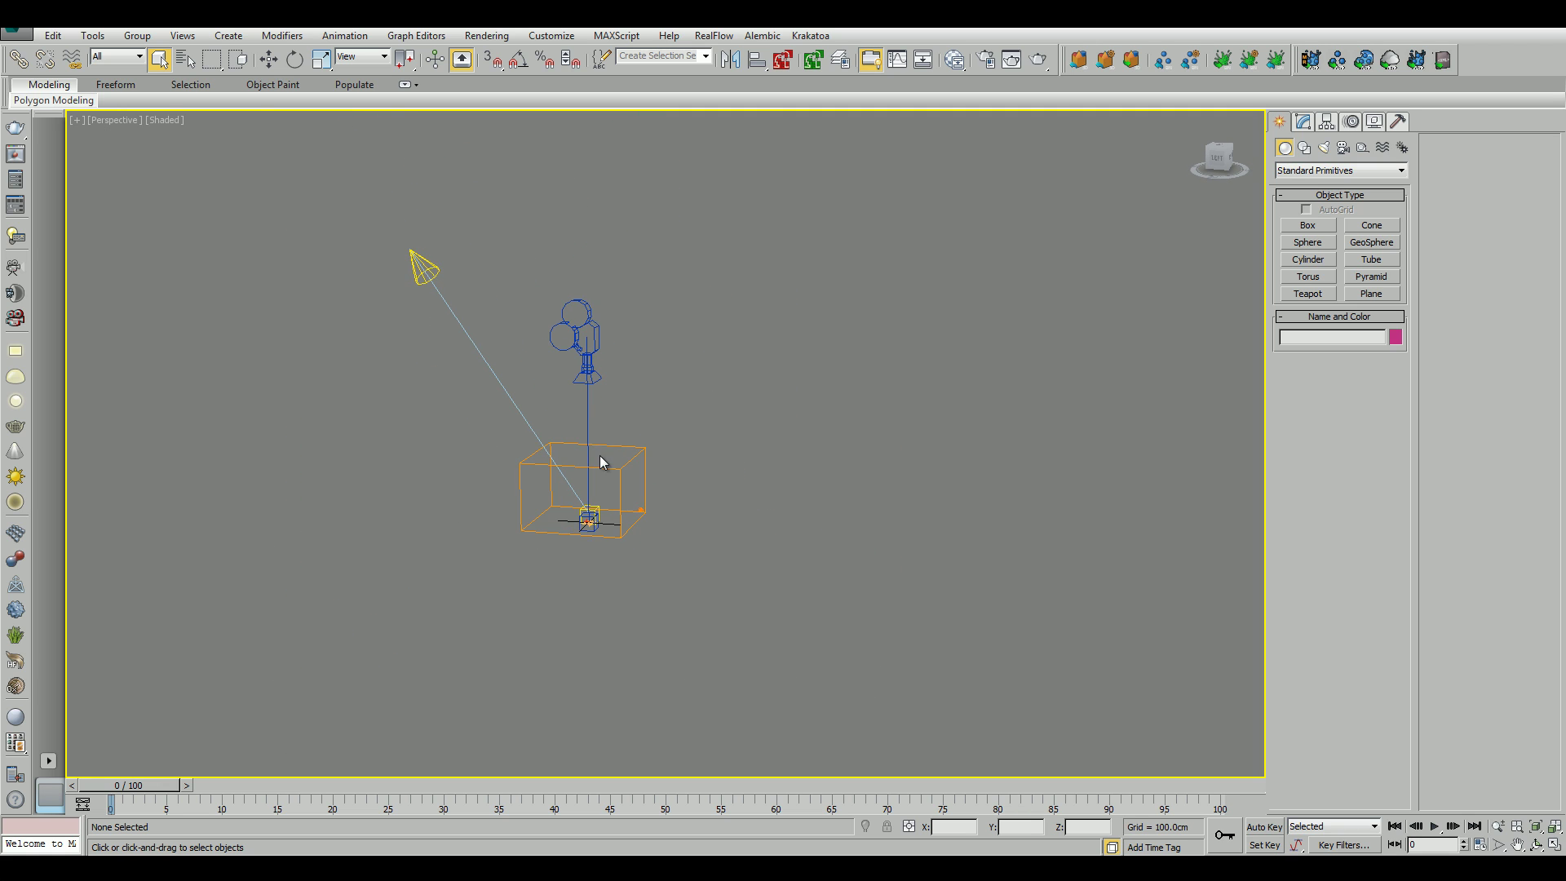
scroll(608, 465, up, 3)
scroll(616, 471, up, 2)
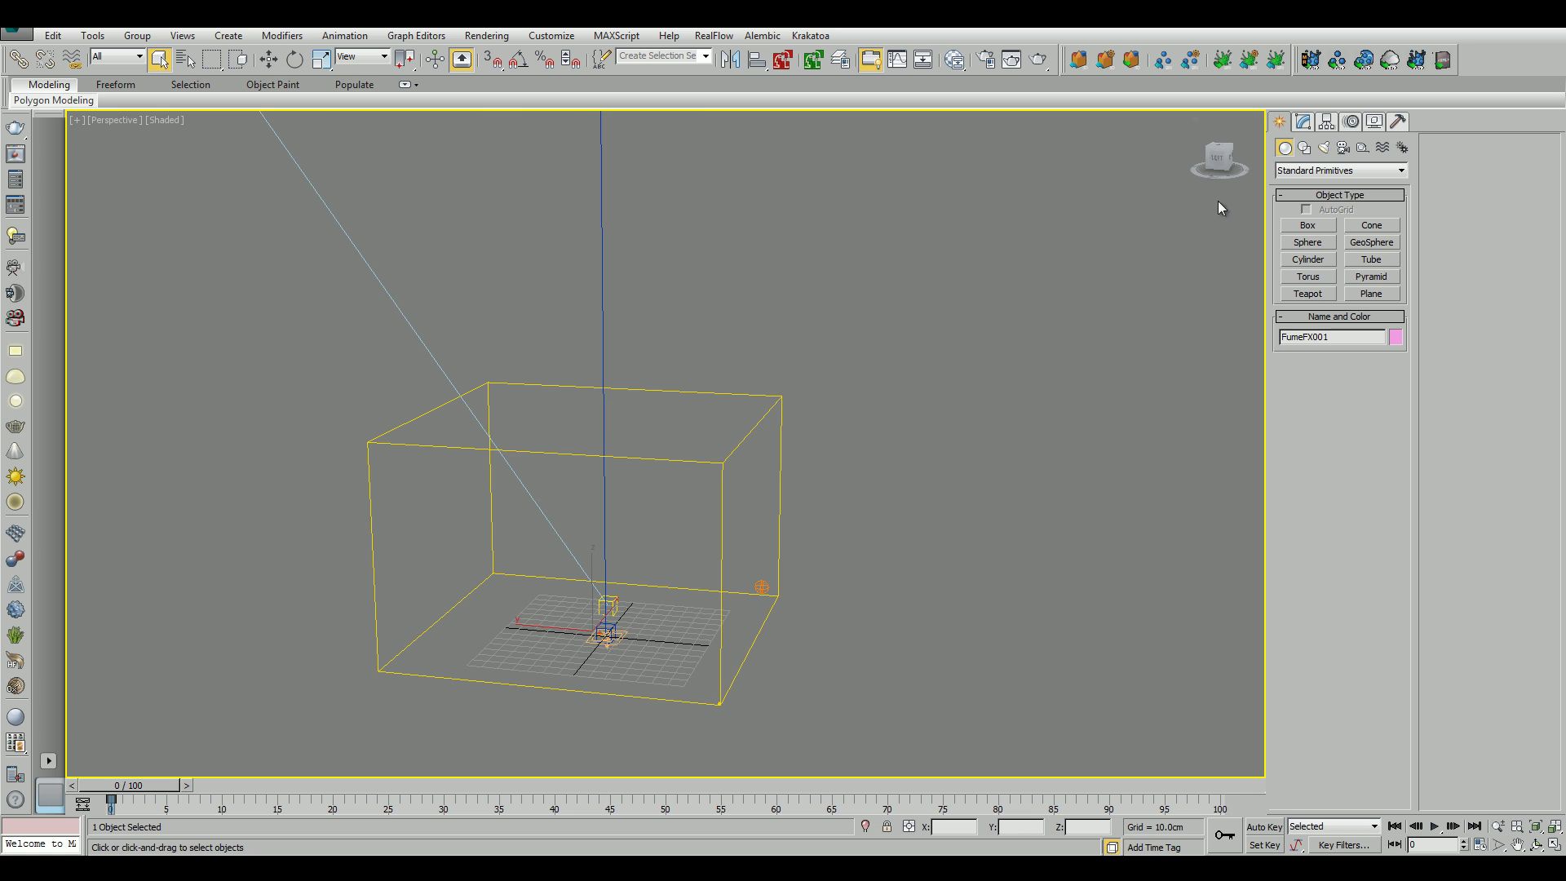
click(1303, 122)
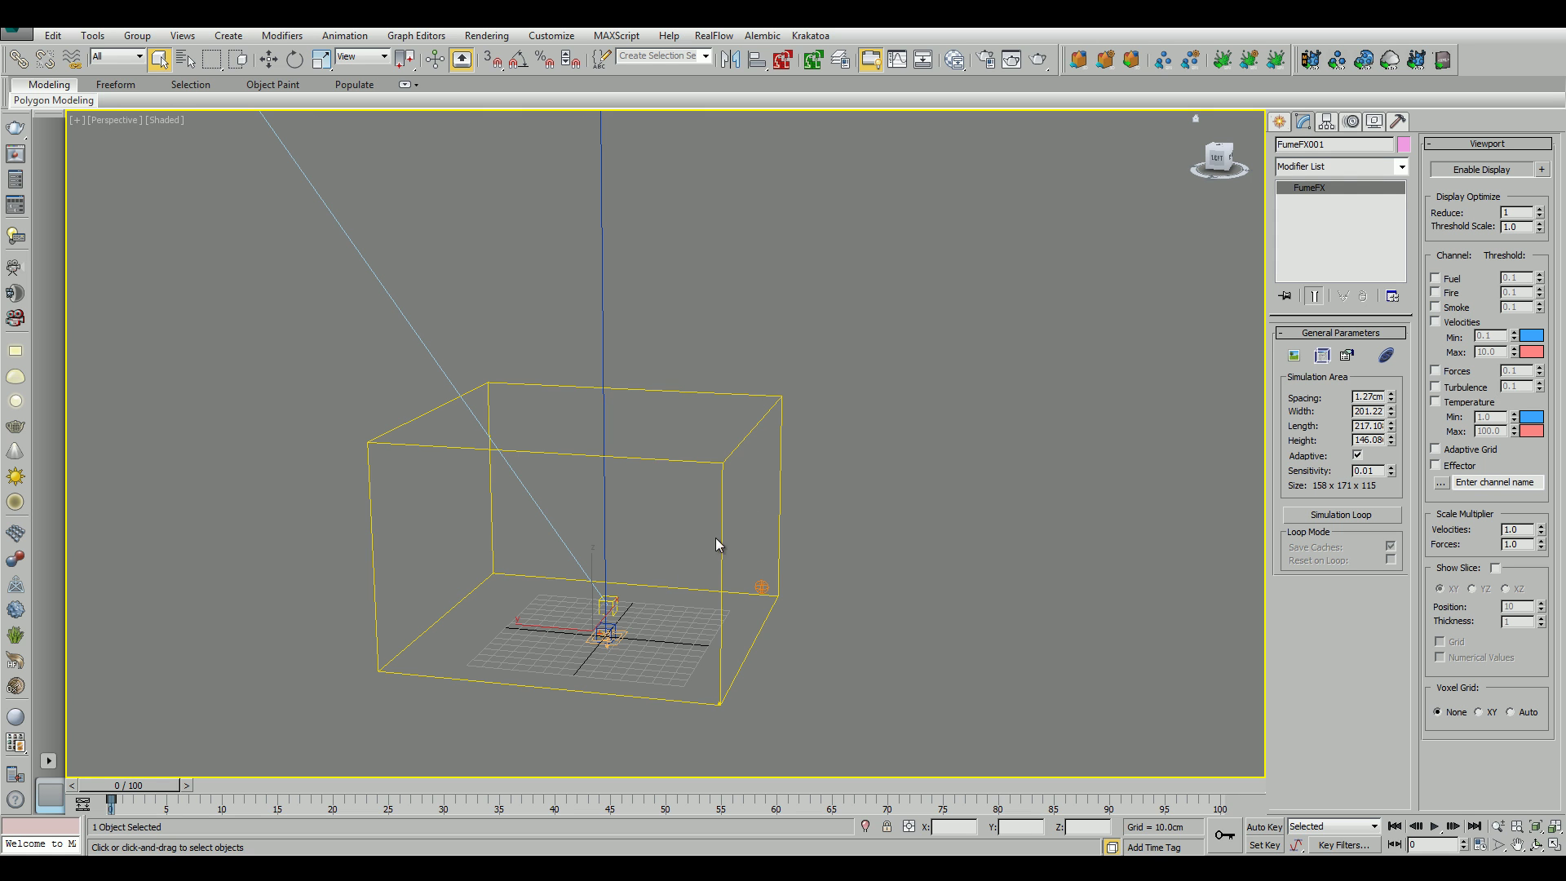
middle_drag(769, 551, 798, 506)
click(1321, 357)
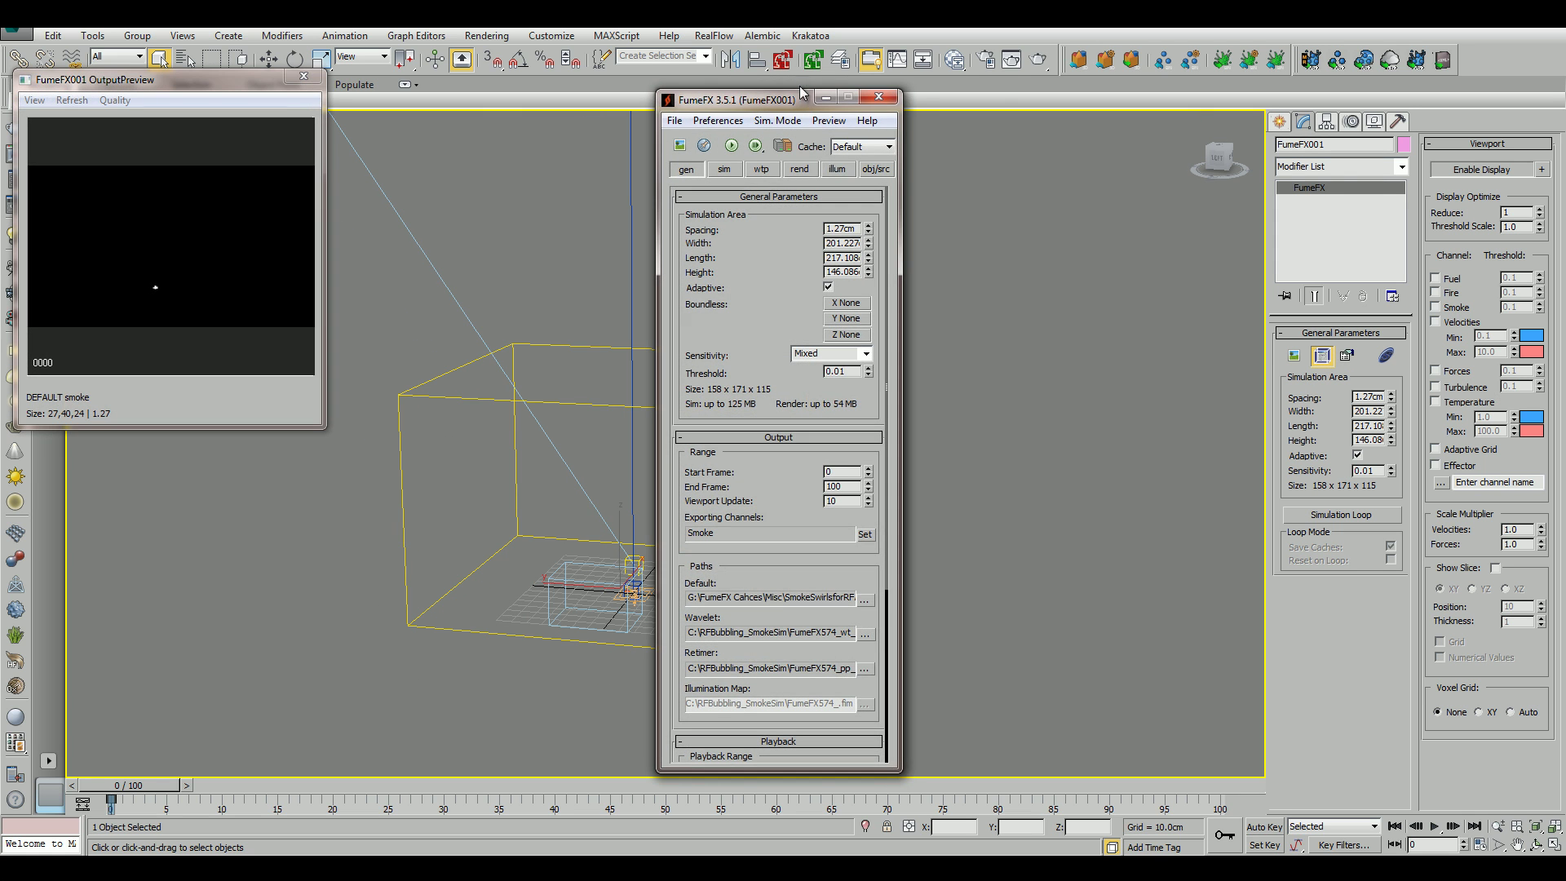
drag(773, 106, 1156, 154)
Scrub the timeline to examine how the FumeFX smoke and its adaptive grid evolve, in both the perspective and top views.
click(151, 783)
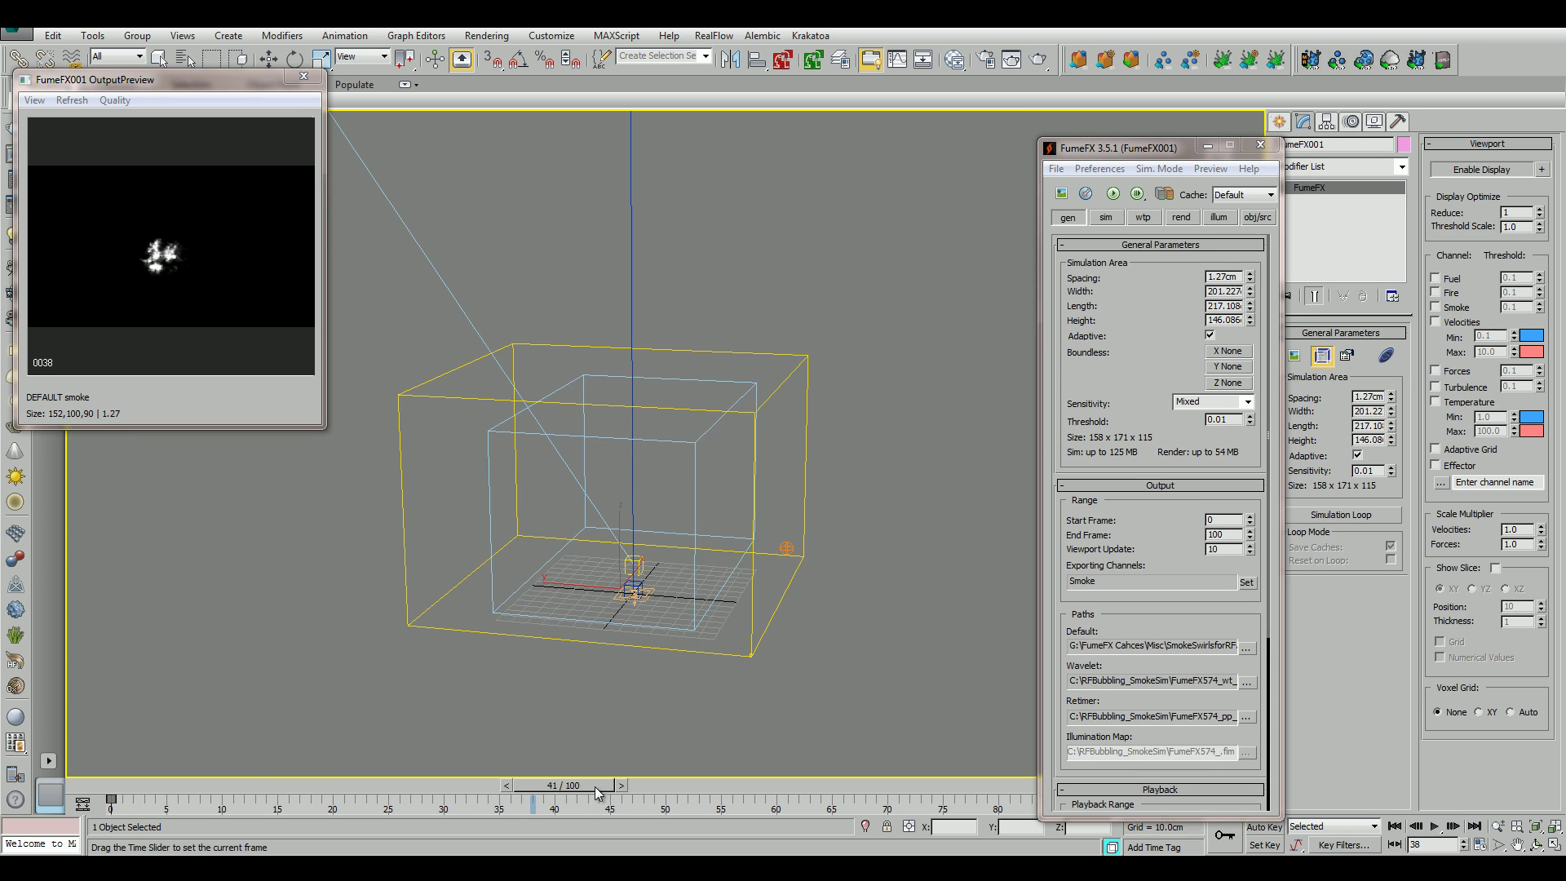
alt+middle_drag(408, 633, 479, 579)
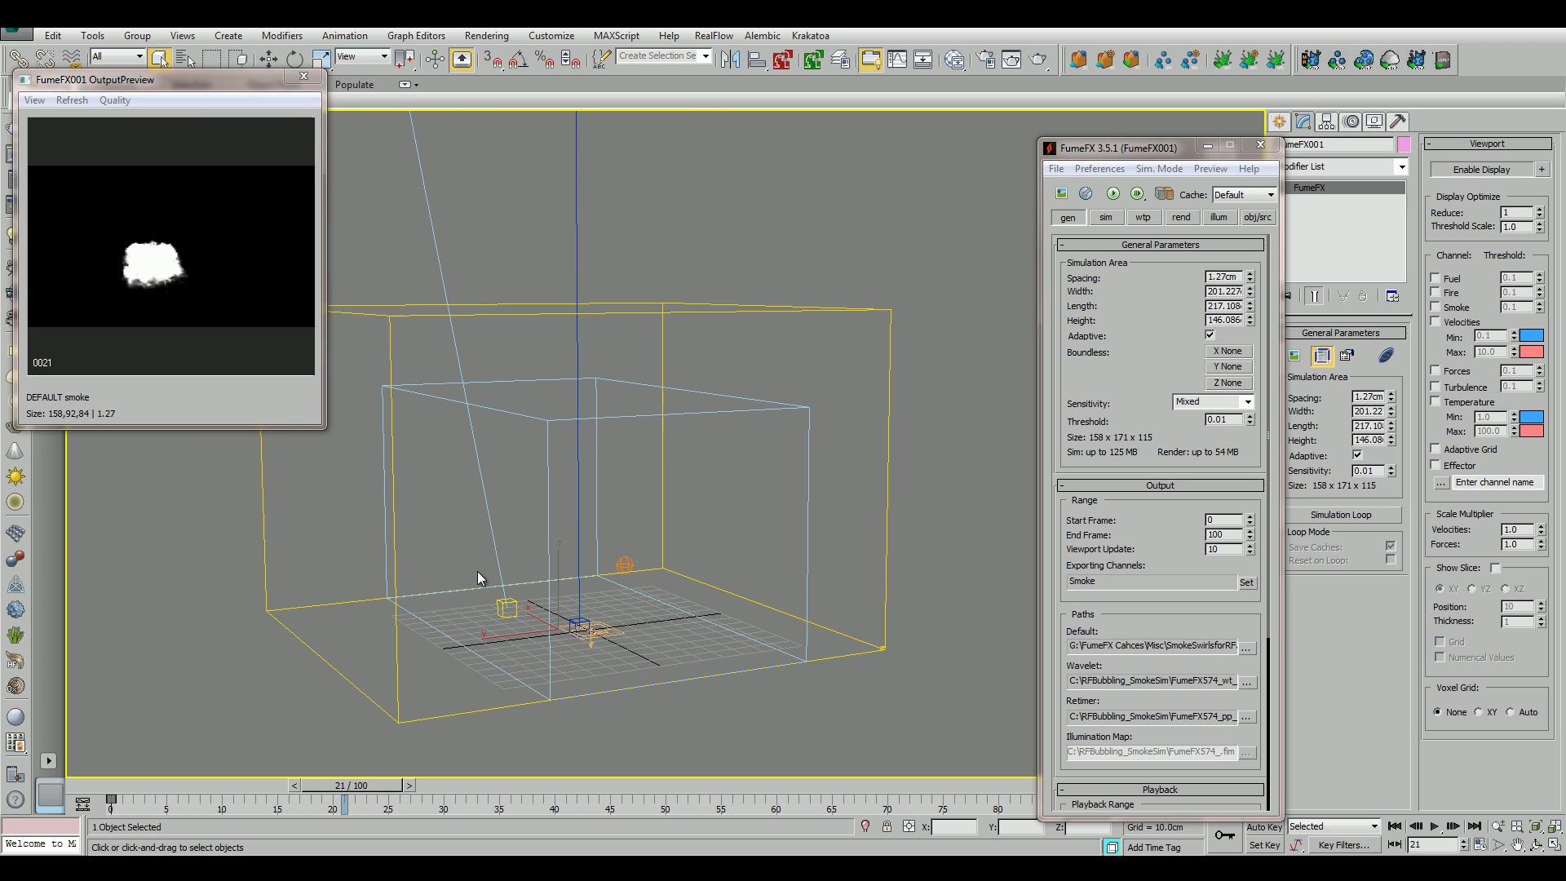
drag(161, 784, 655, 727)
drag(732, 785, 389, 743)
key(t)
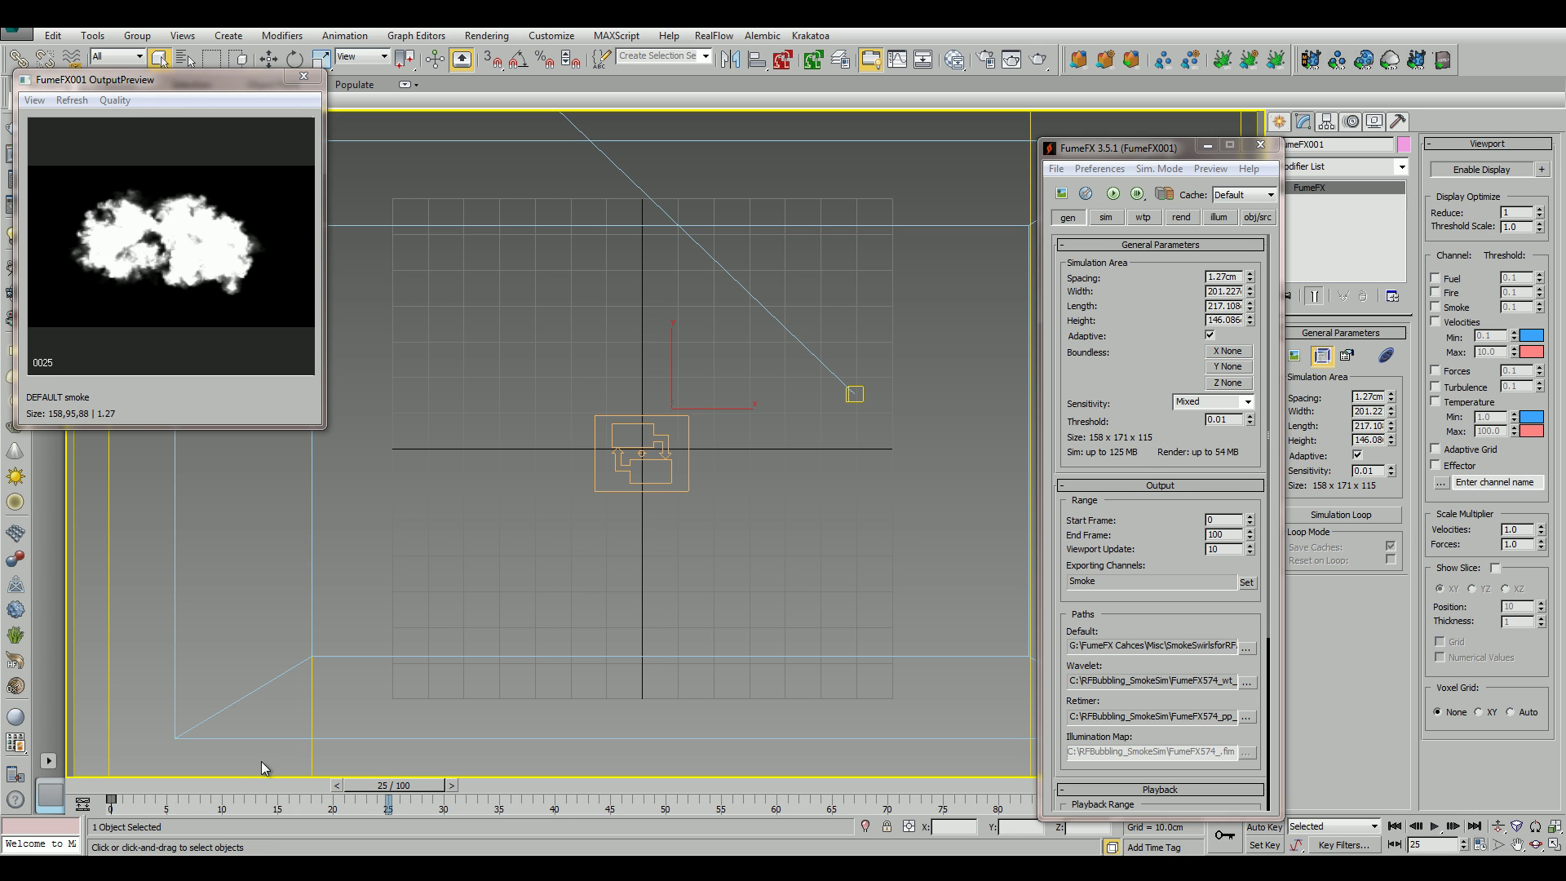
drag(124, 785, 721, 786)
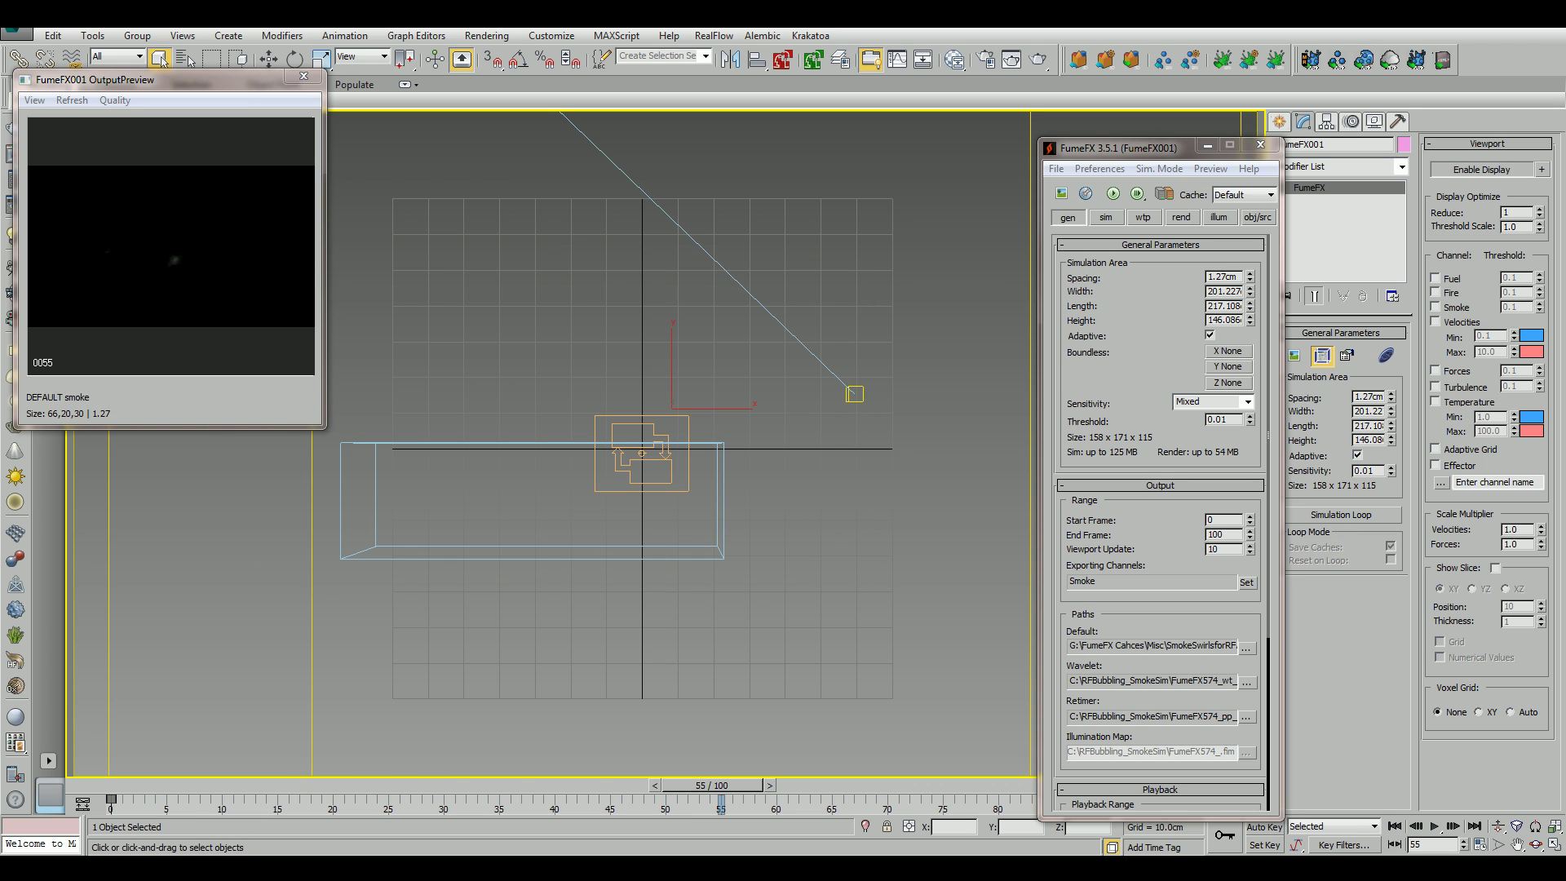
Play the RF_Preview_OceanForceBreakup_01 preview clip to watch the water break up above the pyramid.
click(762, 577)
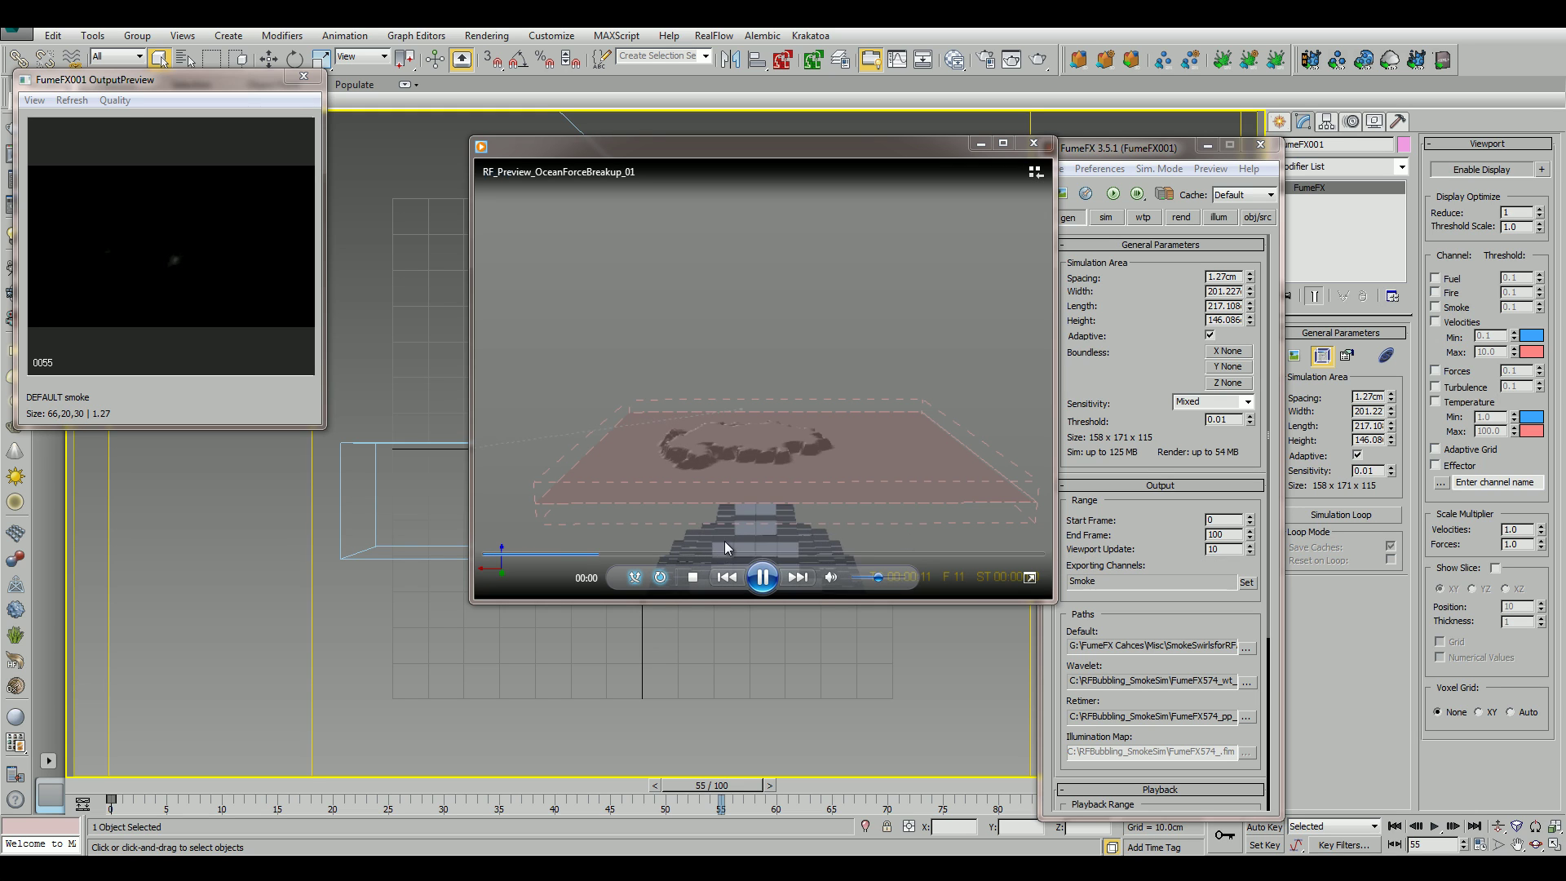
click(802, 578)
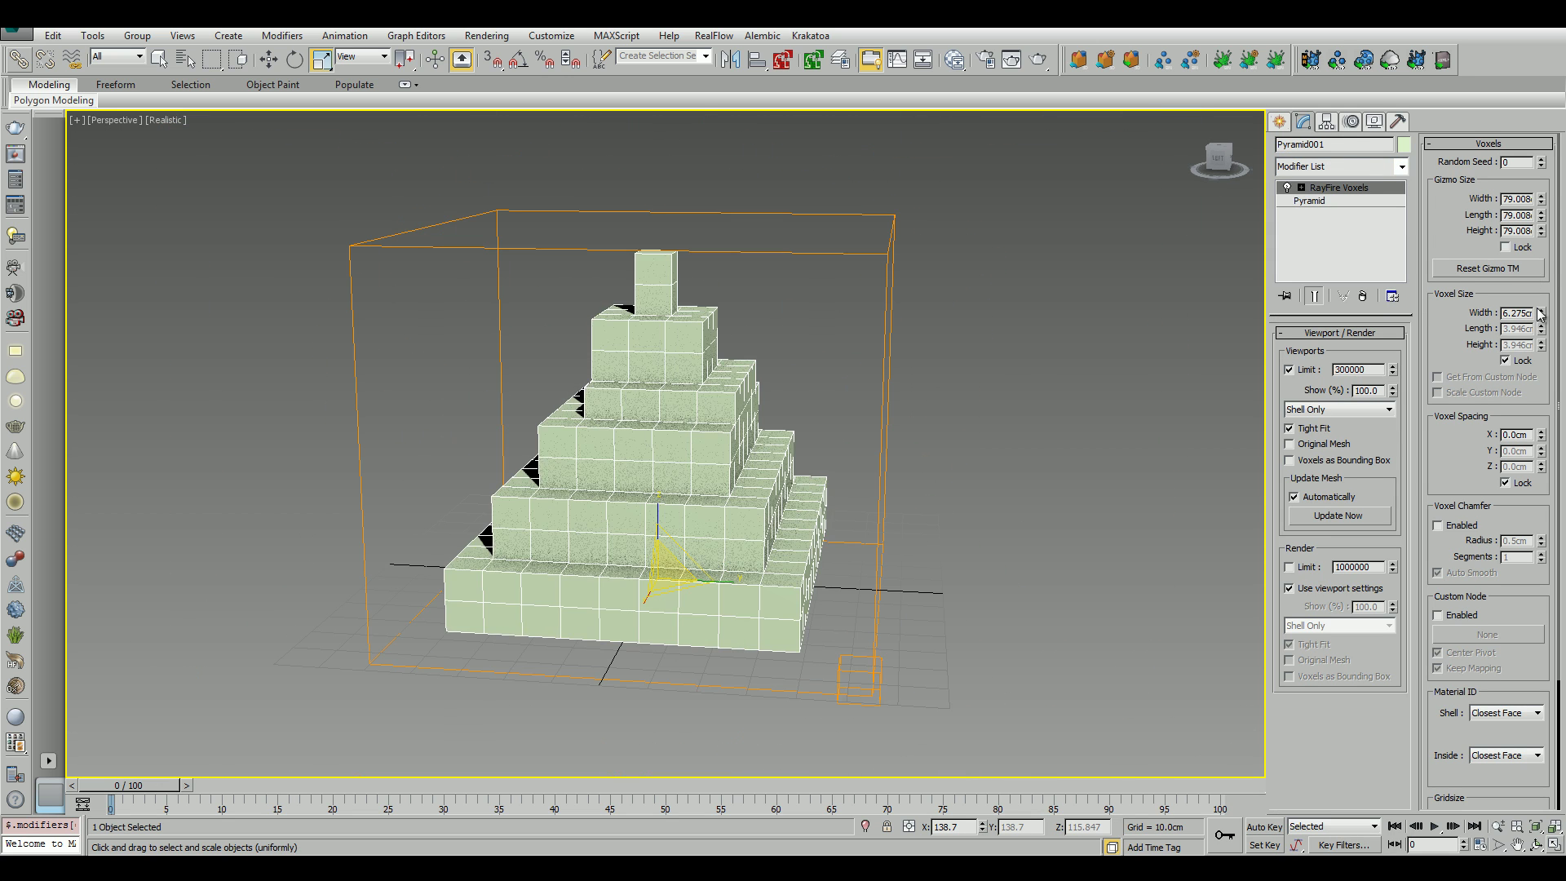
Reduce the voxel width in the pyramid's RayFire Voxels modifier to about 4.957 cm for finer blocks.
drag(1542, 314, 1541, 324)
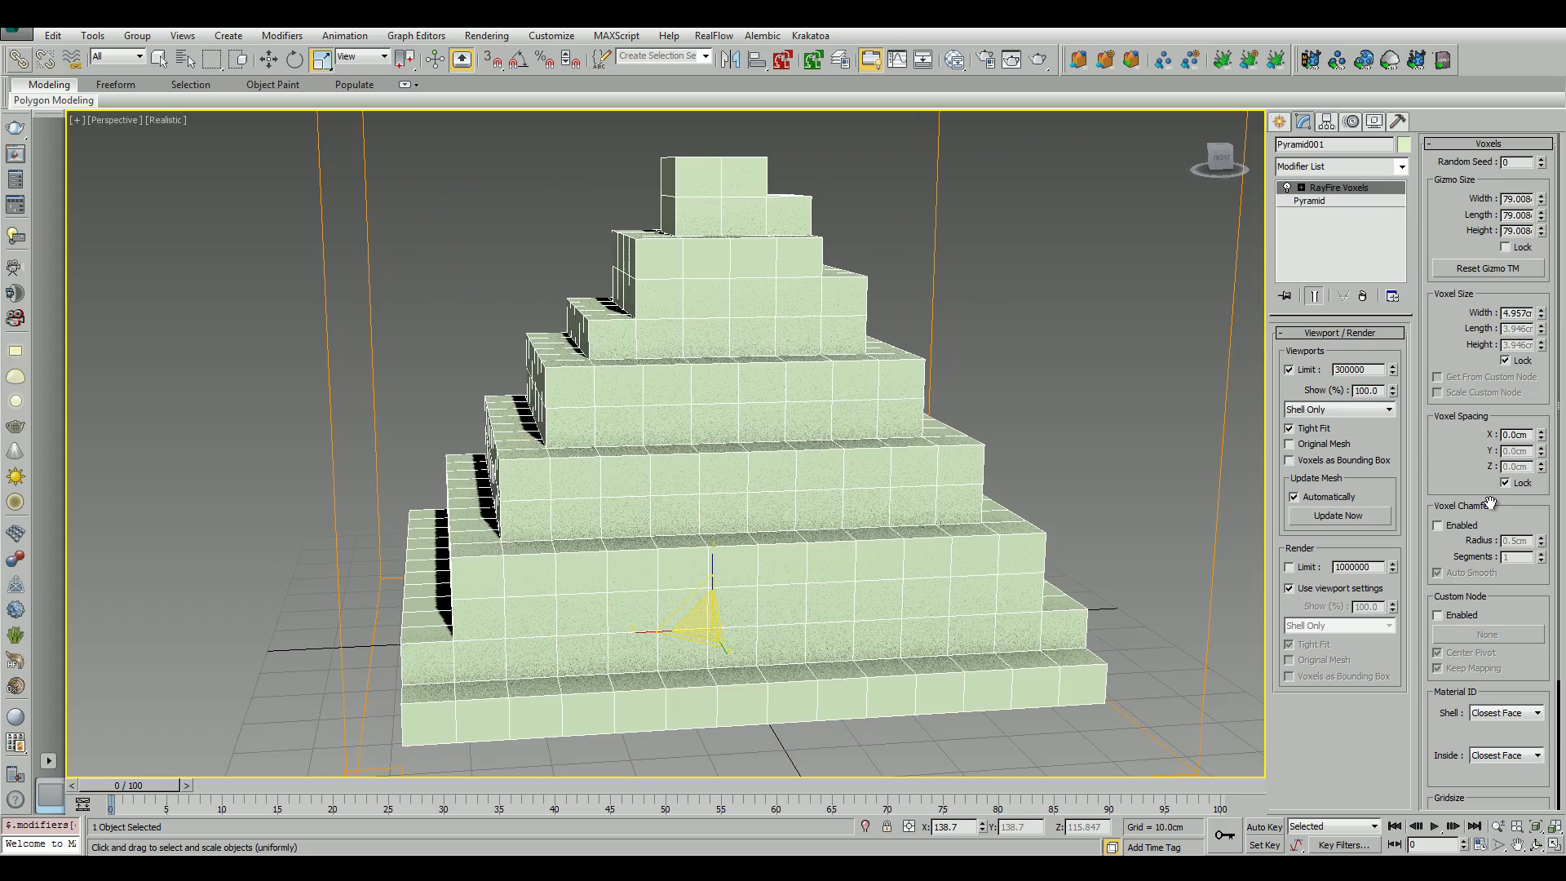
drag(1541, 314, 1541, 324)
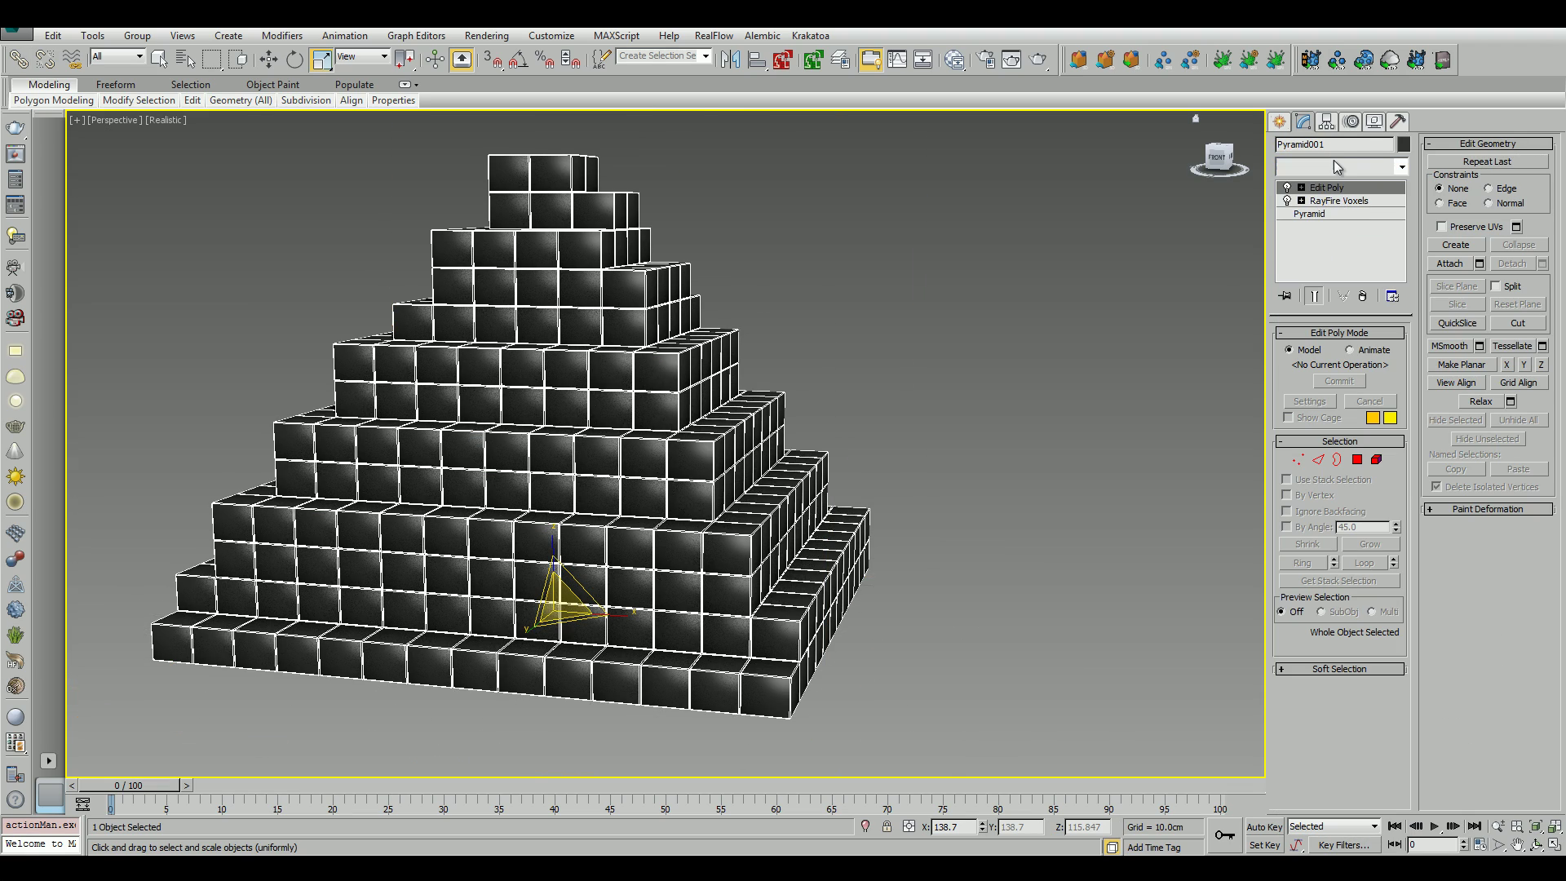
Add a modifier whose name begins with G above Edit Poly on the pyramid.
click(1337, 166)
key(g)
key(Return)
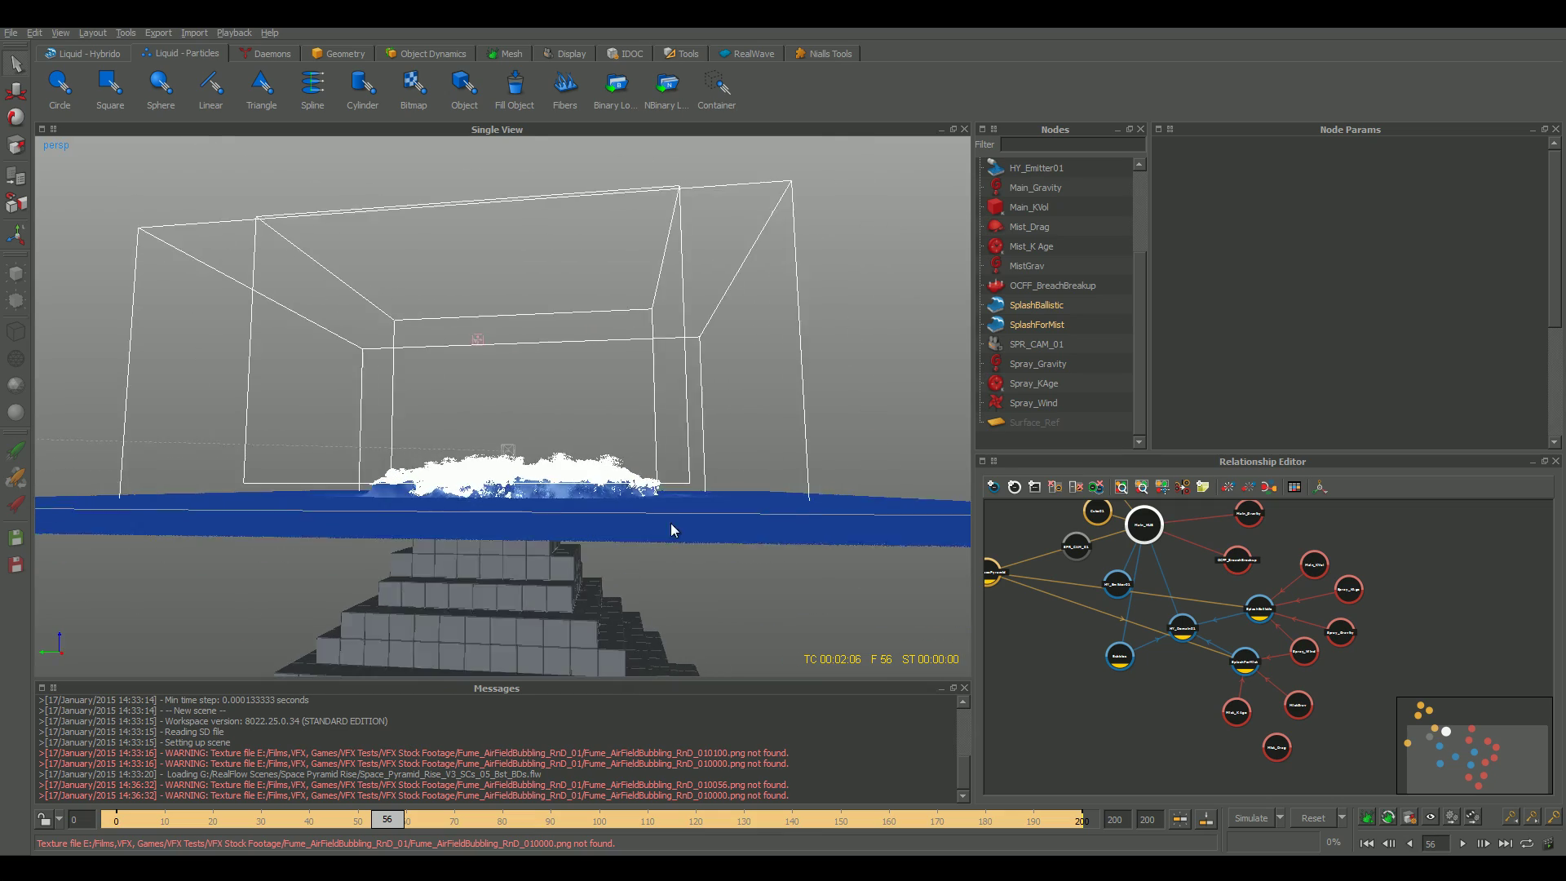
Switch to RealFlow and examine the splash and water surface above the pyramid at frame 56.
alt+drag(670, 525, 584, 395)
alt+right_drag(584, 395, 607, 448)
alt+drag(608, 449, 624, 395)
alt+right_drag(624, 396, 701, 489)
alt+drag(702, 489, 763, 483)
scroll(1240, 612, up, 10)
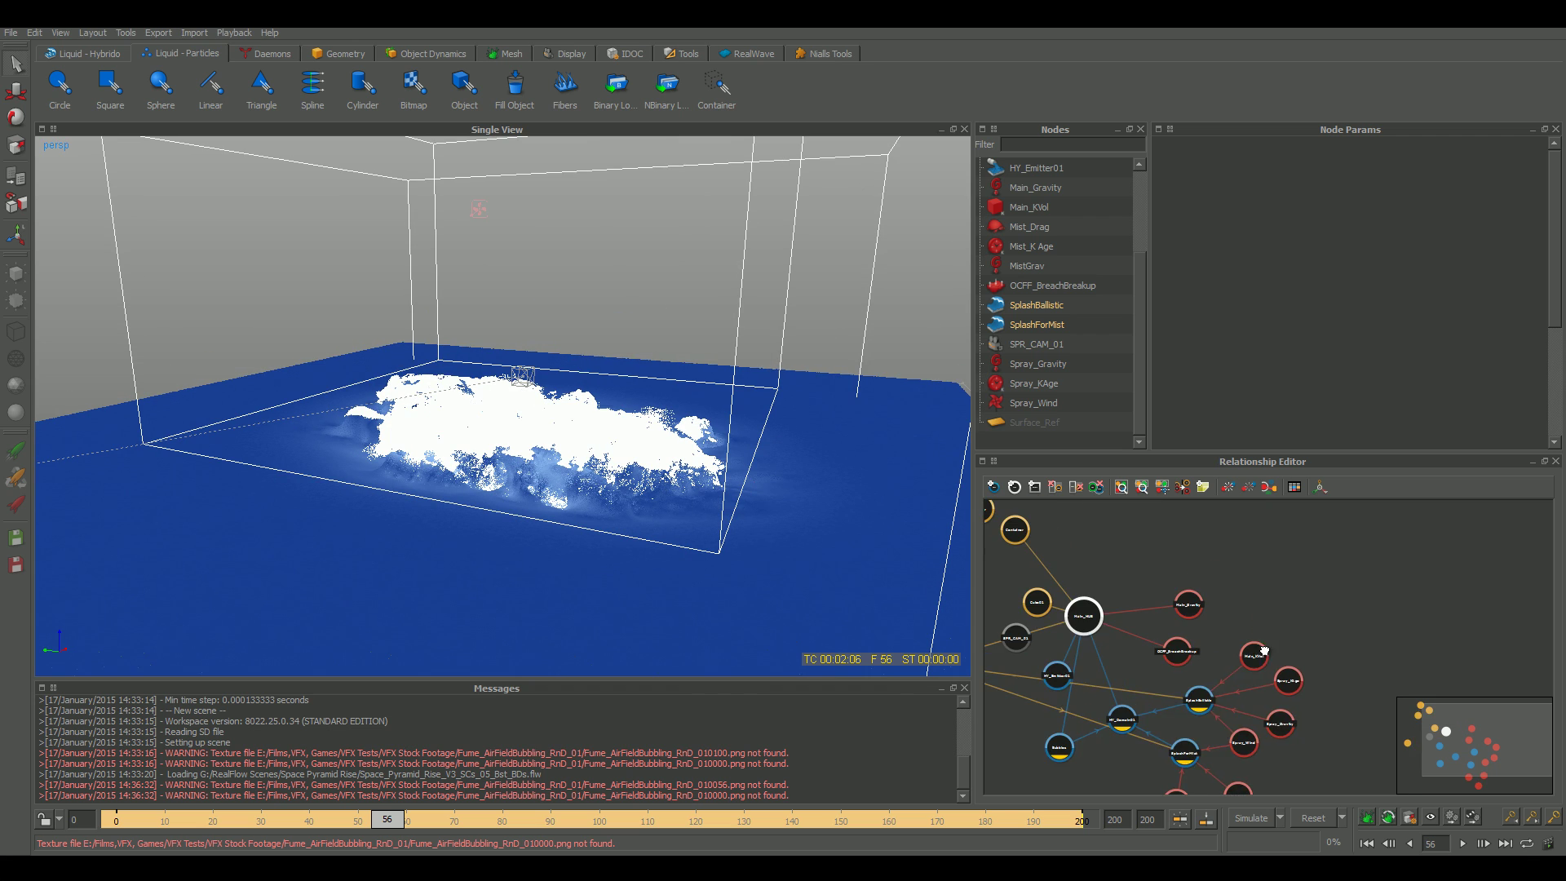
Examine how the emitters, splash nodes, daemons and objects are linked around Main_HUB in the relationship graph.
scroll(1221, 633, down, 5)
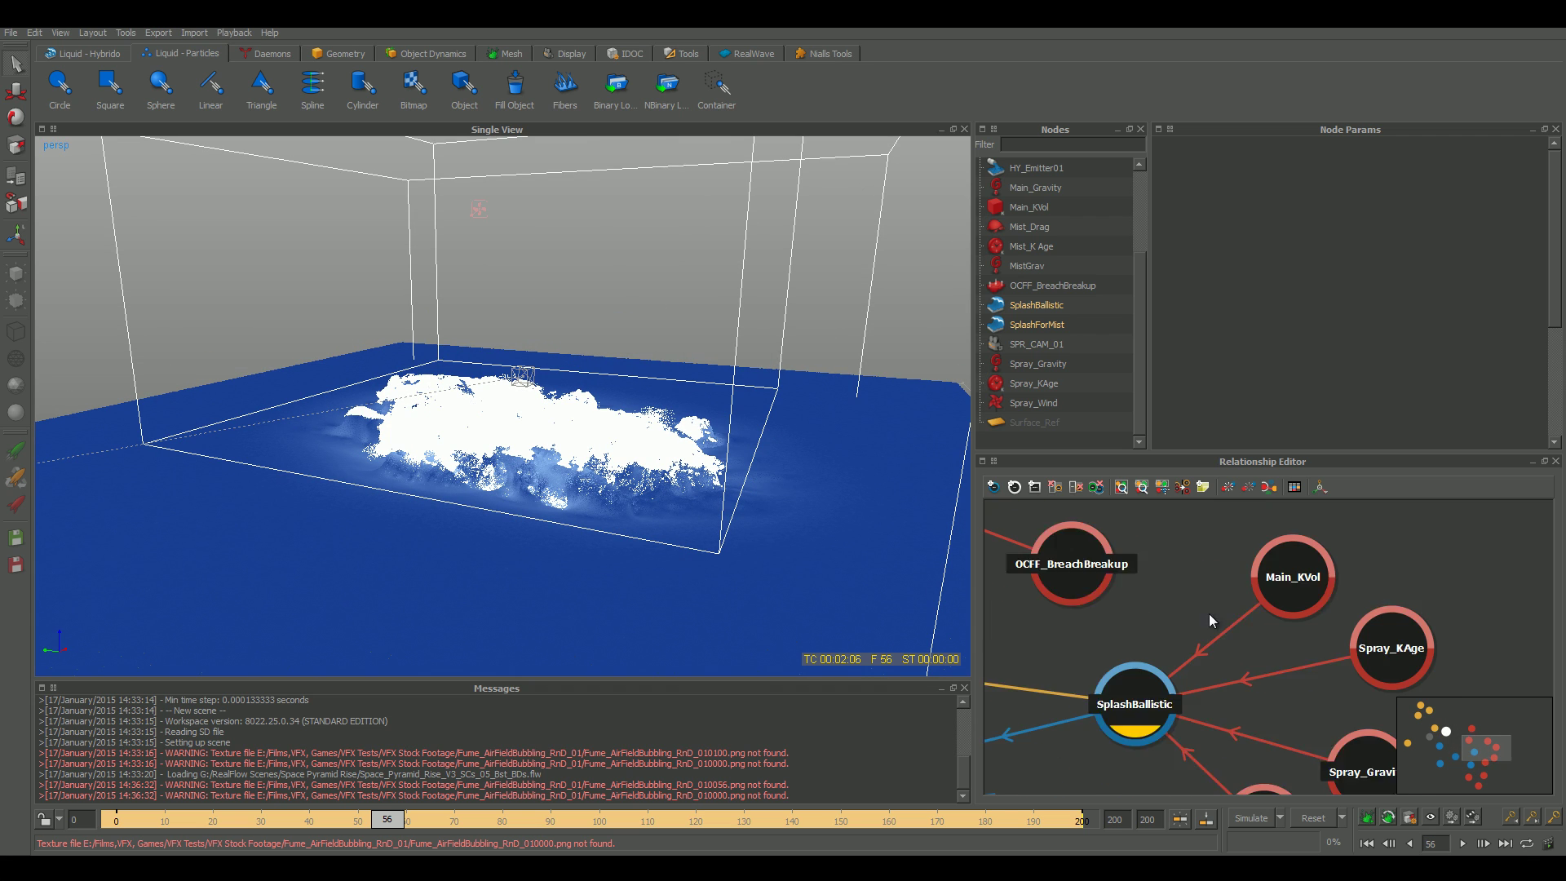
scroll(1209, 613, up, 5)
middle_drag(1195, 622, 1201, 540)
middle_drag(1158, 694, 1297, 684)
mouse_move(1199, 620)
middle_down()
mouse_move(1290, 668)
mouse_move(1227, 650)
mouse_move(1249, 717)
middle_up()
middle_drag(1295, 648, 1308, 721)
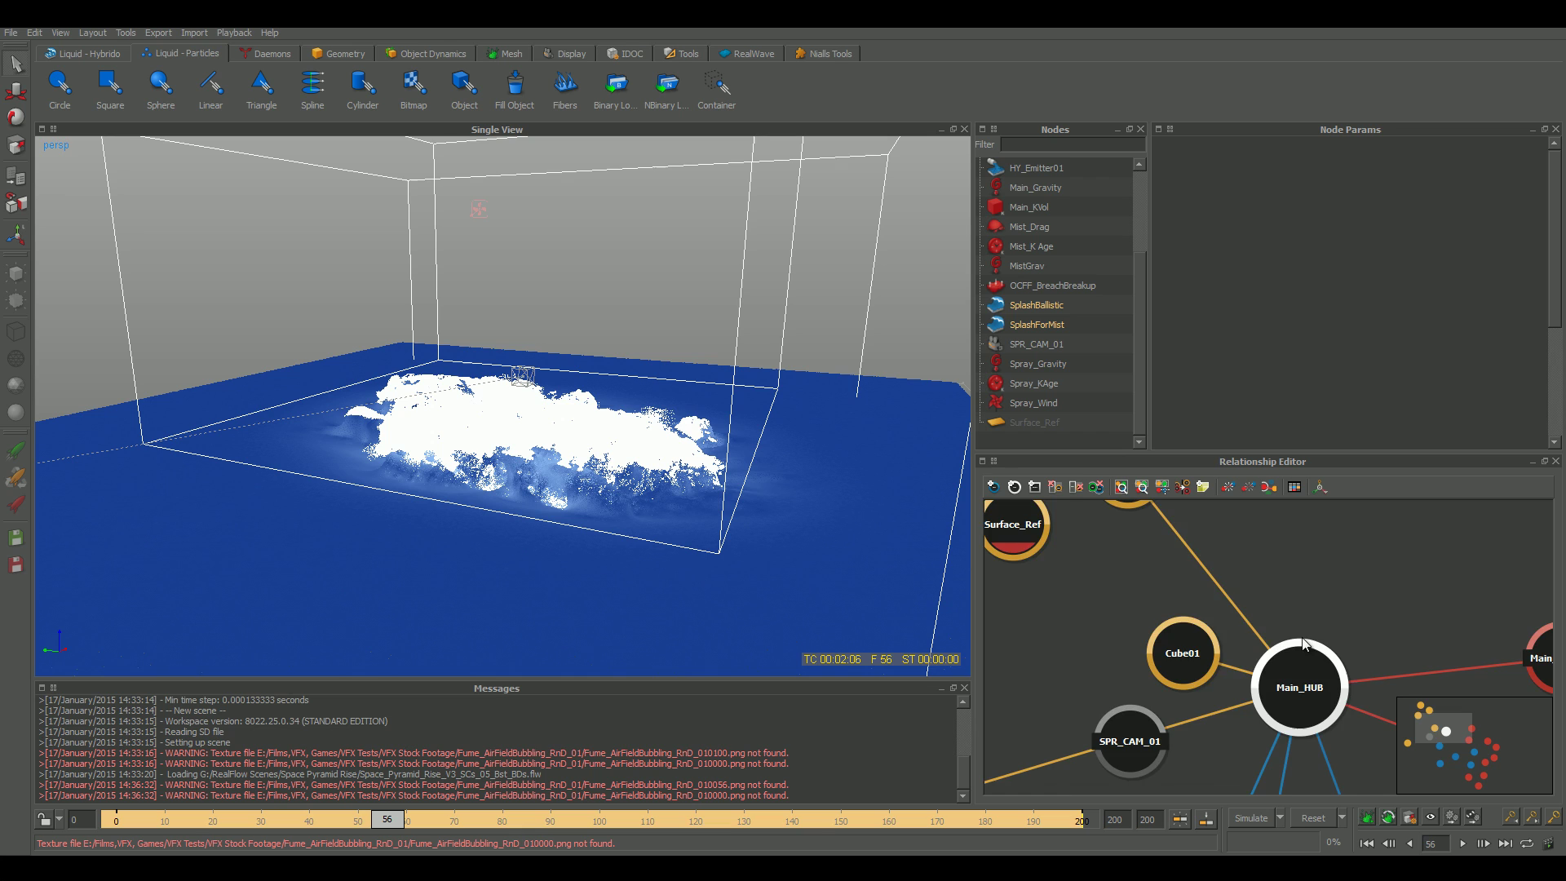
mouse_move(1286, 618)
middle_down()
mouse_move(1333, 679)
mouse_move(1352, 749)
middle_up()
middle_drag(1351, 666, 1369, 631)
scroll(1387, 683, down, 3)
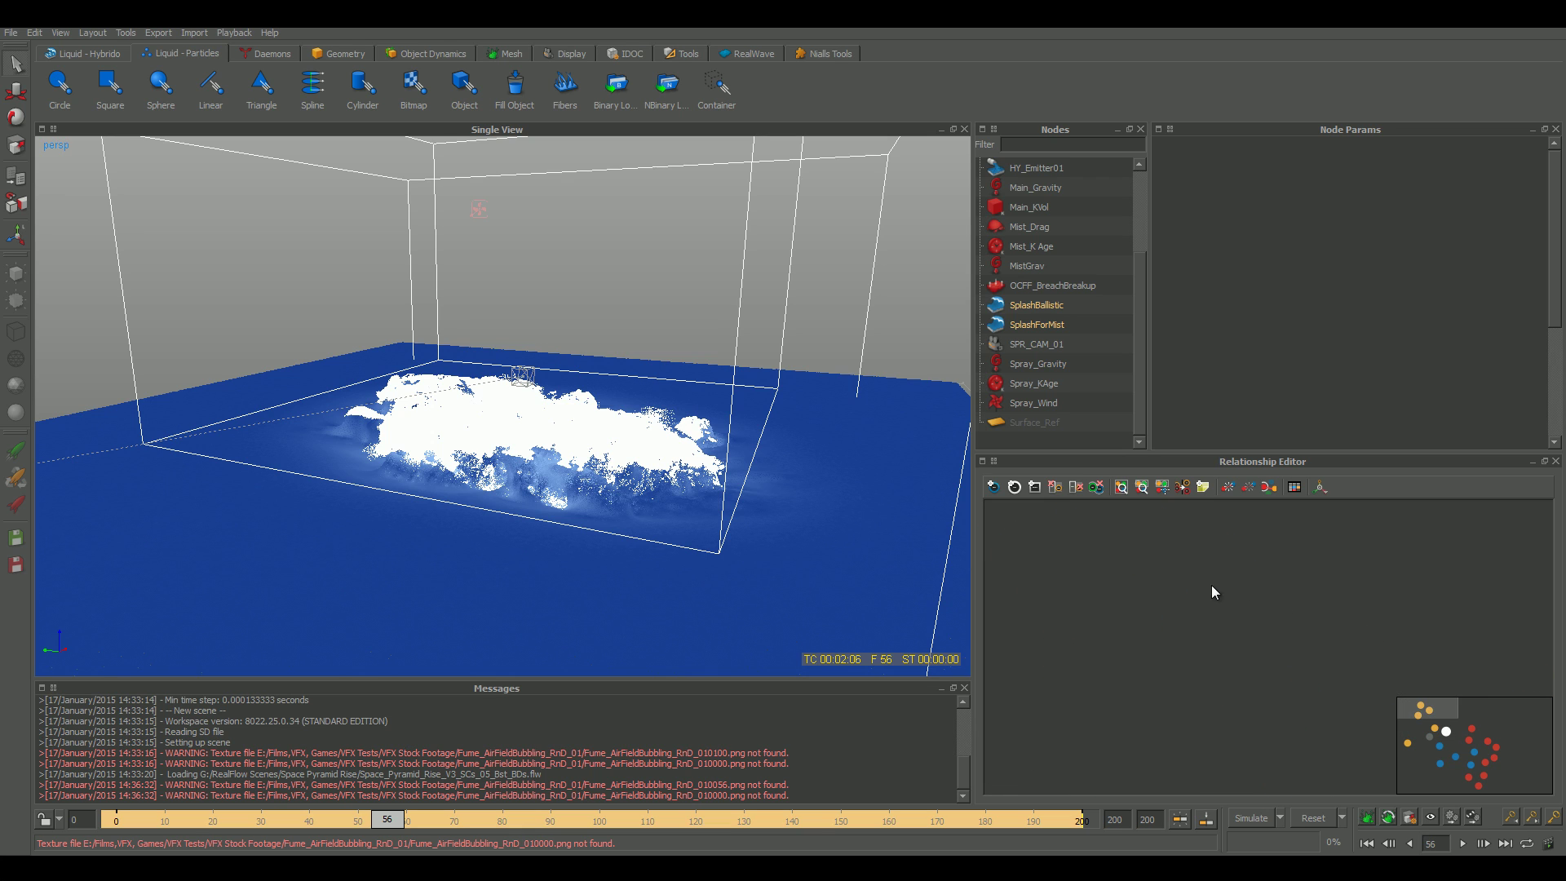
scroll(1347, 634, up, 5)
middle_drag(1320, 695, 1173, 711)
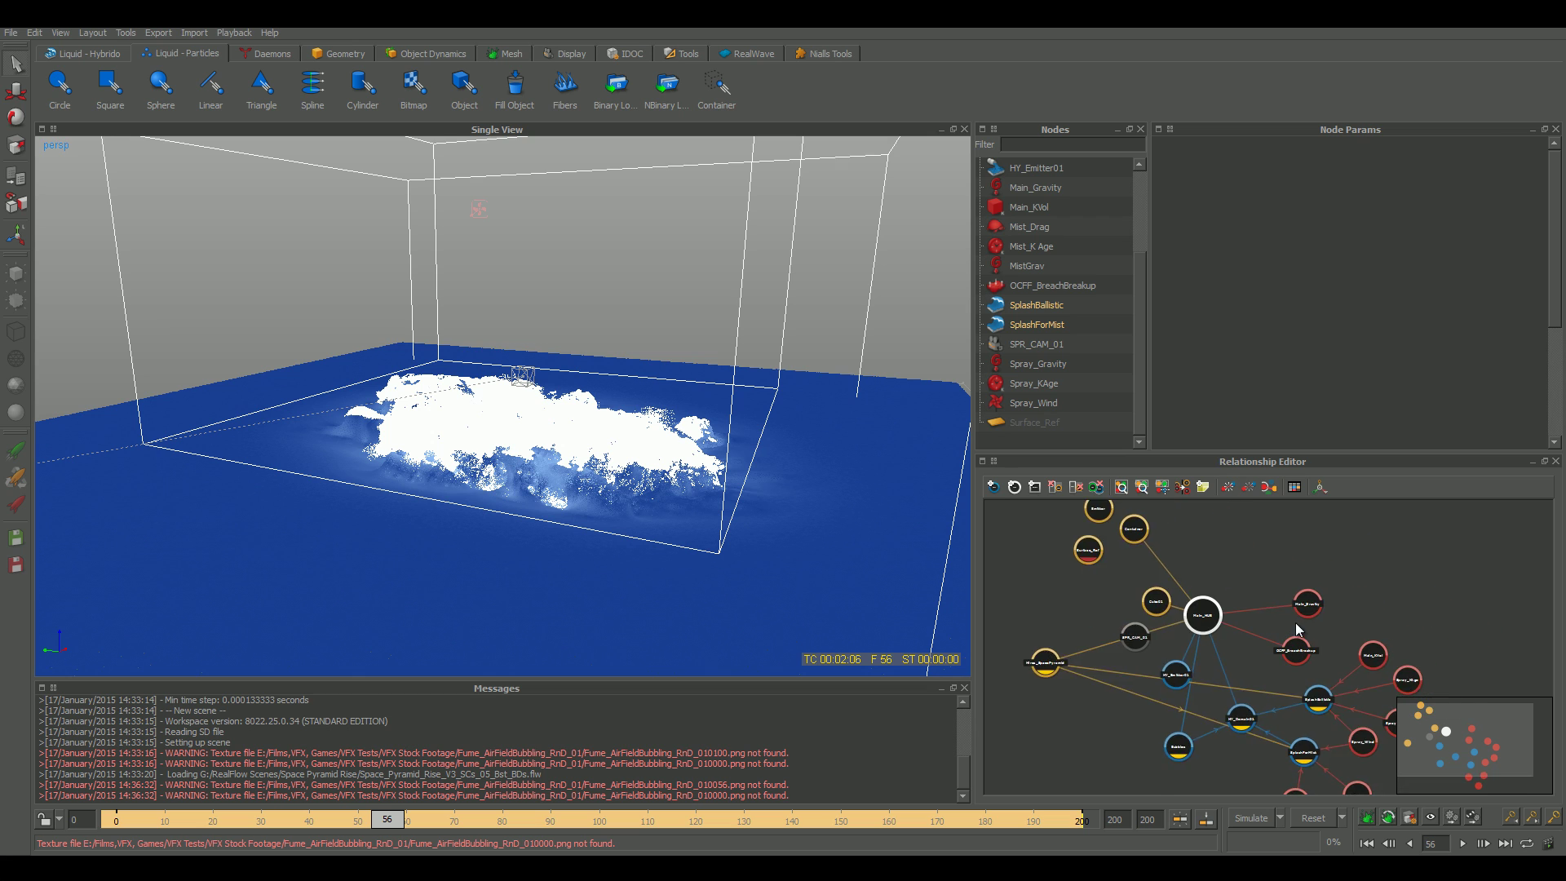
scroll(1293, 623, up, 1)
middle_drag(1293, 623, 1275, 618)
scroll(1275, 618, up, 3)
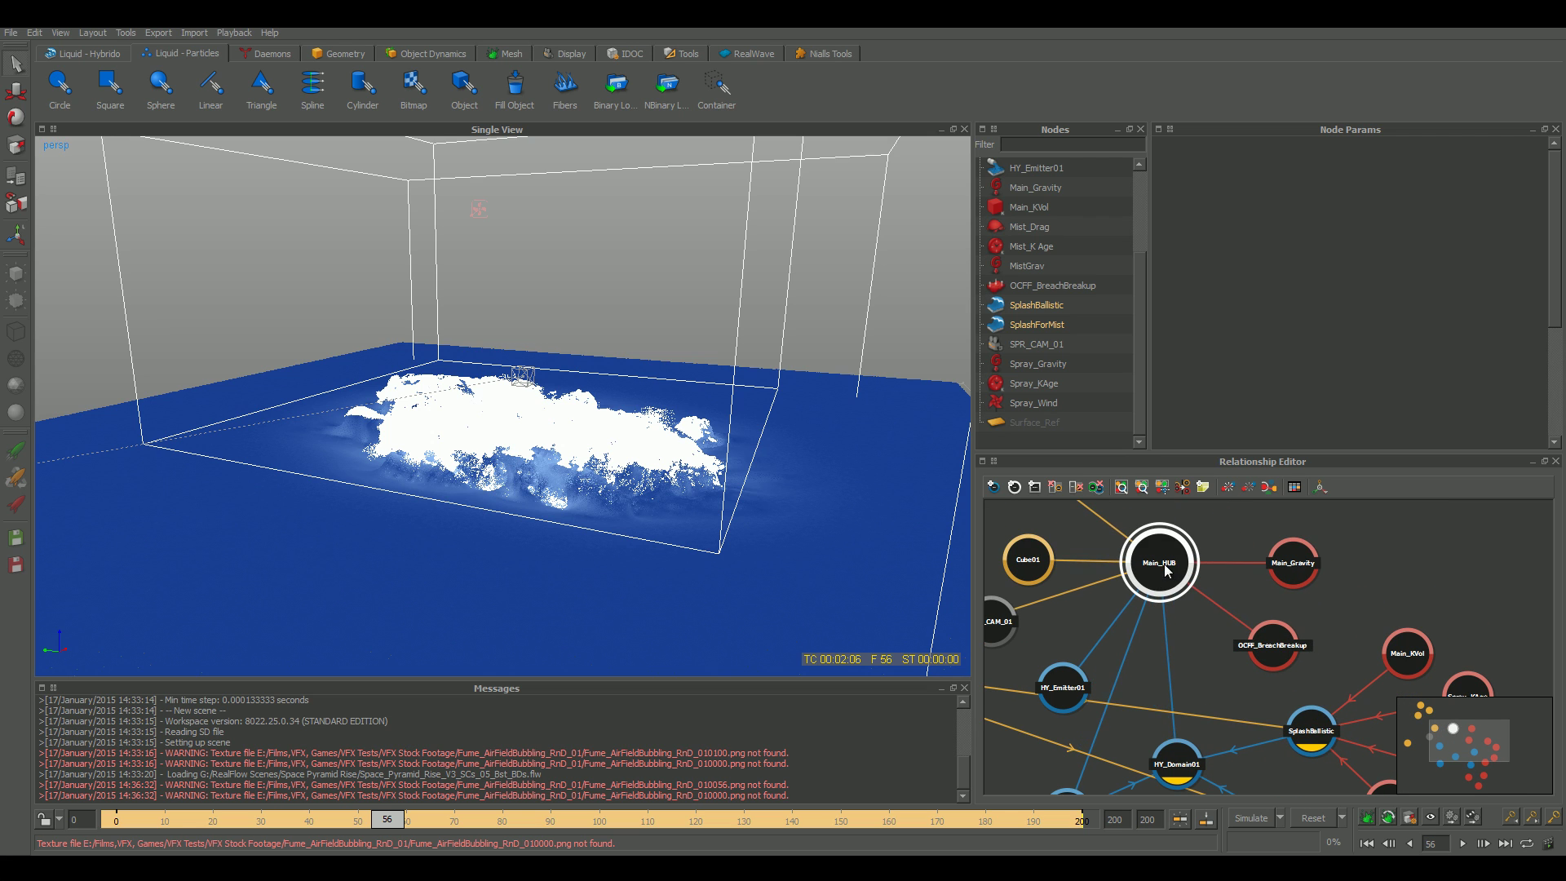
Move the HY_Domain01 node lower in the relationship graph and select the SplashForMist node.
middle_drag(1272, 726, 1276, 642)
drag(1194, 685, 1187, 785)
middle_drag(1187, 785, 1098, 662)
drag(1205, 628, 1221, 652)
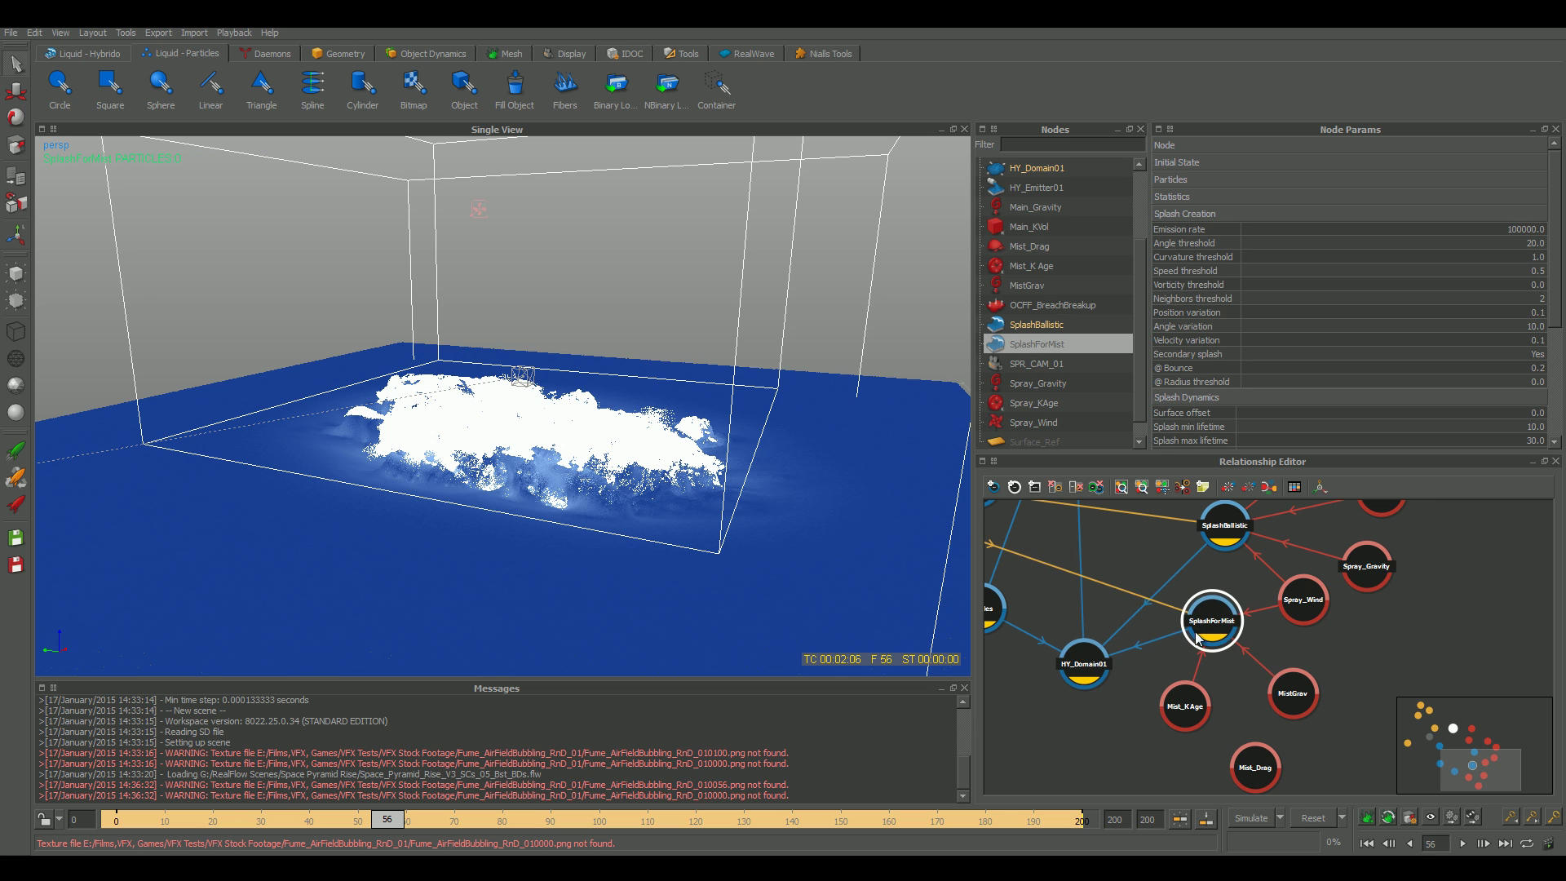
Show the parameters of the Main_Gravity daemon.
middle_drag(1131, 621, 1259, 718)
middle_drag(1229, 614, 1283, 731)
mouse_move(1182, 675)
middle_down()
mouse_move(1211, 718)
mouse_move(1296, 716)
mouse_move(1234, 610)
middle_up()
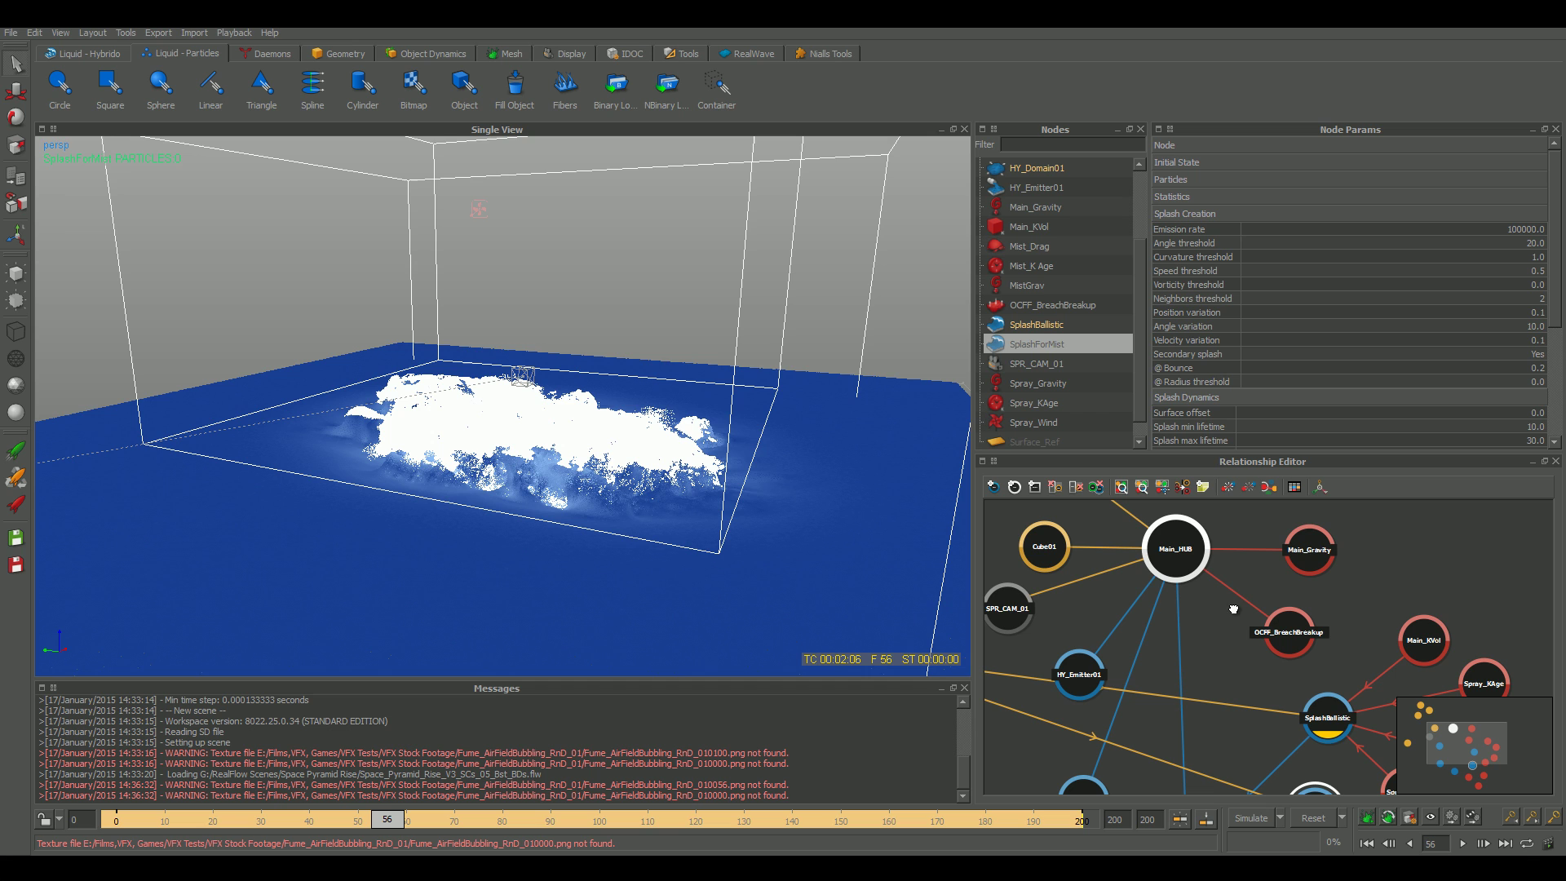
scroll(604, 283, down, 10)
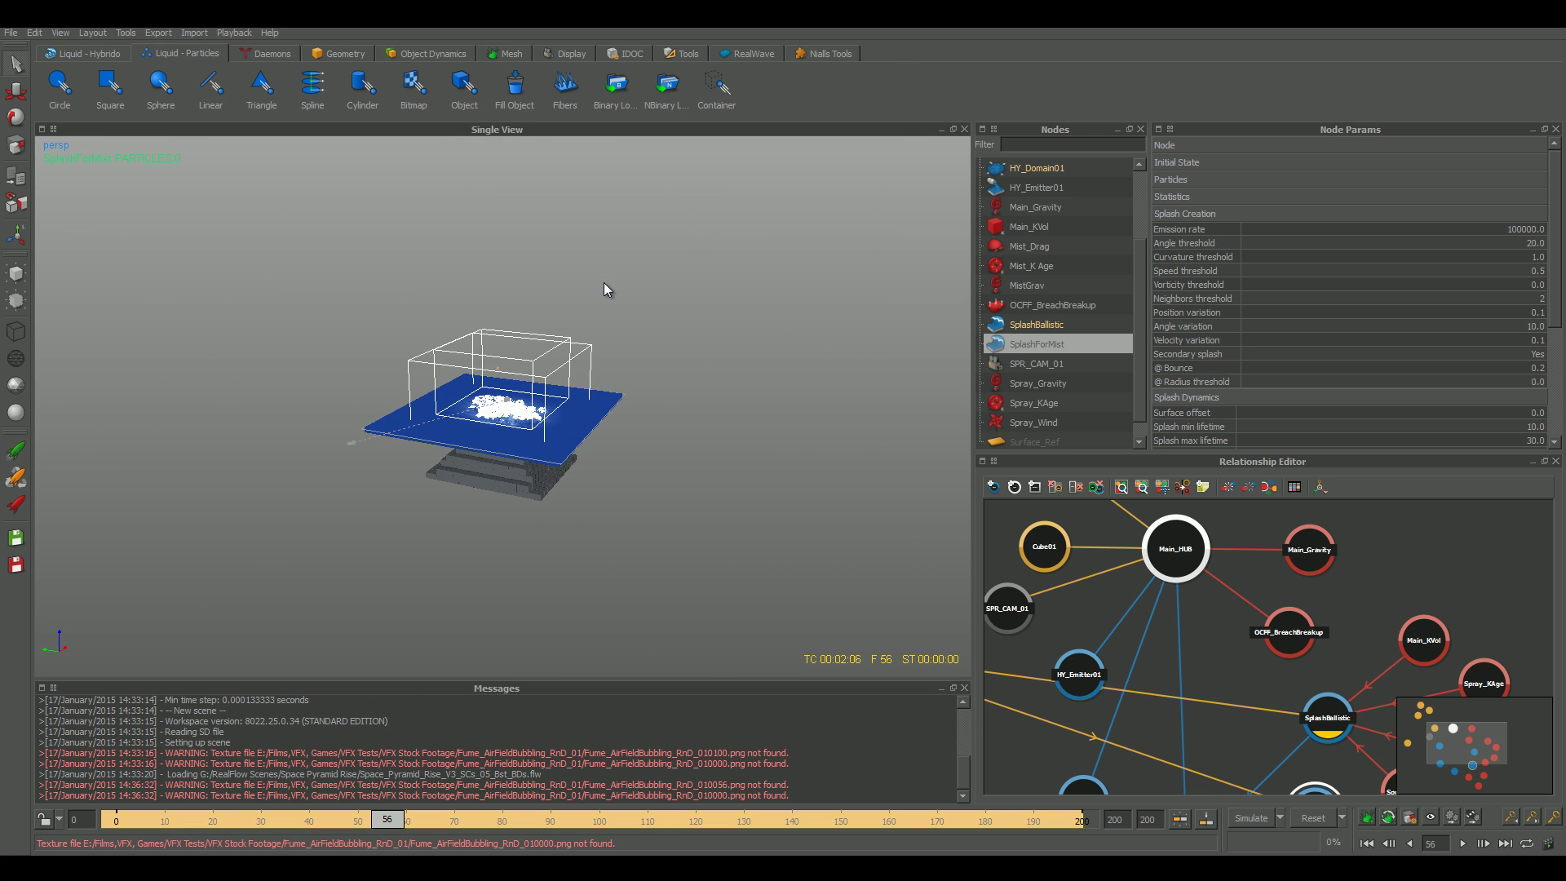
scroll(545, 367, up, 6)
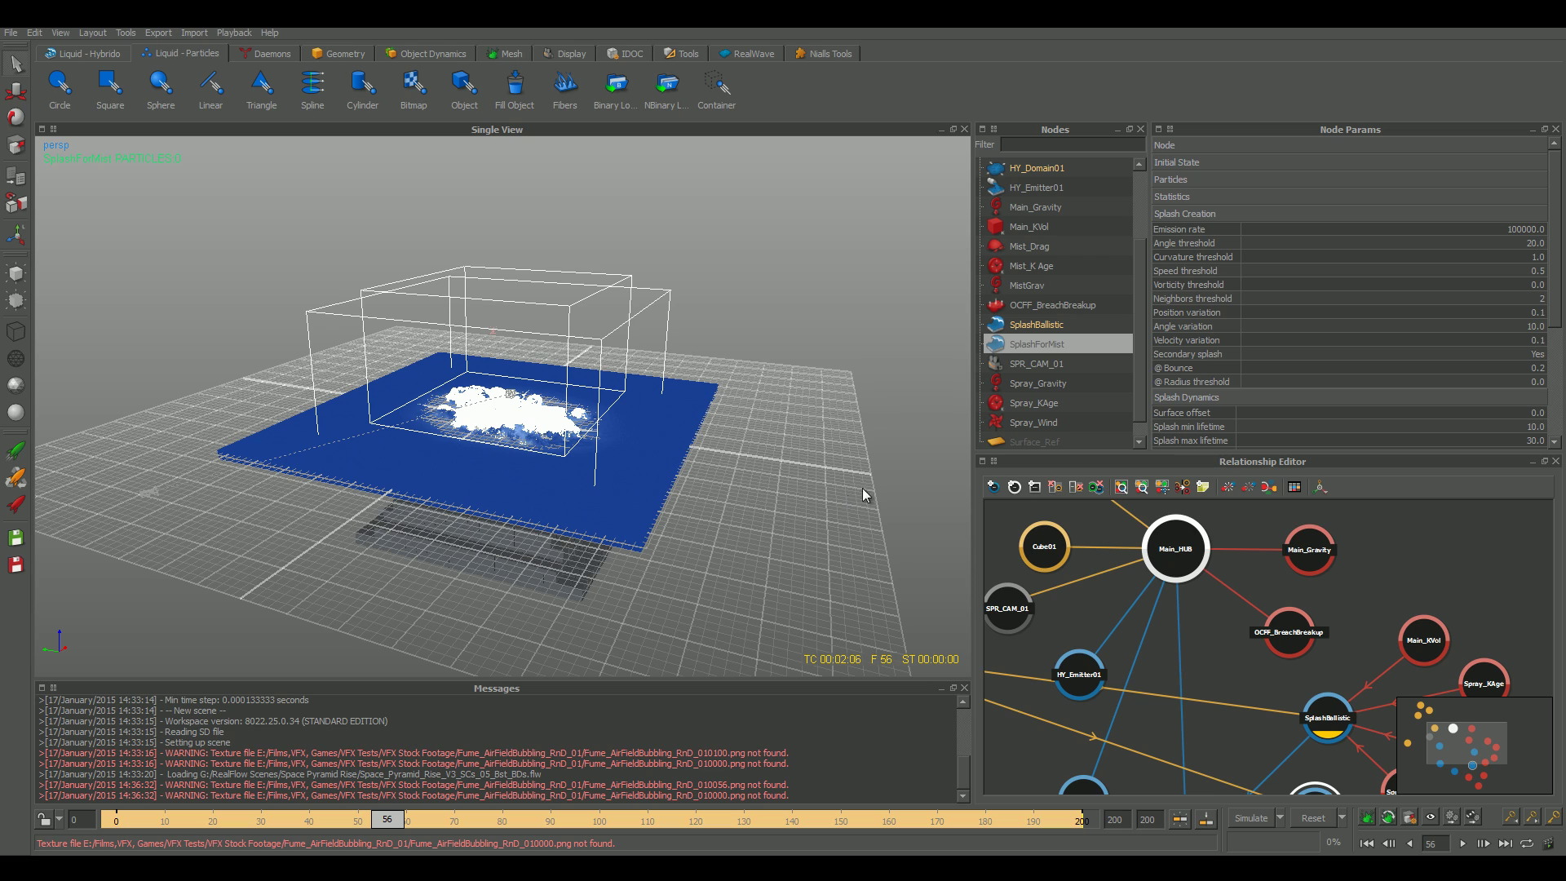
click(1038, 207)
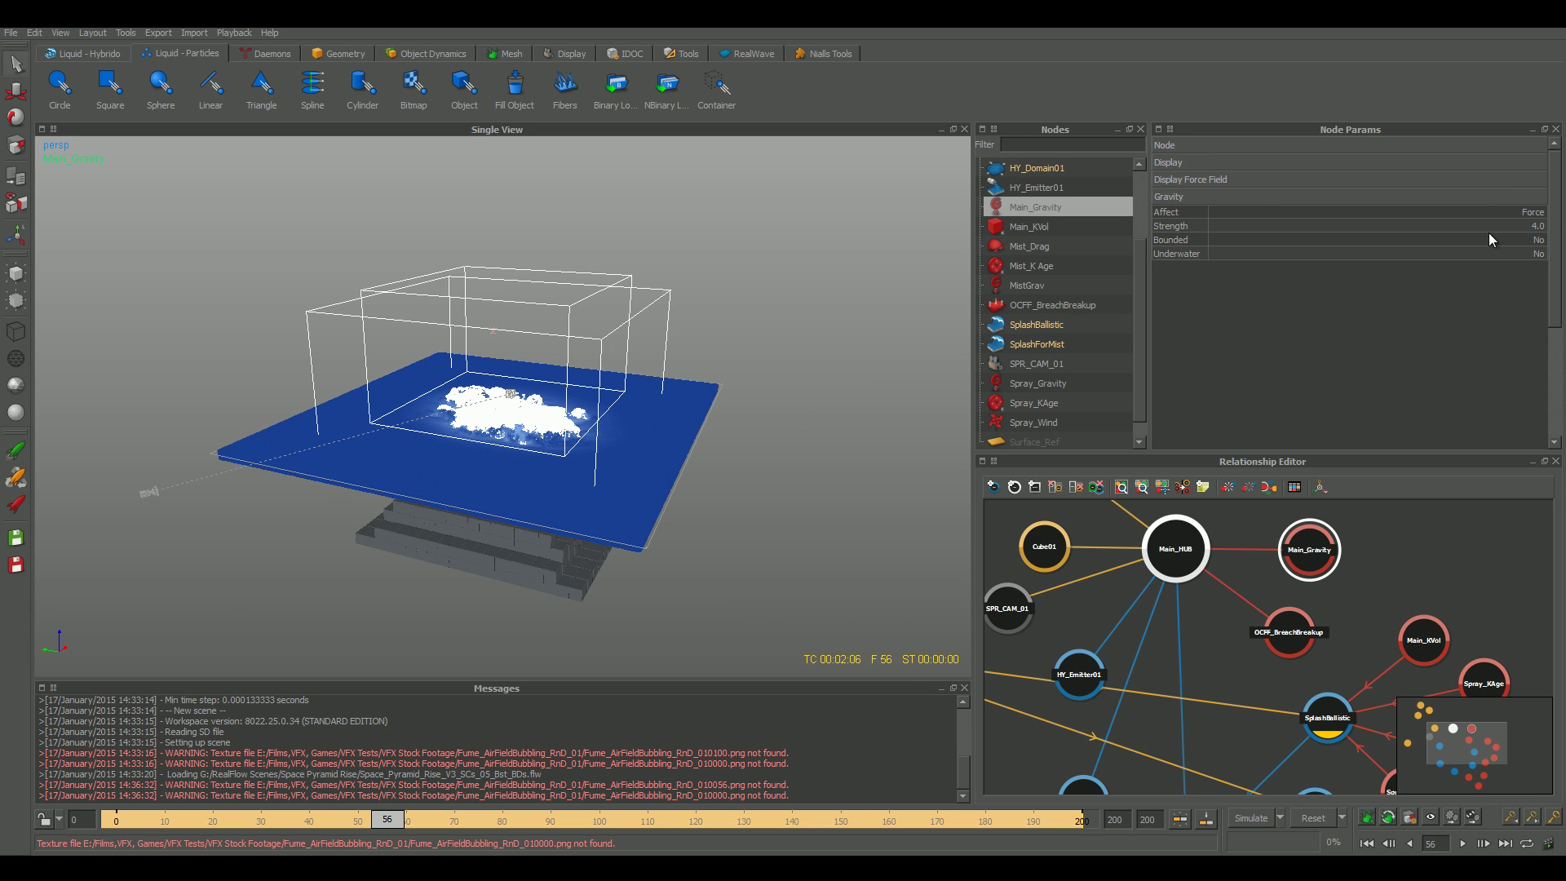
Inspect the Main_KVol daemon's parameters and the extent of its volume around the water surface.
alt+drag(347, 446, 555, 332)
scroll(575, 321, up, 5)
alt+middle_drag(555, 330, 580, 353)
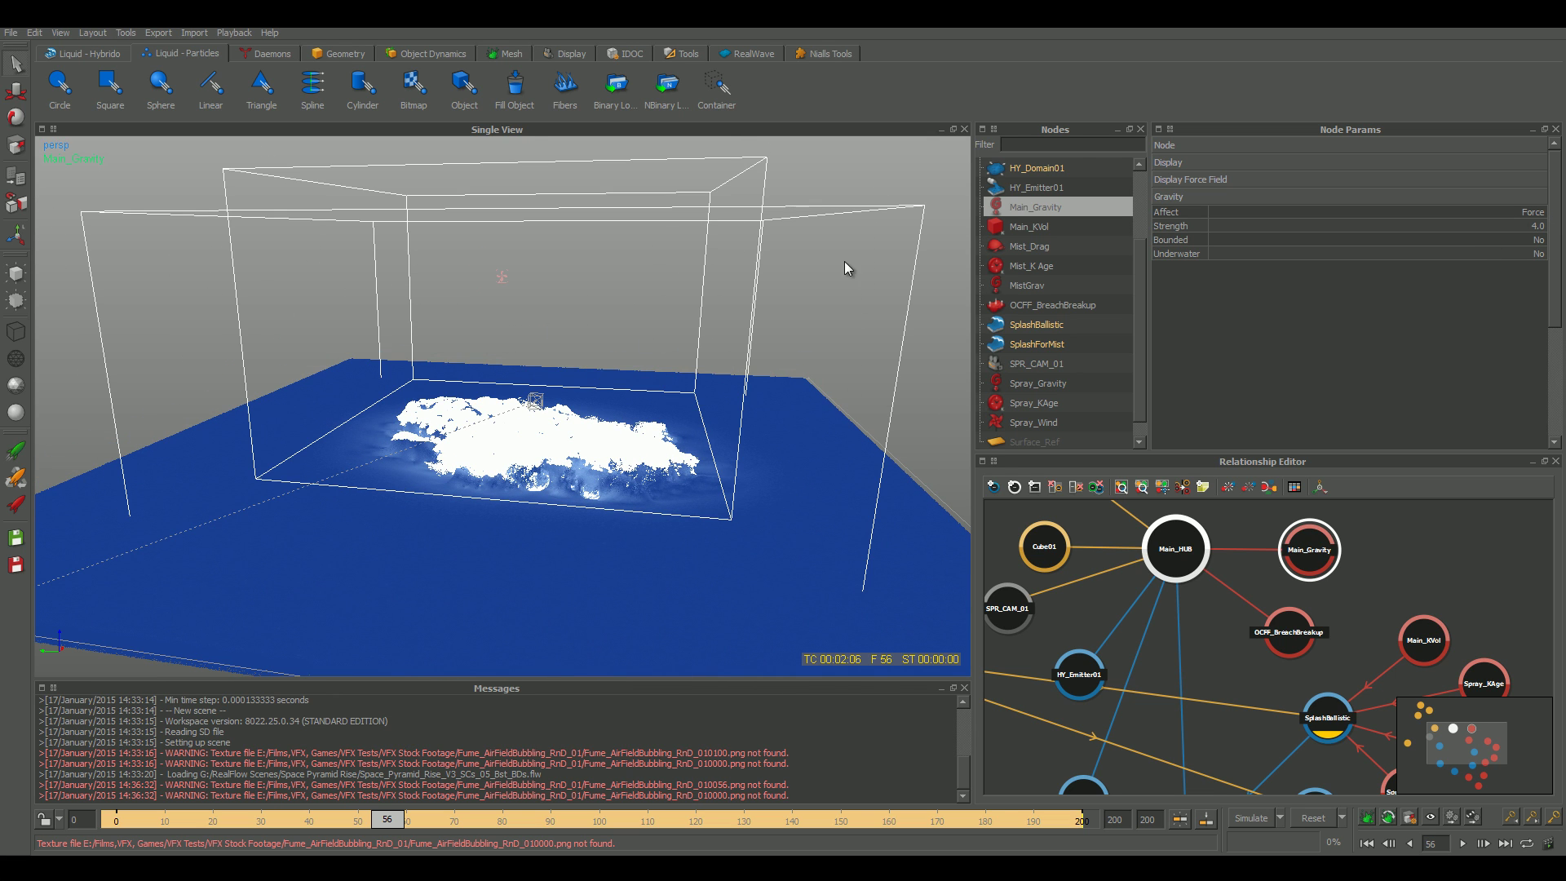
click(1036, 227)
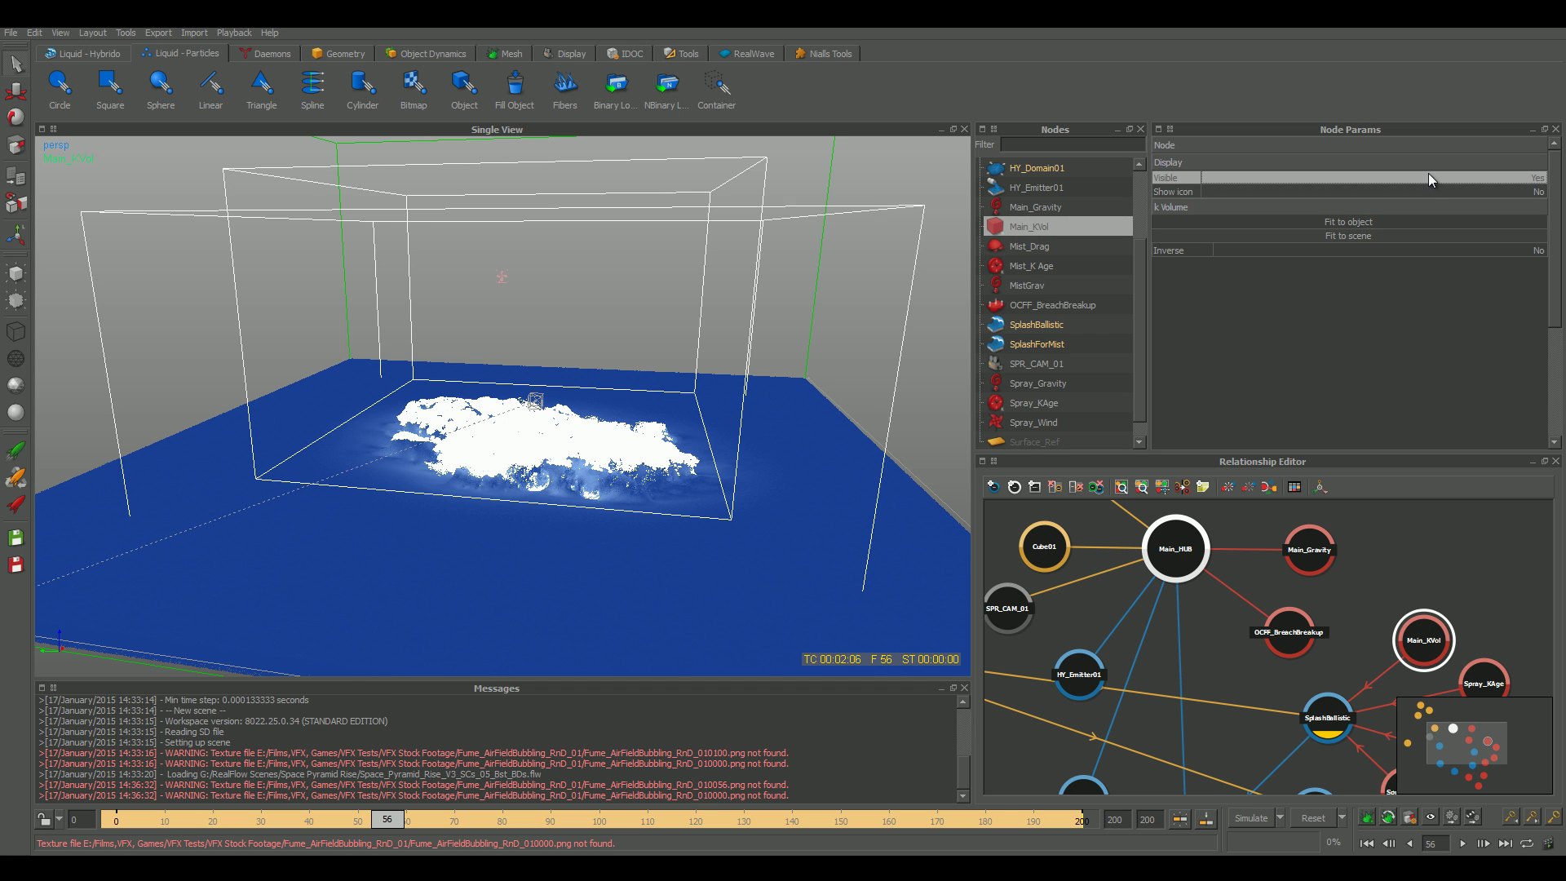
scroll(724, 306, down, 5)
alt+drag(724, 305, 630, 364)
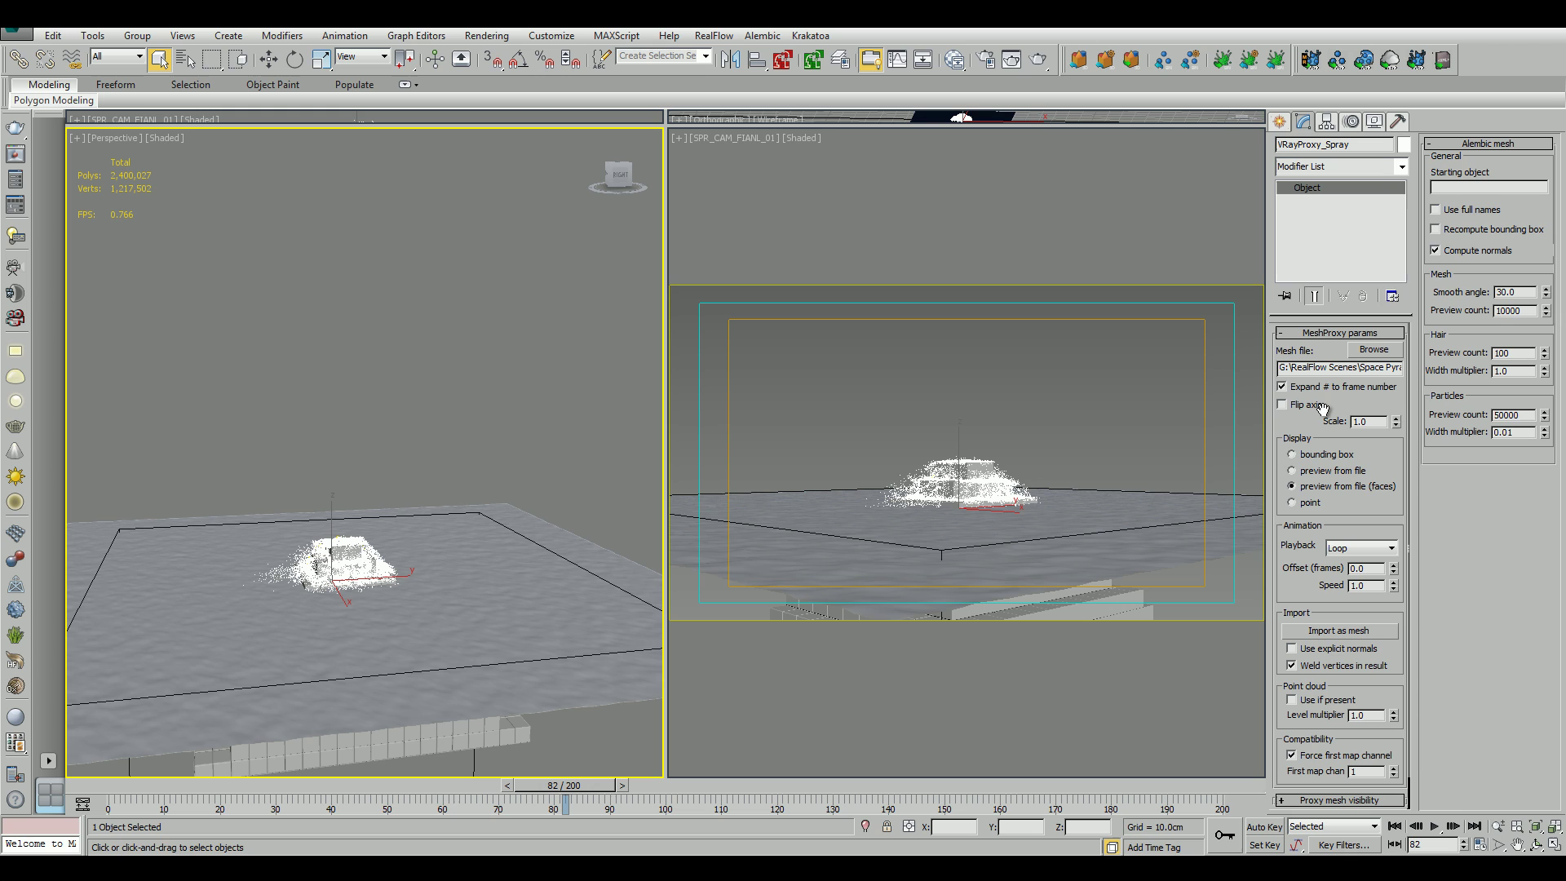
key(F10)
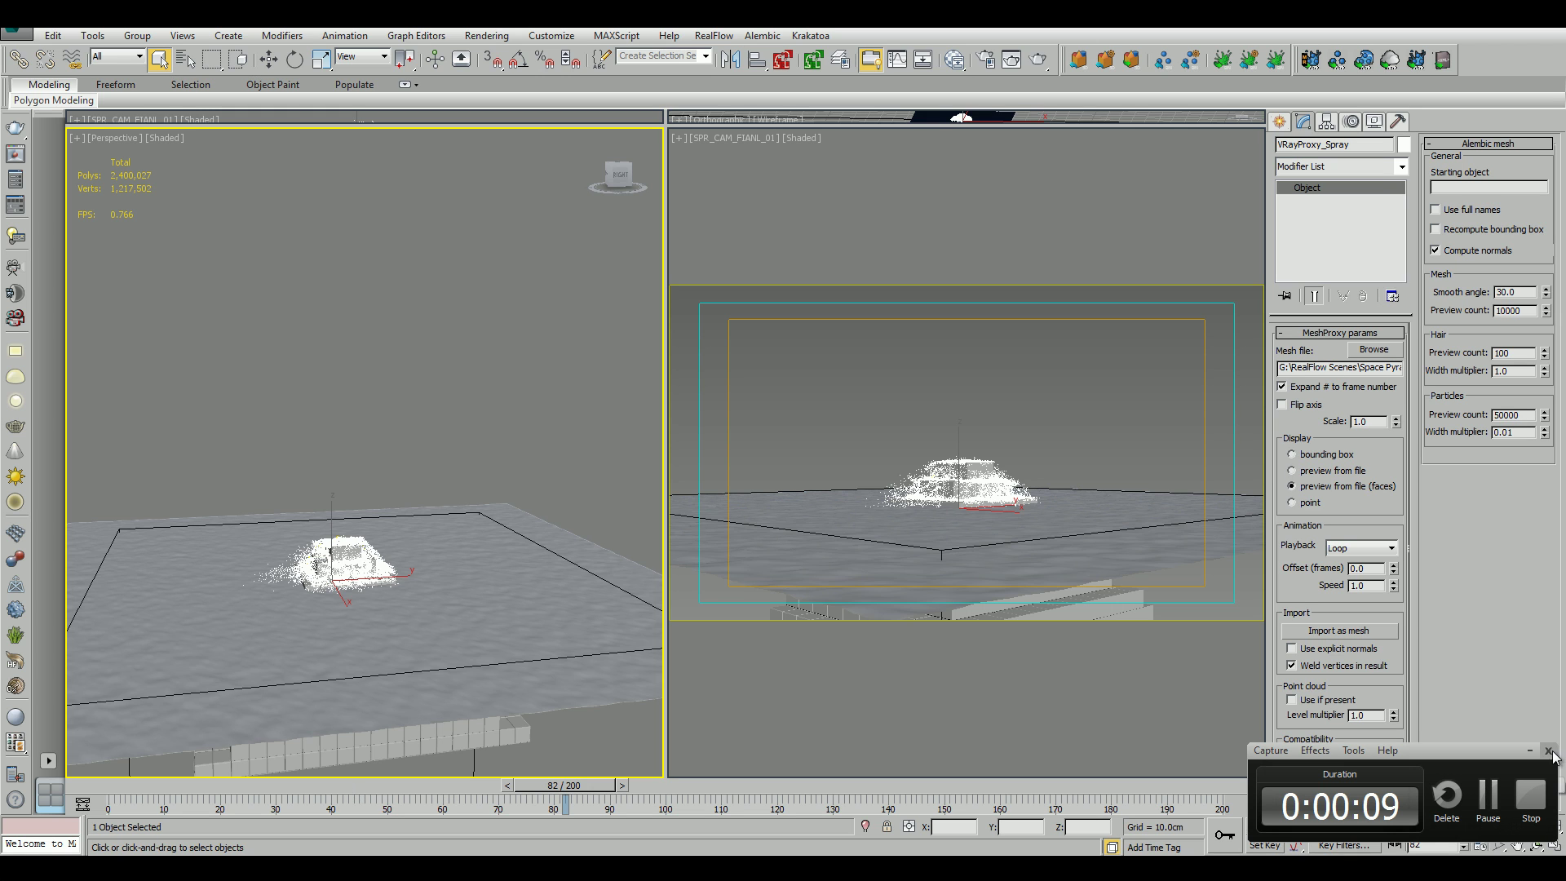
click(1495, 796)
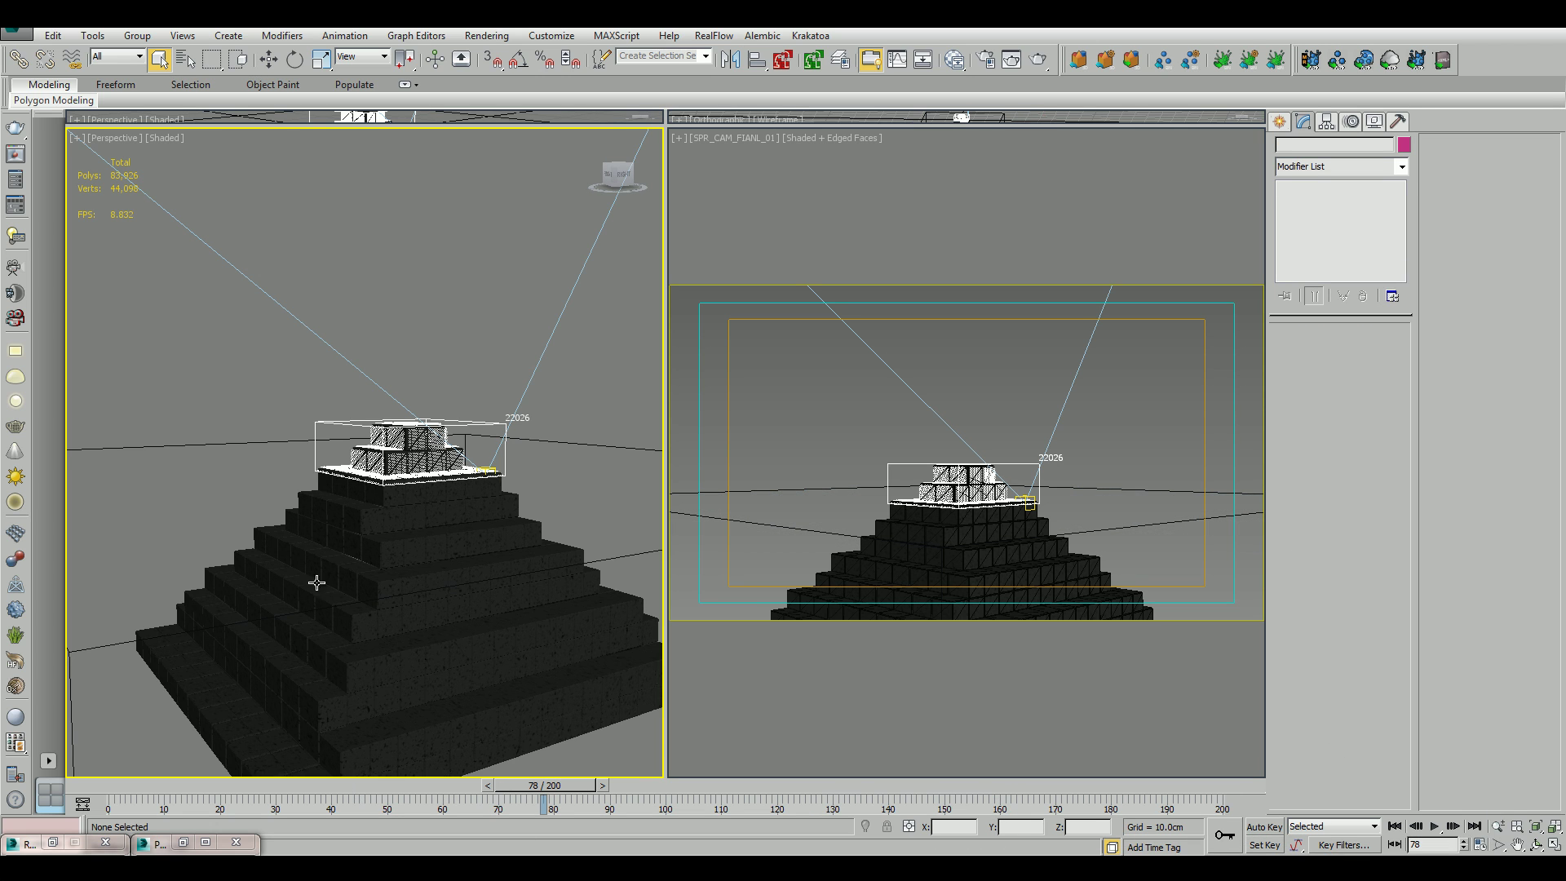
In 3ds Max, scrub the timeline to frame 94 and examine the highlighted blocks at the pyramid's top.
alt+middle_drag(315, 585, 408, 489)
drag(124, 786, 625, 761)
middle_drag(478, 377, 449, 474)
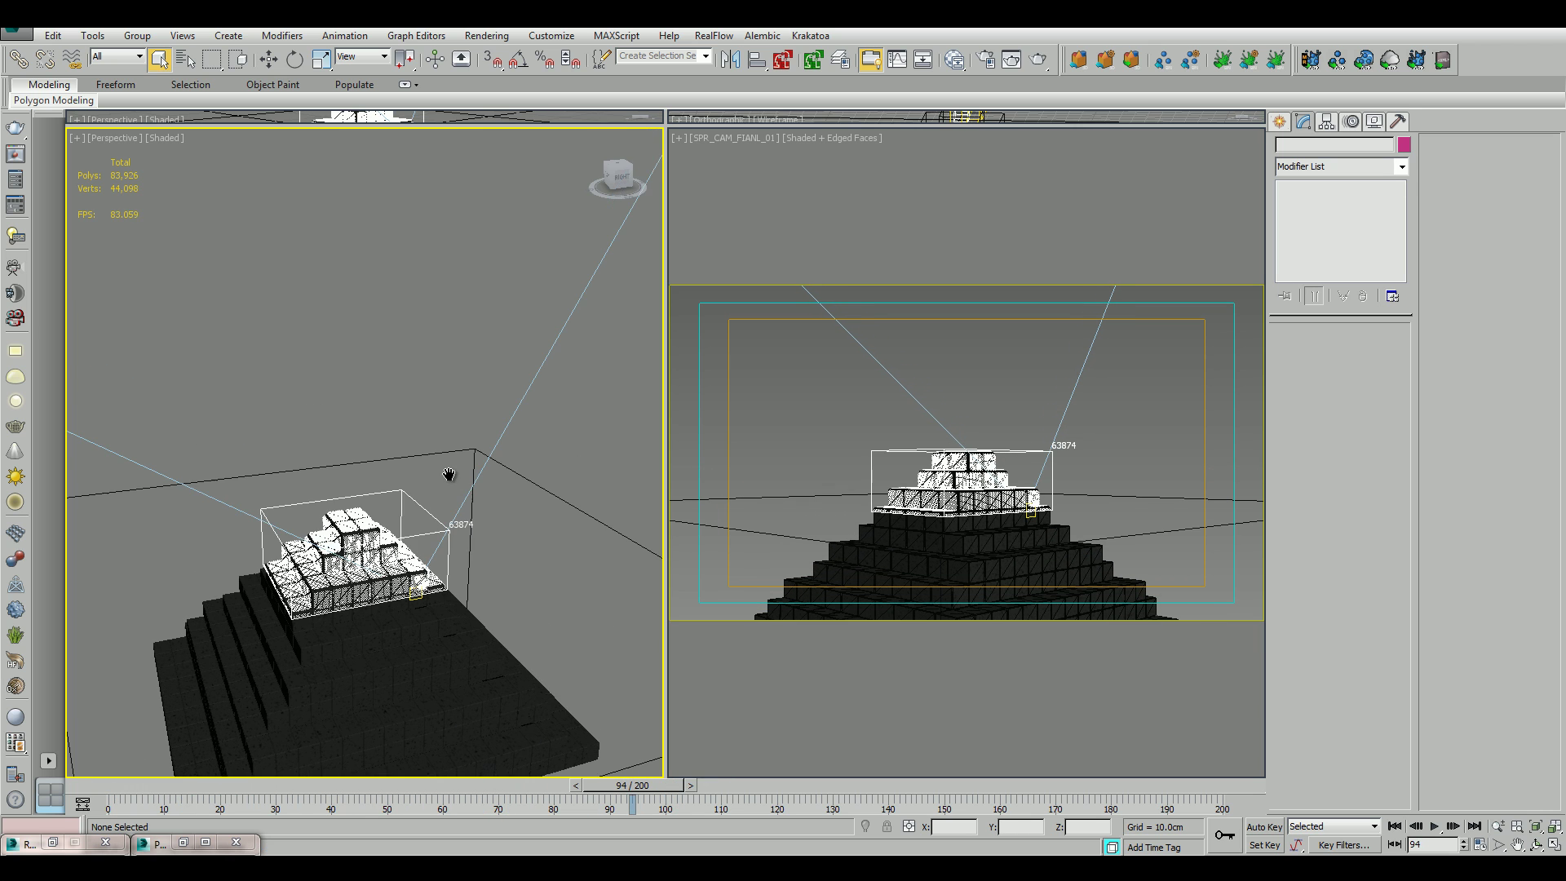
Open the Krakatoa primary floater with the particle render settings.
click(806, 36)
click(802, 75)
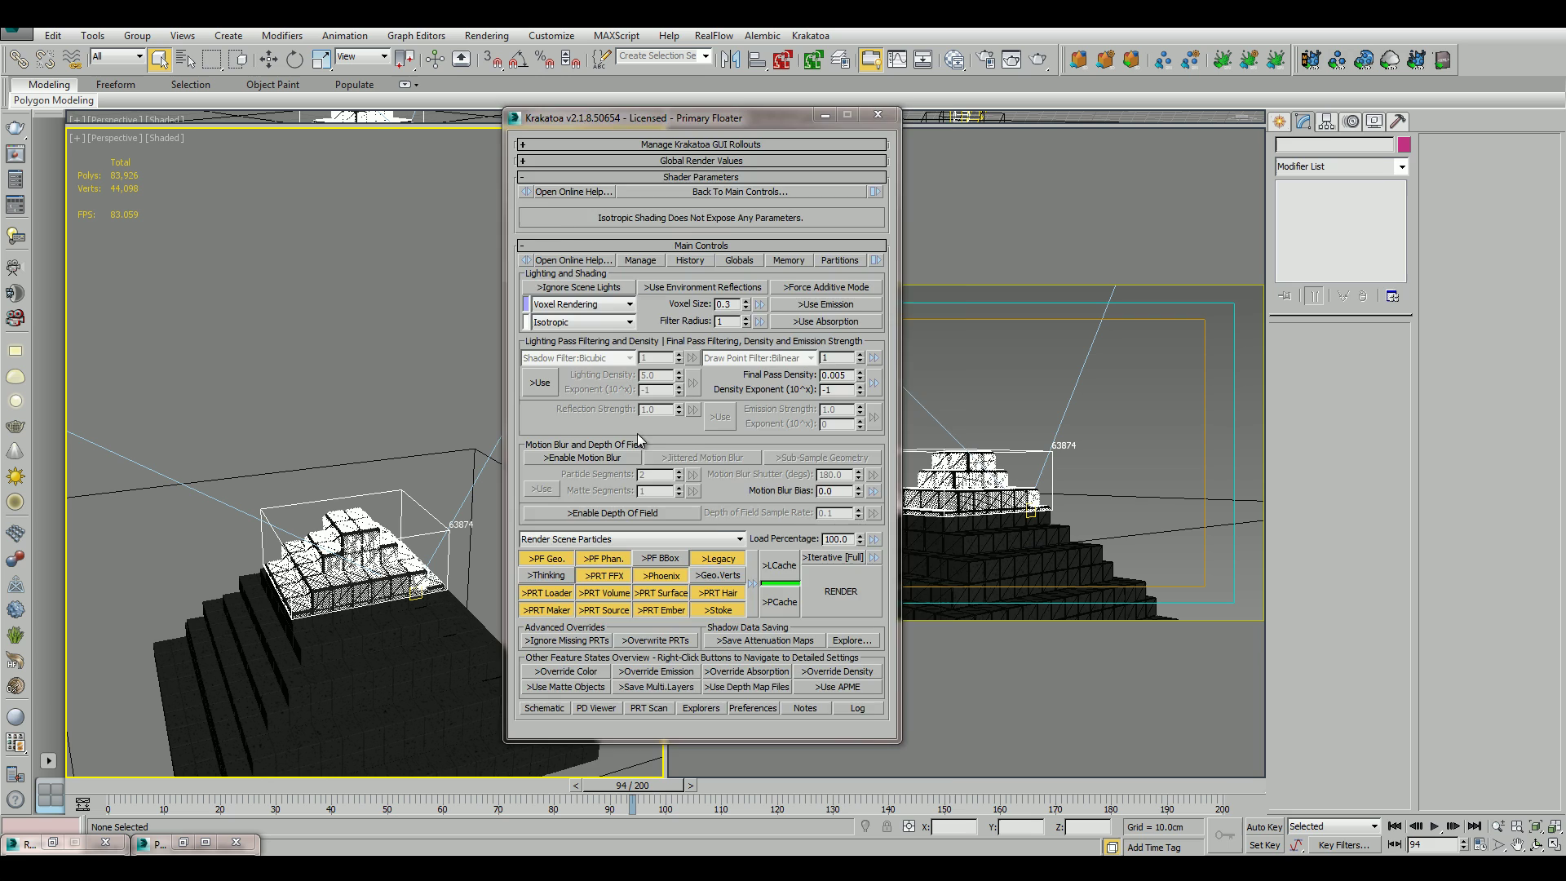
Review Krakatoa's voxel rendering and lighting controls, close the floater and render the current view.
drag(691, 382, 691, 354)
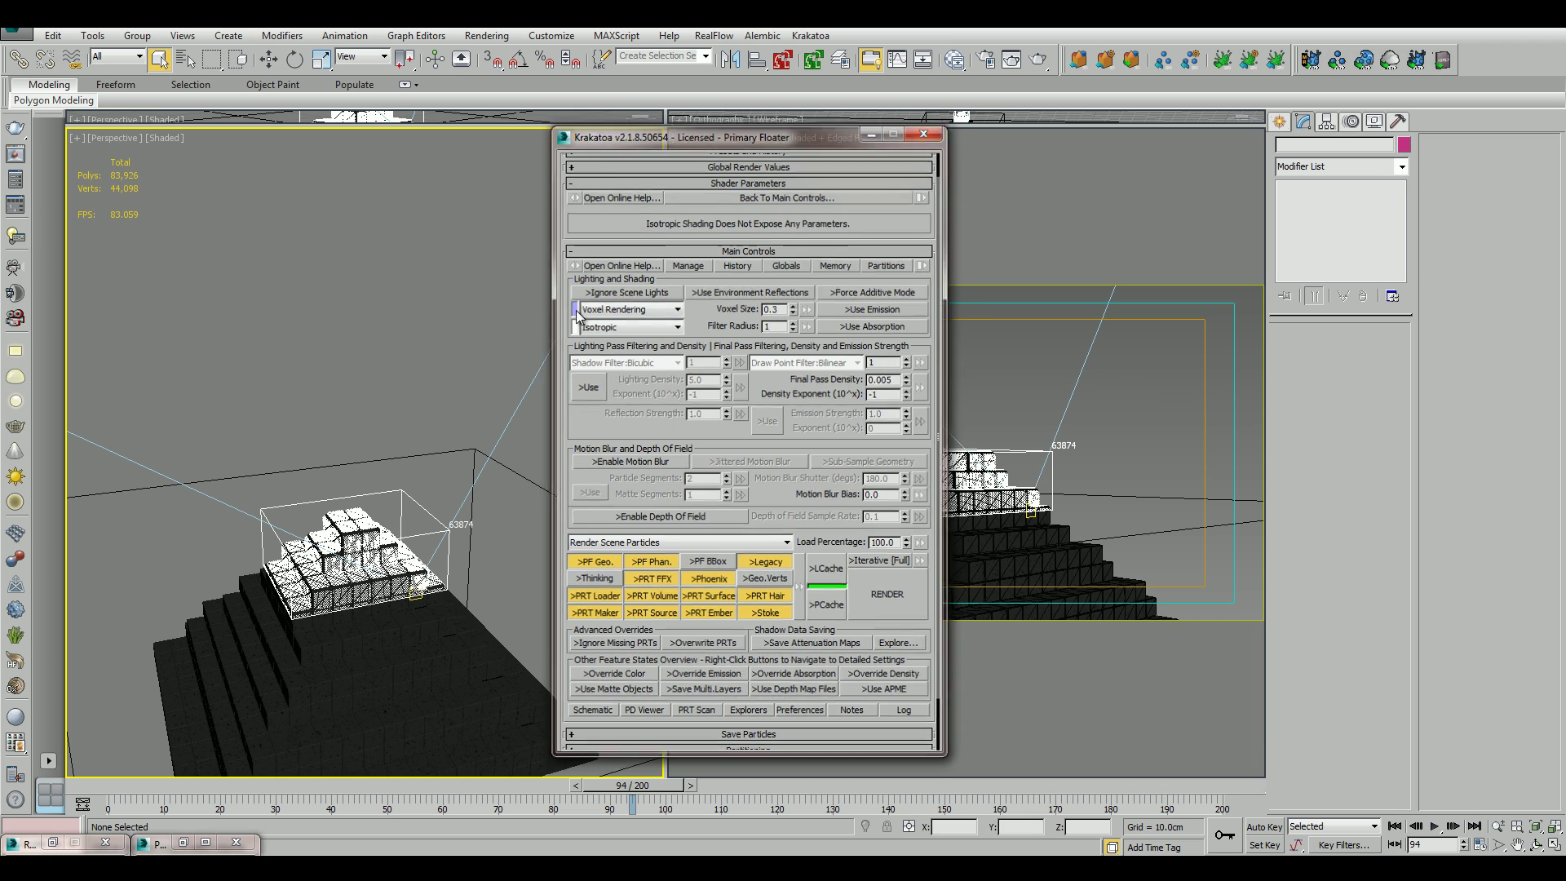
click(925, 131)
key(shift+q)
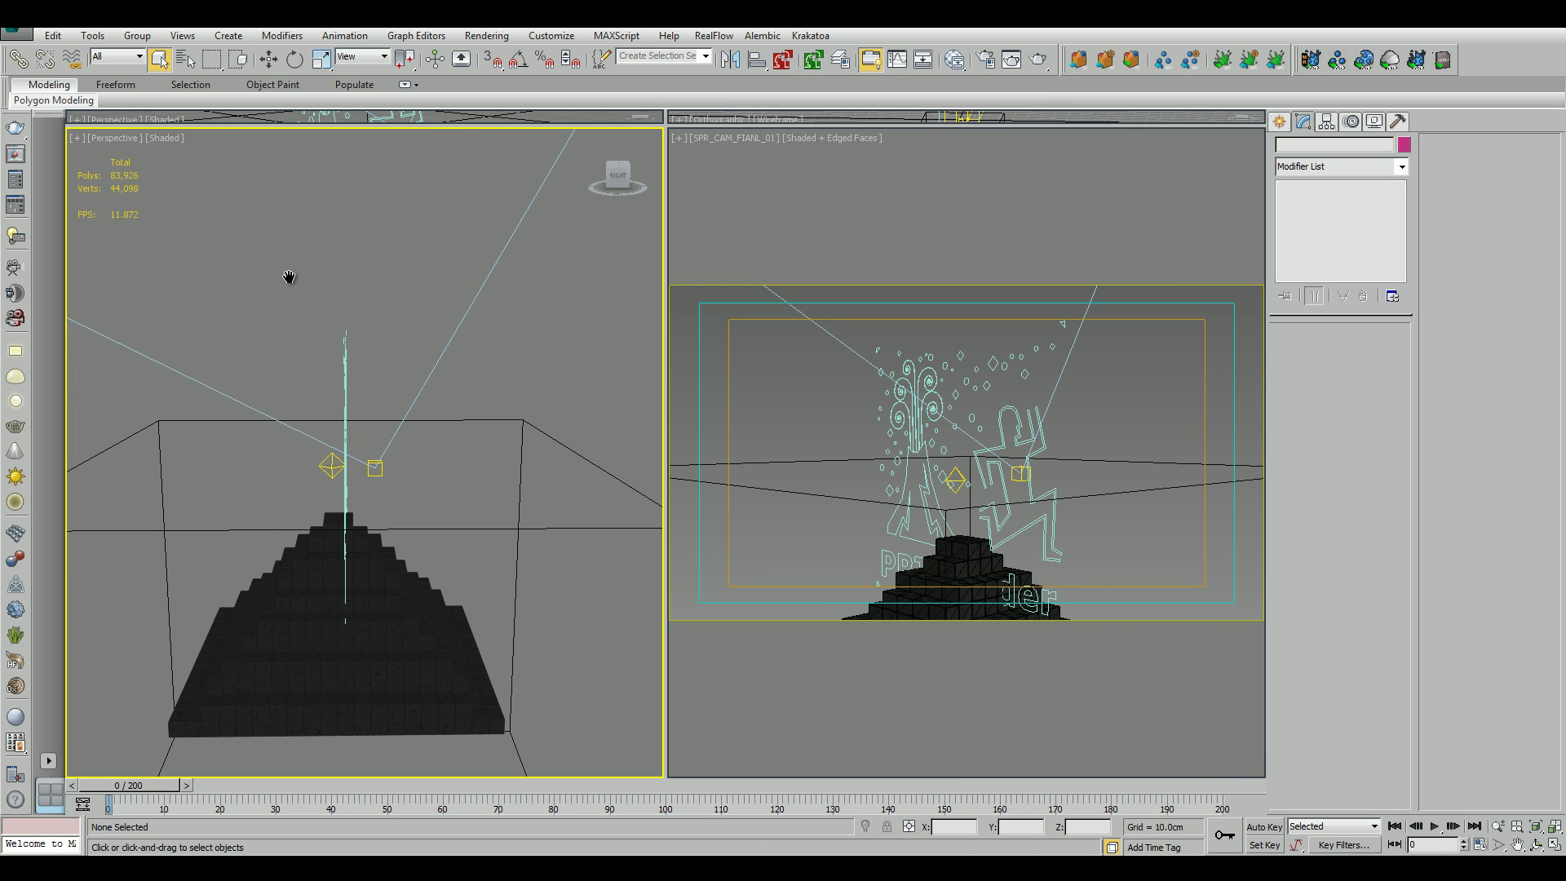
Scrub the maximized Perspective view to frame 123 and inspect the water particles on the pyramid's upper steps.
middle_drag(289, 278, 309, 302)
key(alt+w)
scroll(502, 307, down, 4)
alt+middle_drag(502, 306, 595, 317)
middle_drag(963, 298, 659, 367)
drag(151, 788, 815, 842)
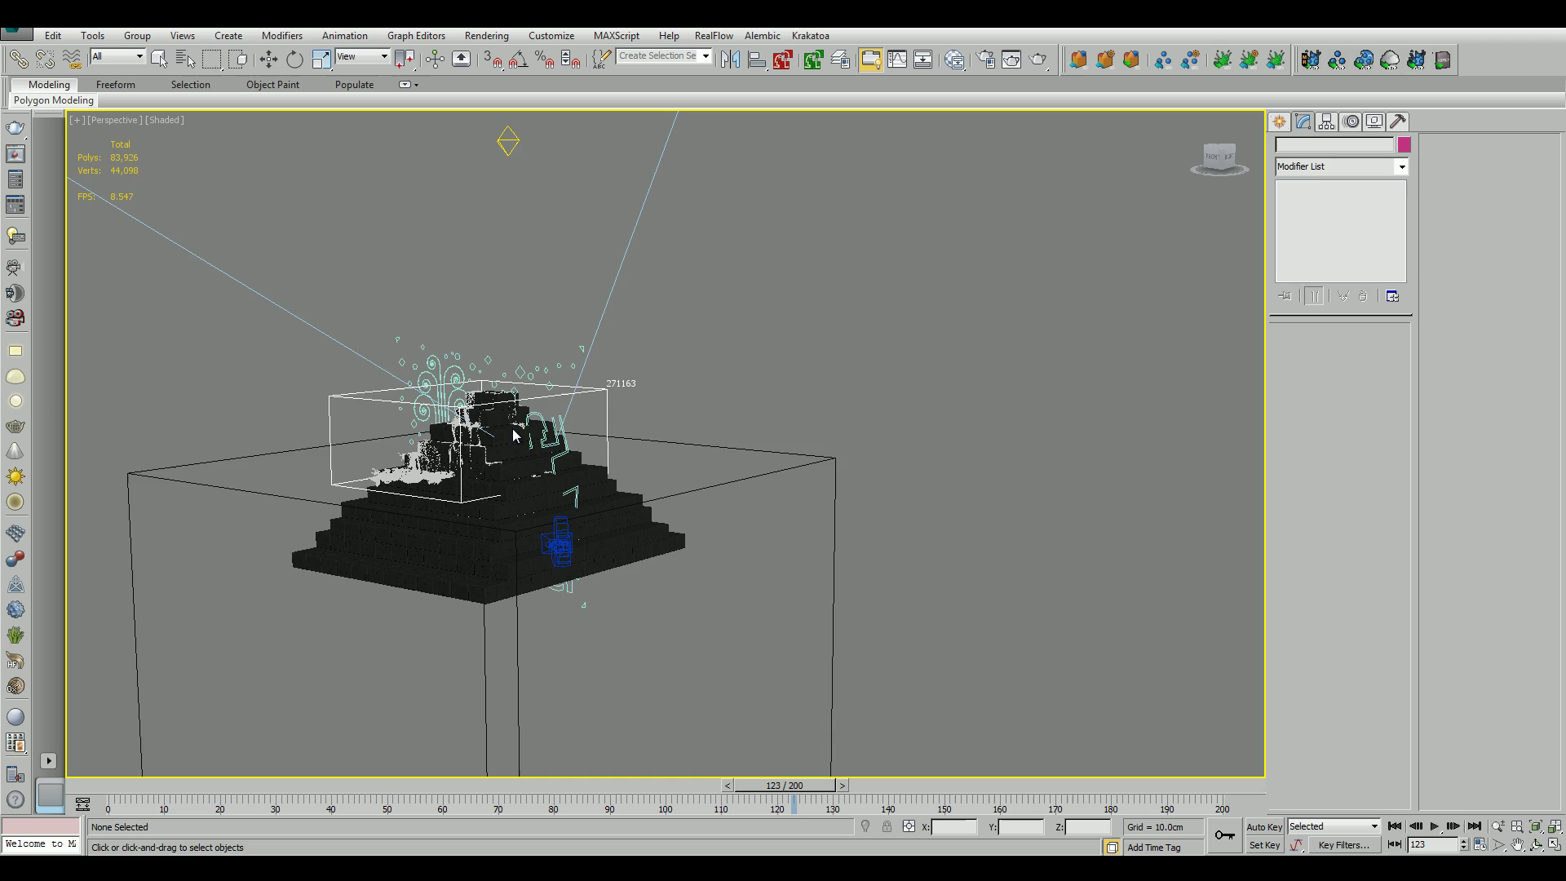
alt+middle_drag(451, 344, 571, 384)
middle_drag(571, 383, 443, 338)
scroll(968, 479, up, 5)
scroll(658, 367, up, 8)
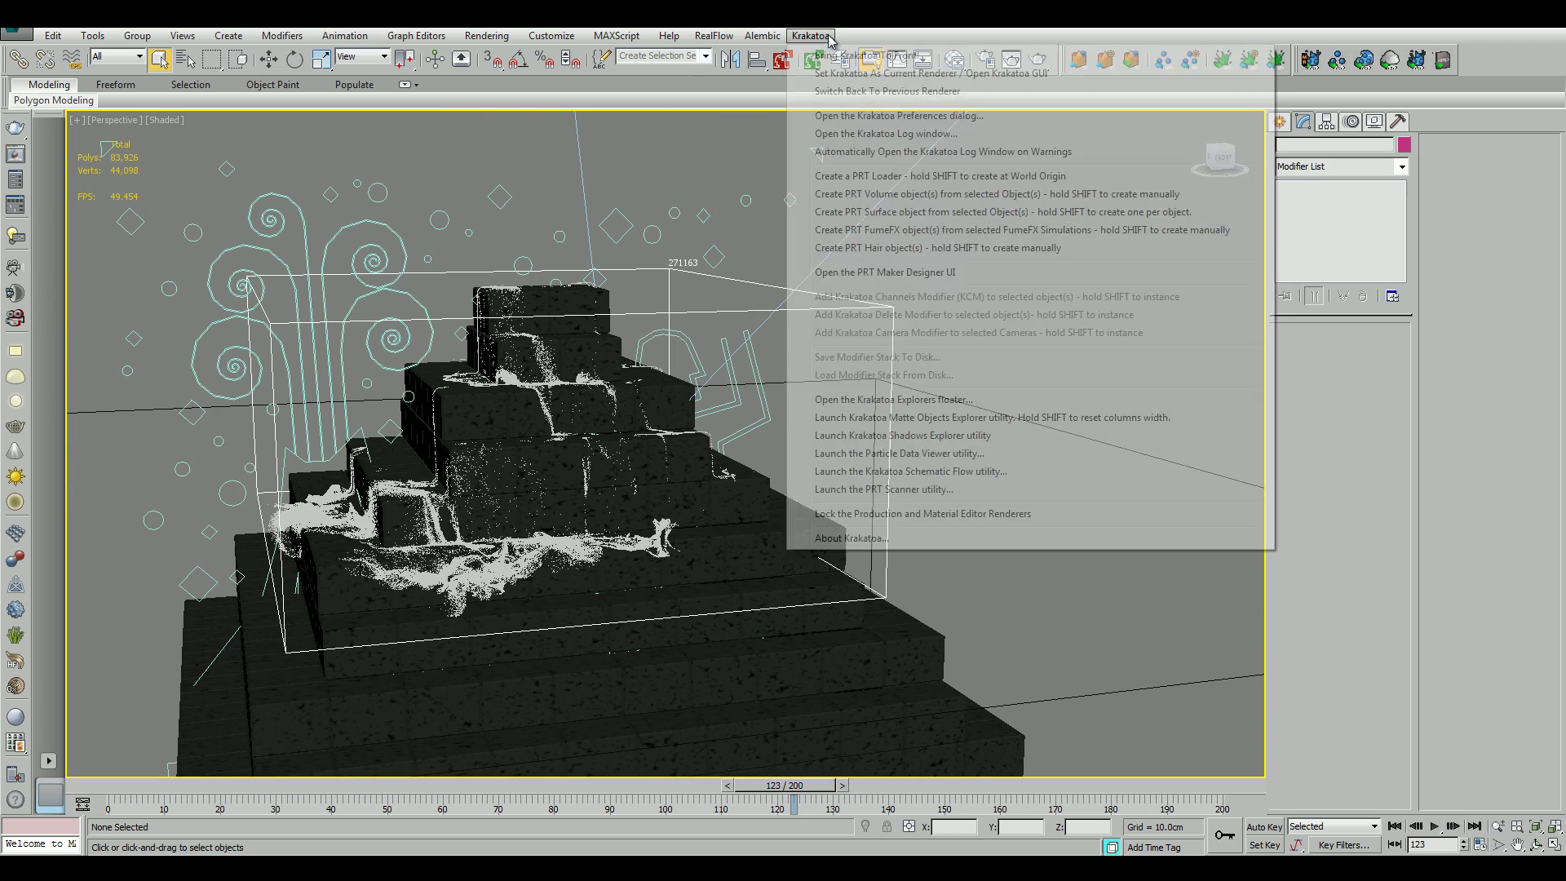
Review Krakatoa's matte object, particle rendering and motion blur settings, and close the floater.
click(722, 57)
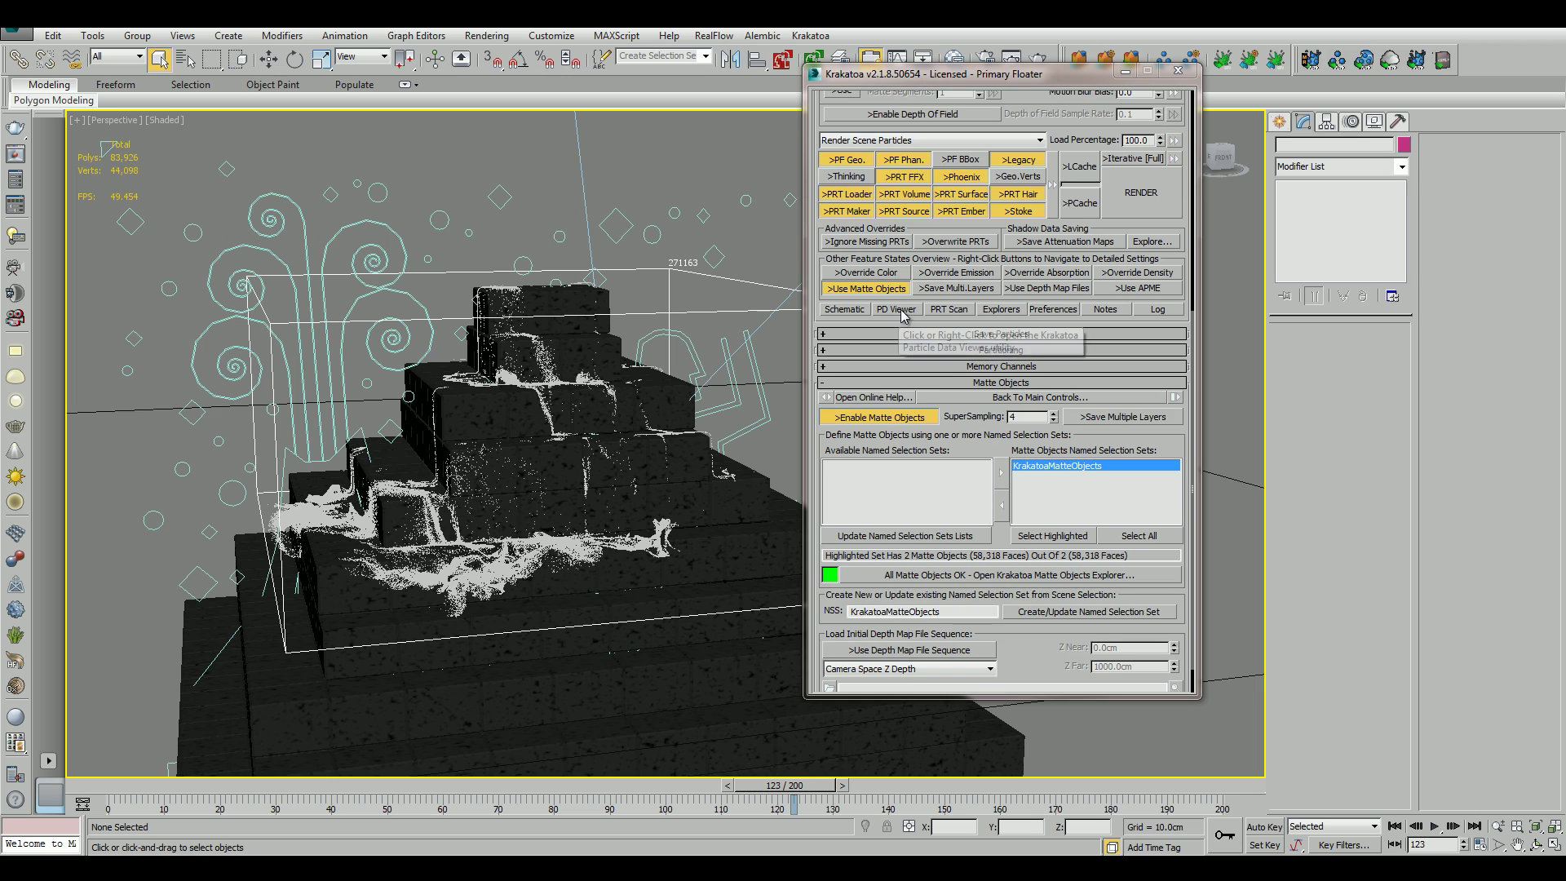
drag(1134, 214, 1191, 852)
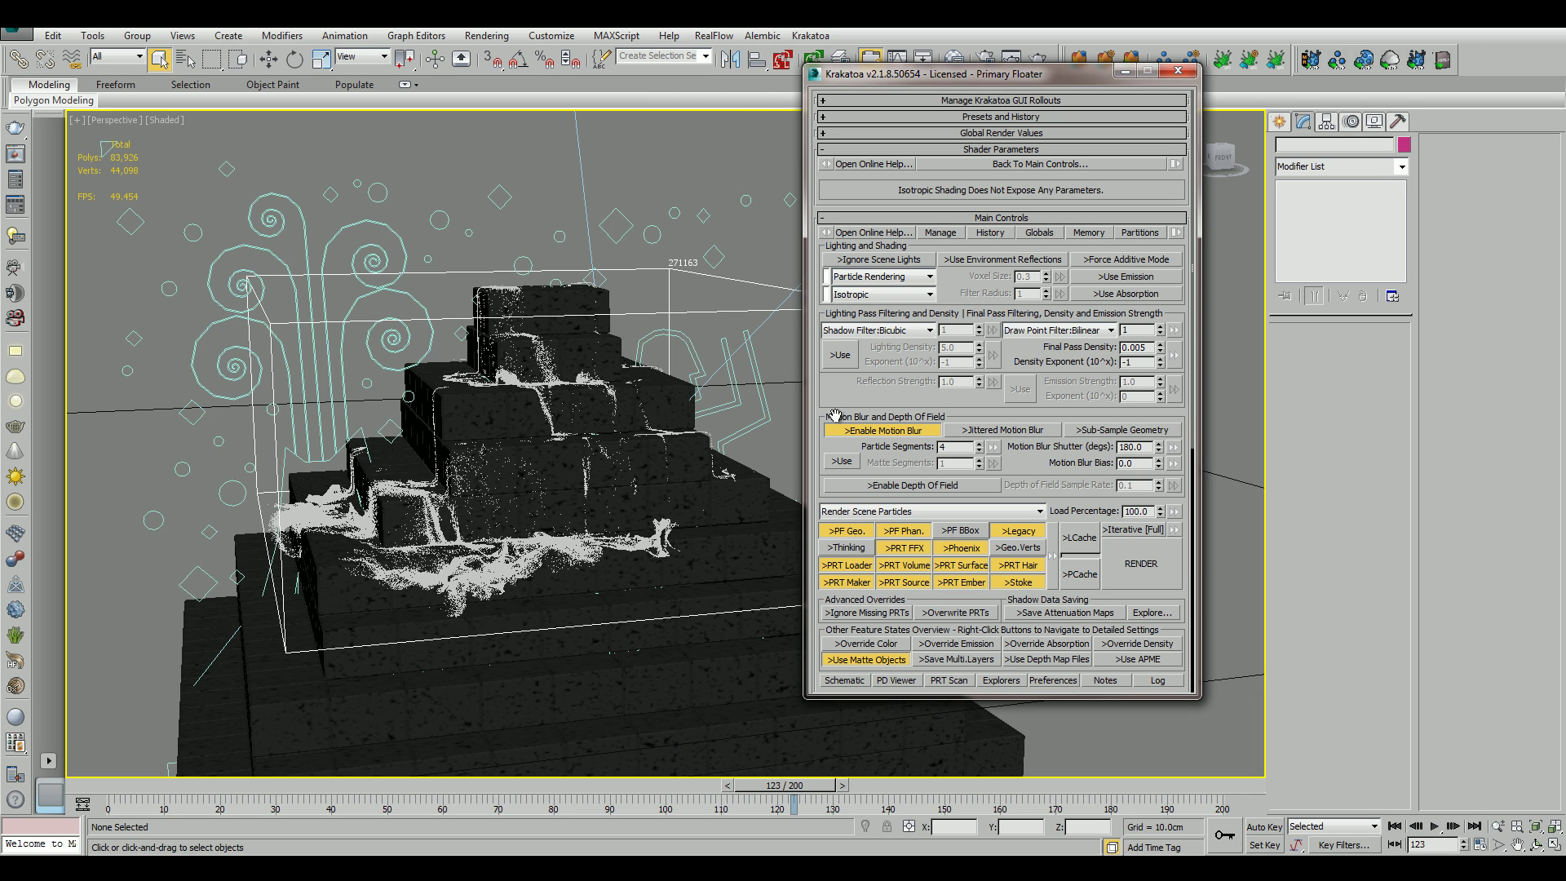
click(1180, 73)
Examine the meshed ocean surface above the submerged pyramid from several angles.
scroll(903, 490, up, 3)
scroll(930, 511, down, 5)
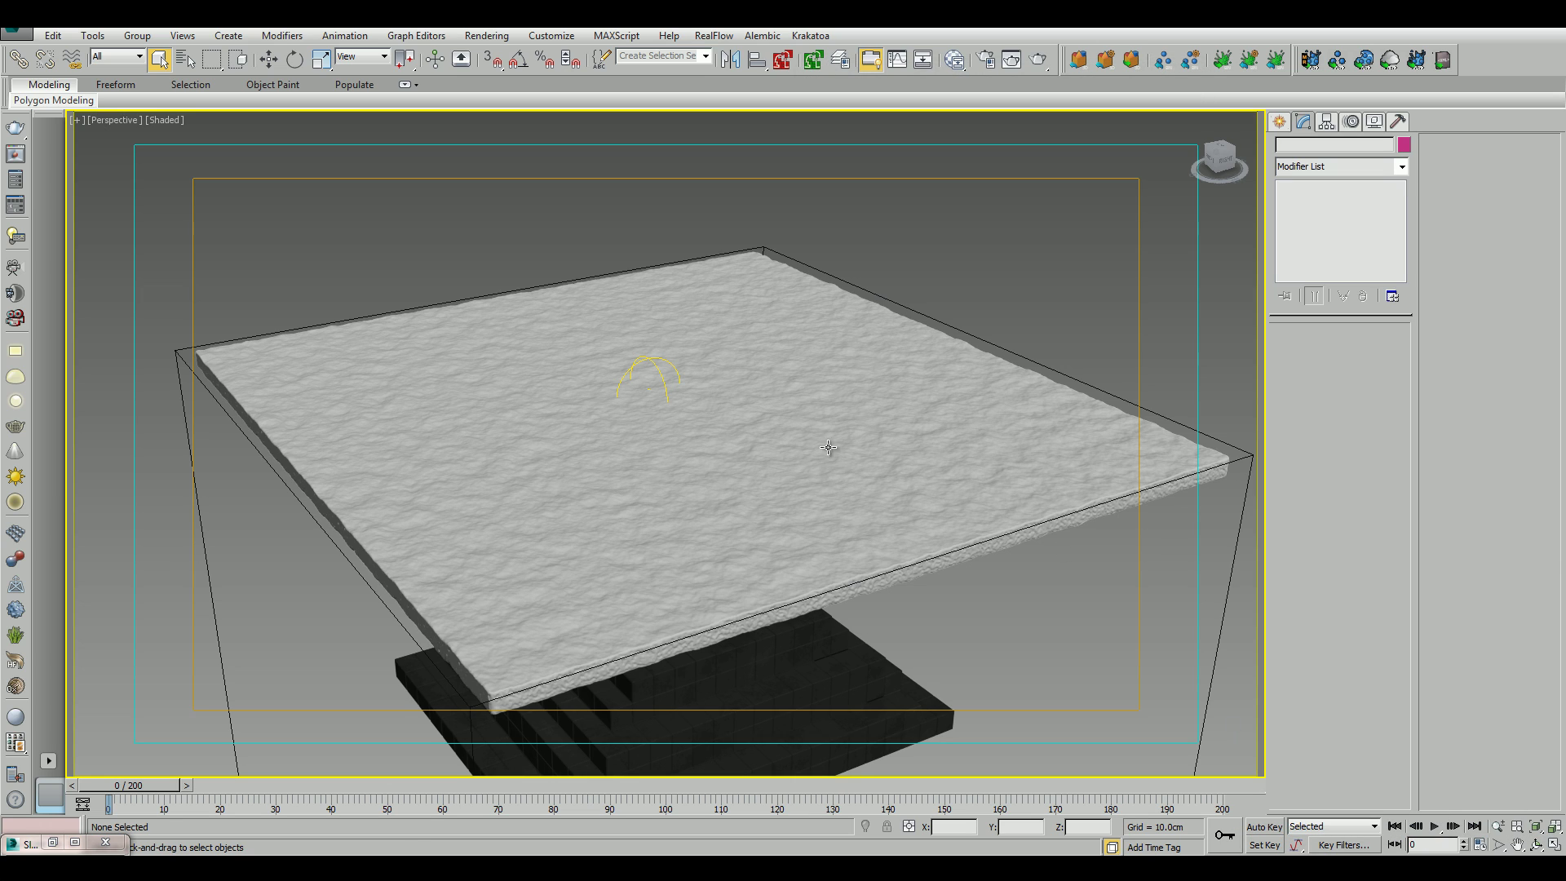
middle_drag(778, 453, 749, 465)
alt+middle_drag(971, 629, 885, 528)
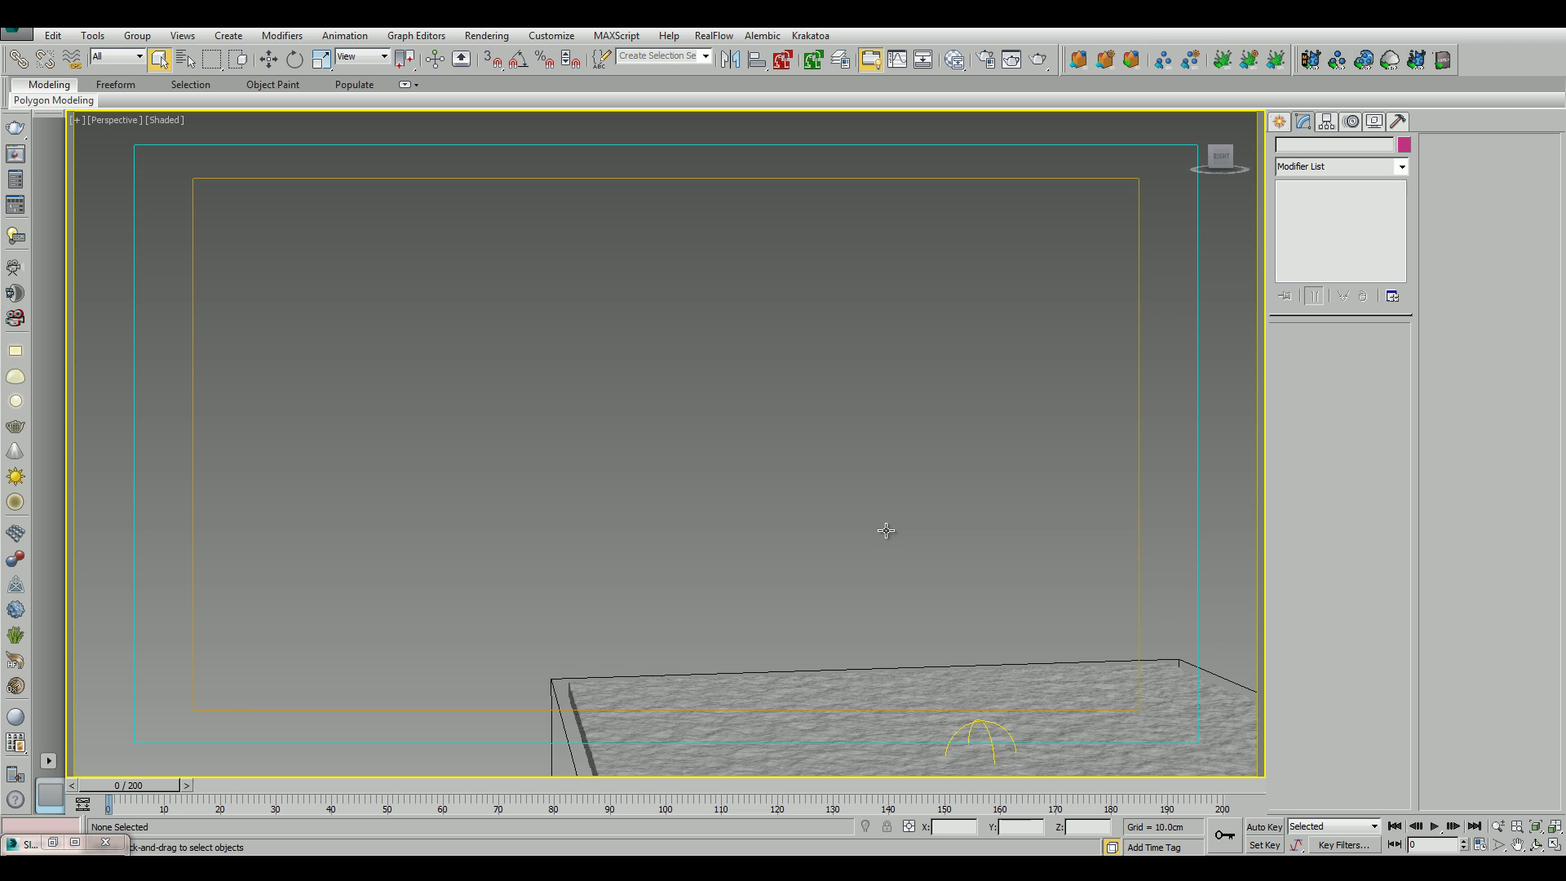
scroll(884, 528, down, 3)
middle_drag(718, 563, 679, 270)
middle_drag(696, 395, 492, 416)
alt+middle_drag(784, 273, 696, 343)
middle_drag(1008, 274, 754, 434)
scroll(754, 434, up, 3)
Select the ocean surface mesh and review its Noise modifier and base Frost meshing parameters.
click(753, 435)
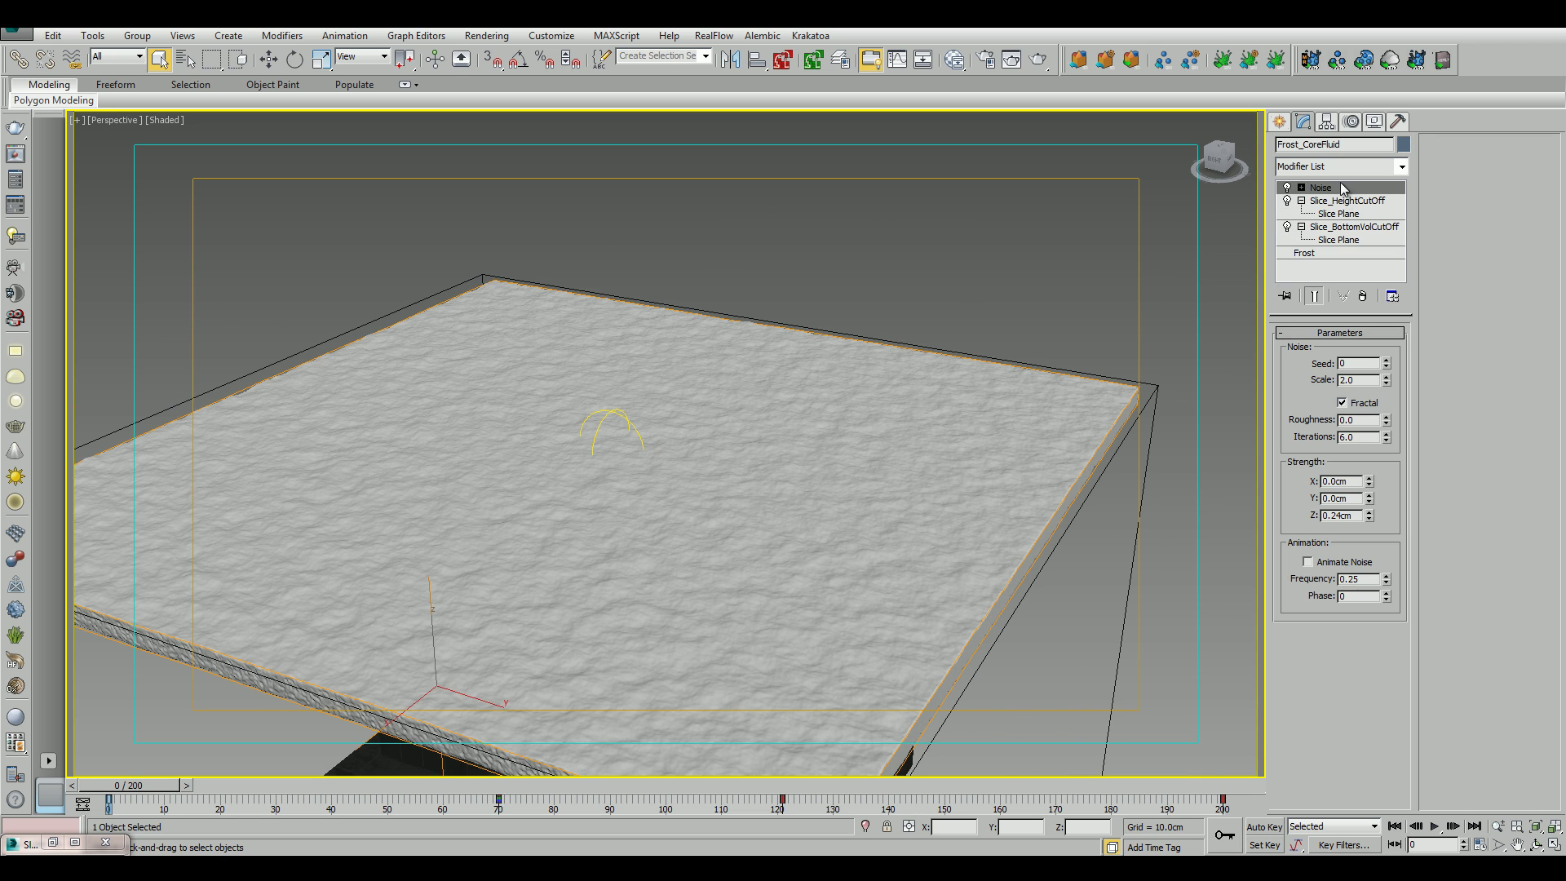
click(1307, 257)
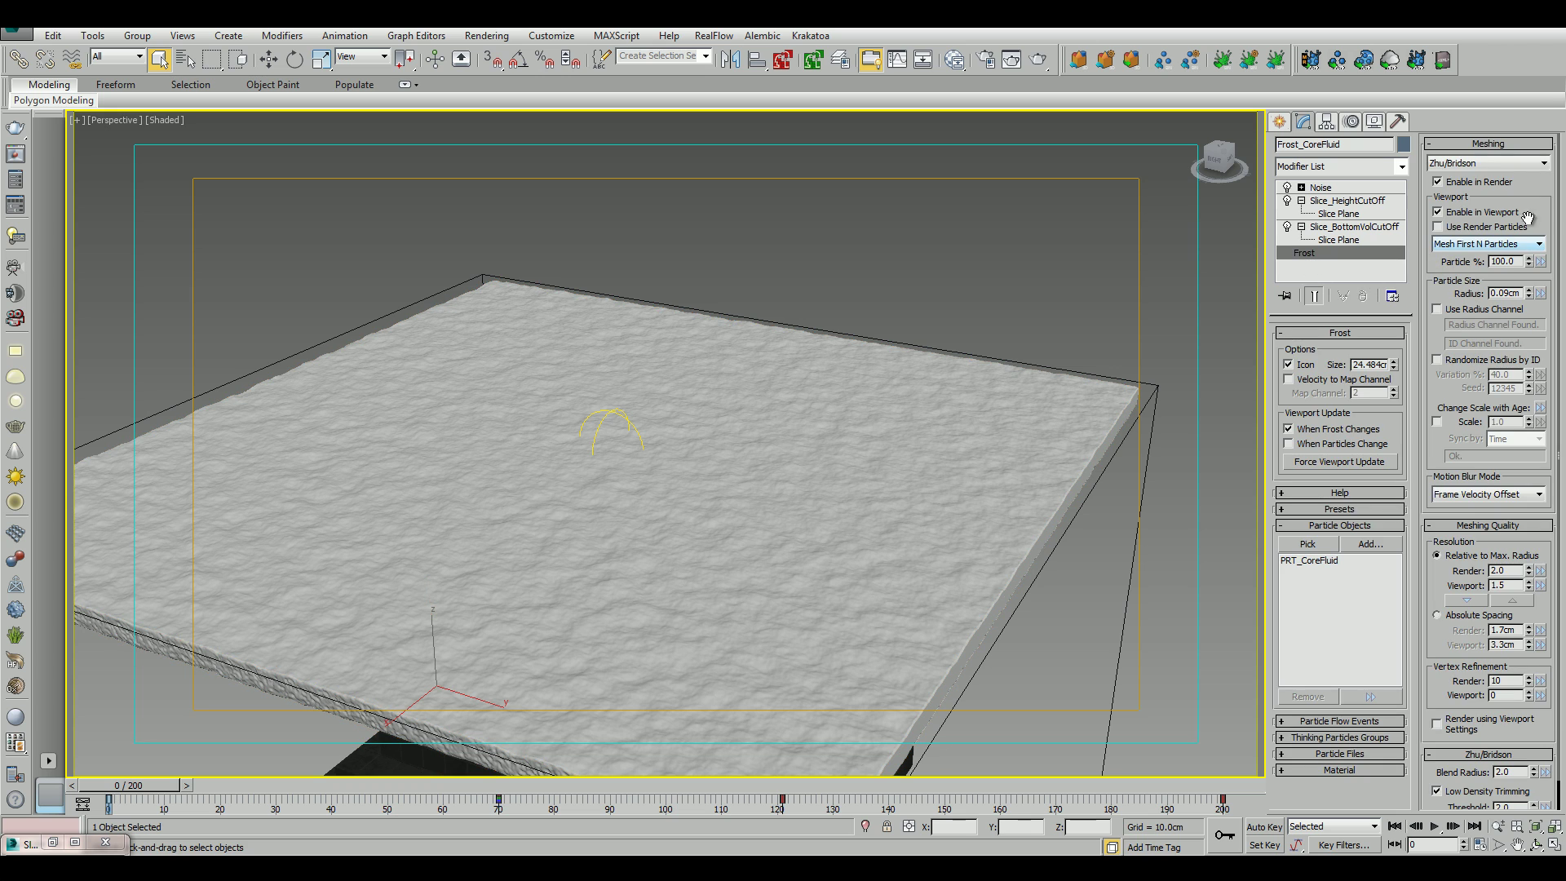
drag(1463, 359, 1446, 325)
At frame 88, examine the splash mesh around the emerging blocks and show the Slice_HeightCutOff modifier's parameters.
alt+middle_drag(924, 576, 930, 500)
middle_drag(832, 477, 909, 524)
alt+middle_drag(674, 430, 689, 480)
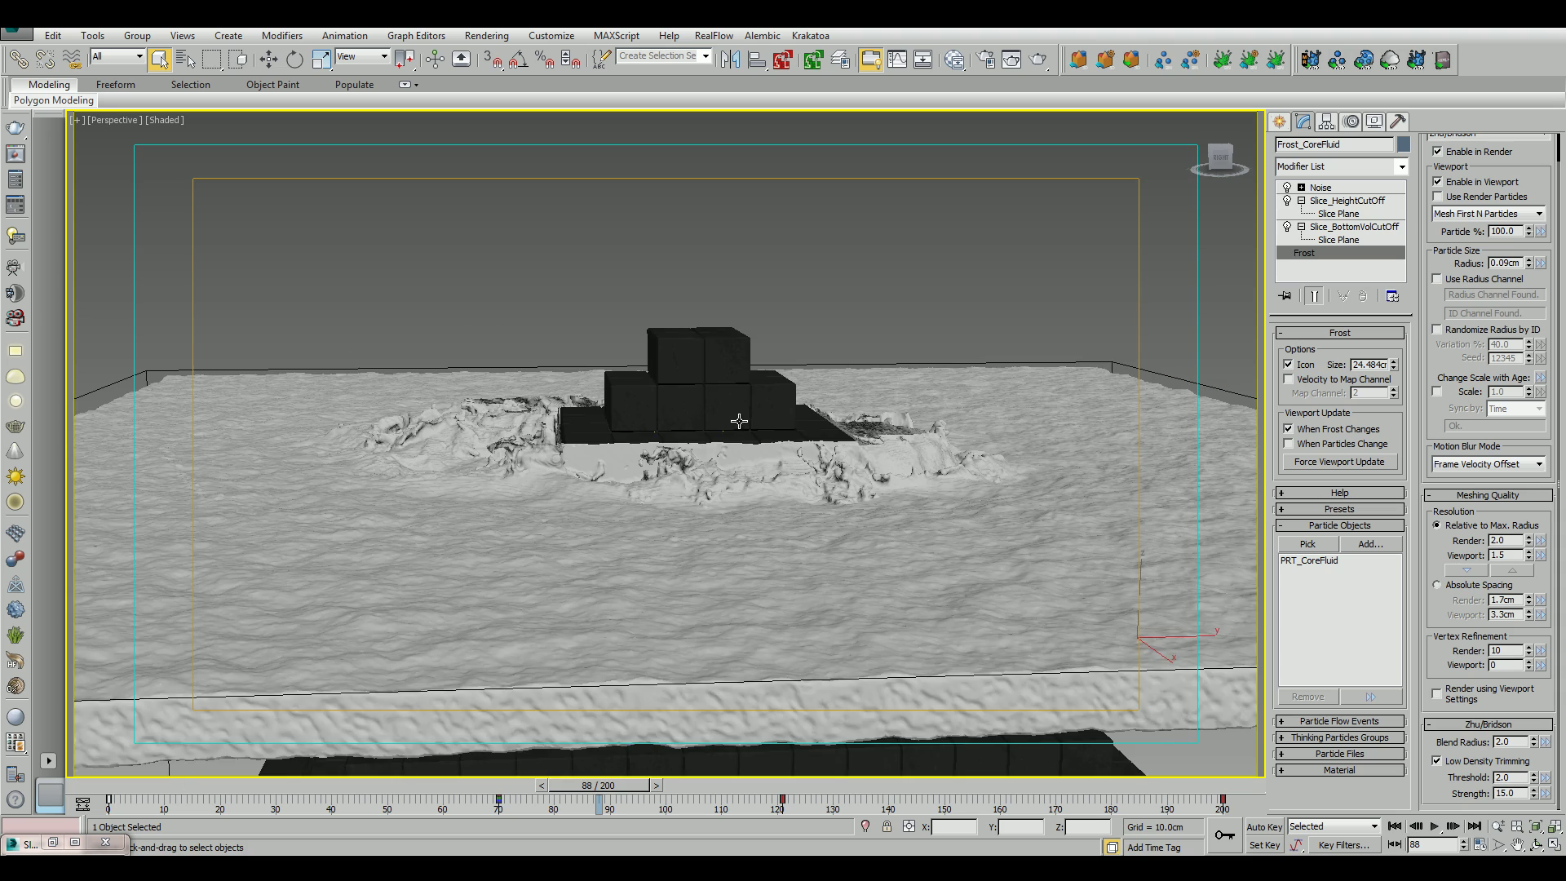
alt+middle_drag(737, 420, 721, 566)
click(1354, 201)
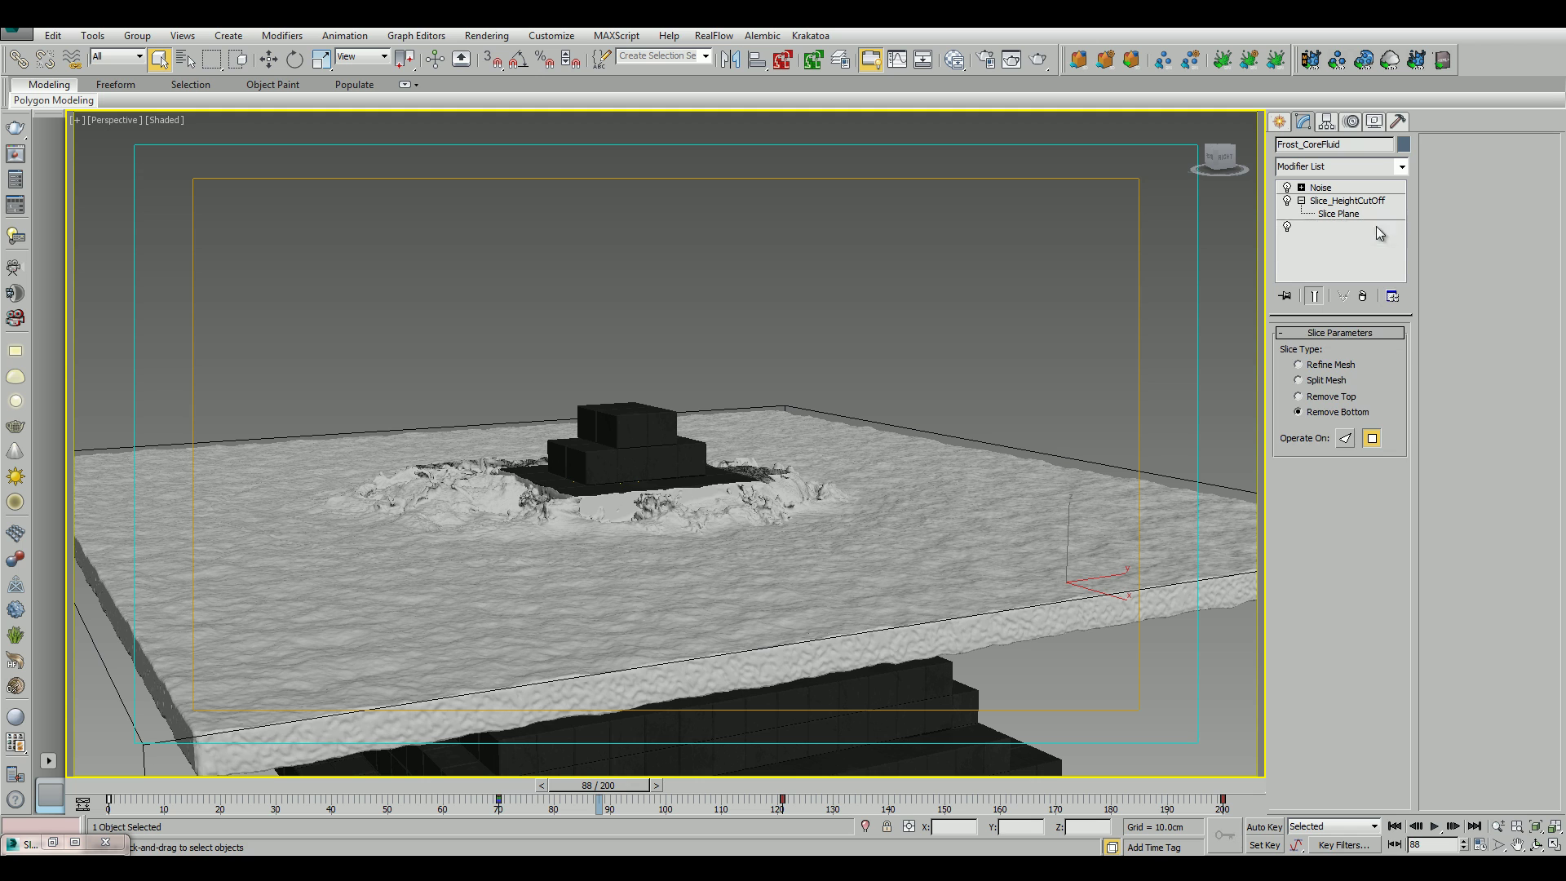
alt+middle_drag(928, 538, 869, 528)
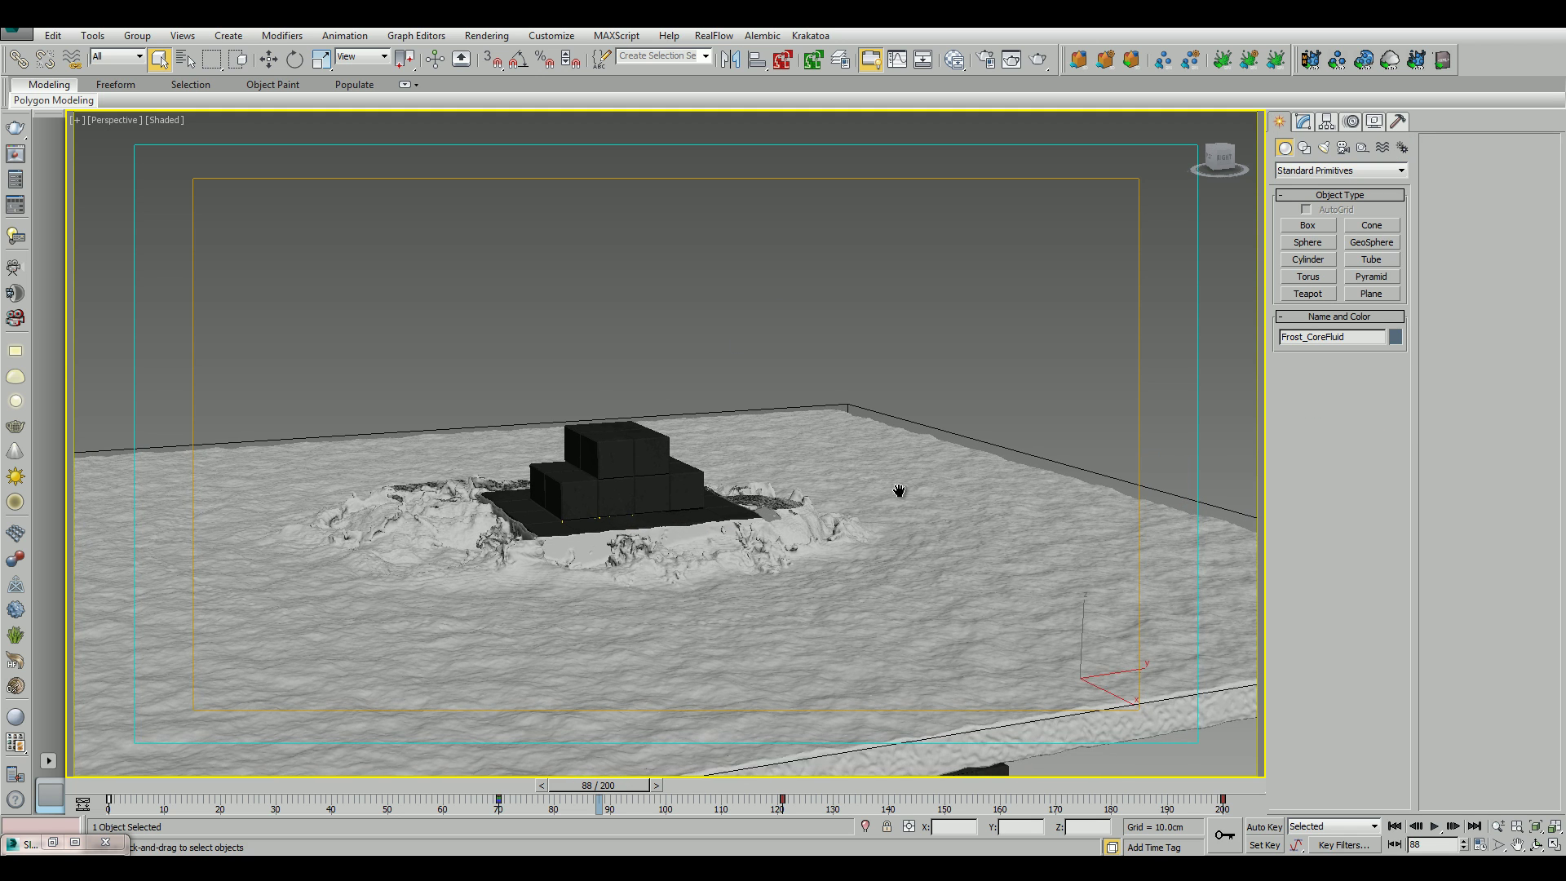
Open the Material Editor, look over the scene's materials and close it.
key(m)
middle_drag(884, 521, 864, 650)
middle_drag(878, 426, 868, 507)
middle_drag(904, 343, 943, 482)
middle_drag(902, 390, 983, 538)
mouse_move(884, 354)
middle_down()
mouse_move(825, 584)
mouse_move(875, 553)
mouse_move(840, 612)
middle_up()
scroll(868, 464, down, 2)
scroll(868, 467, down, 3)
middle_drag(963, 436, 933, 588)
scroll(815, 427, up, 4)
click(1300, 61)
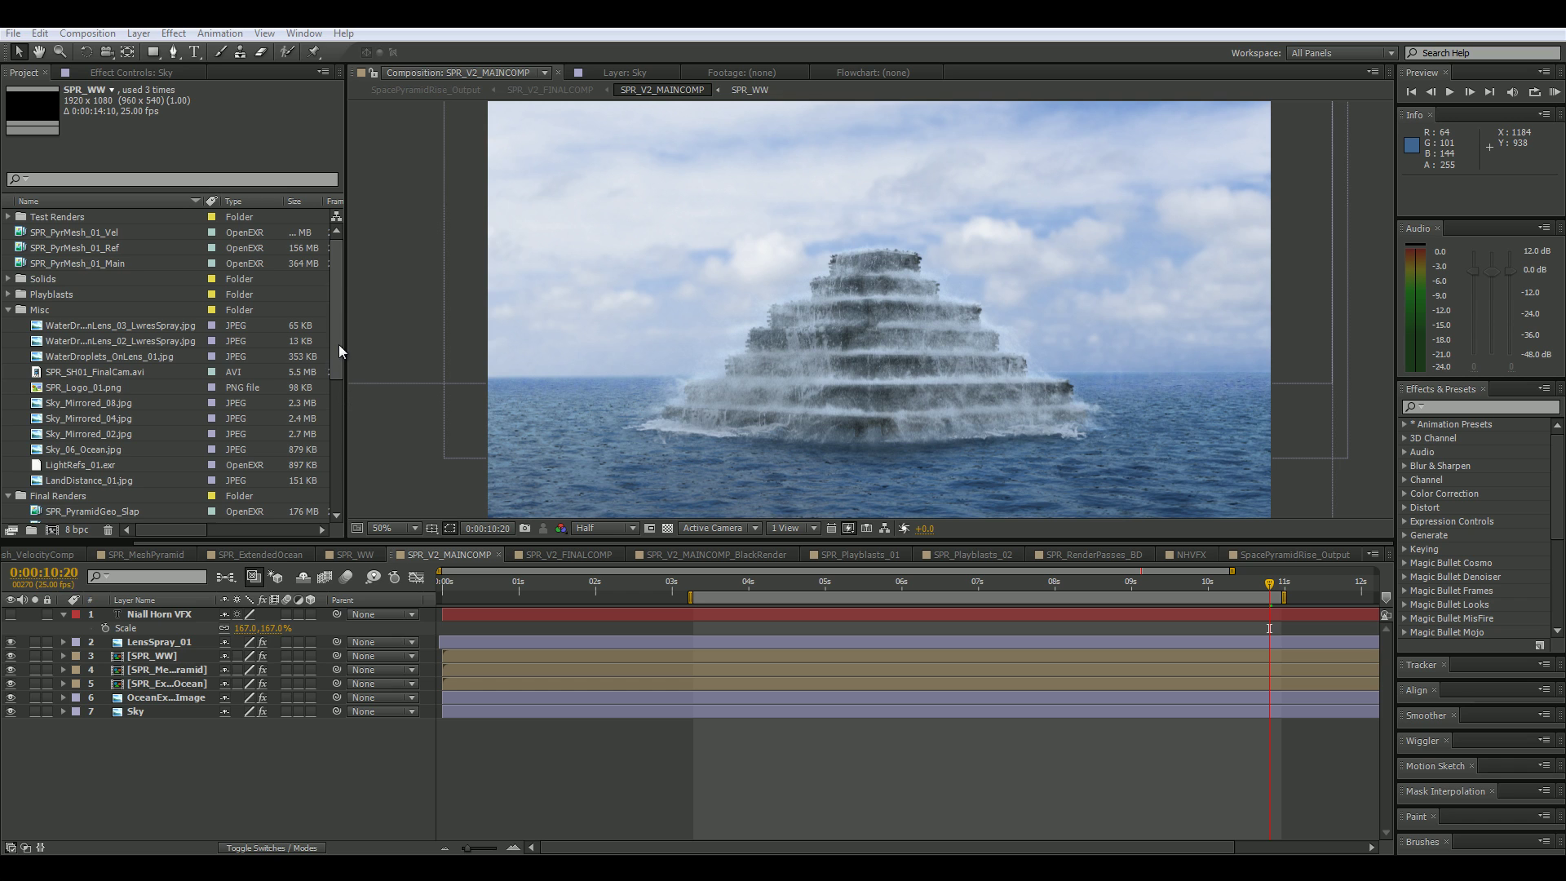
In After Effects, view the SPR_ExtendedOcean composition and scrub SPR_MeshPyramid to 0:00:03:02.
drag(340, 344, 289, 185)
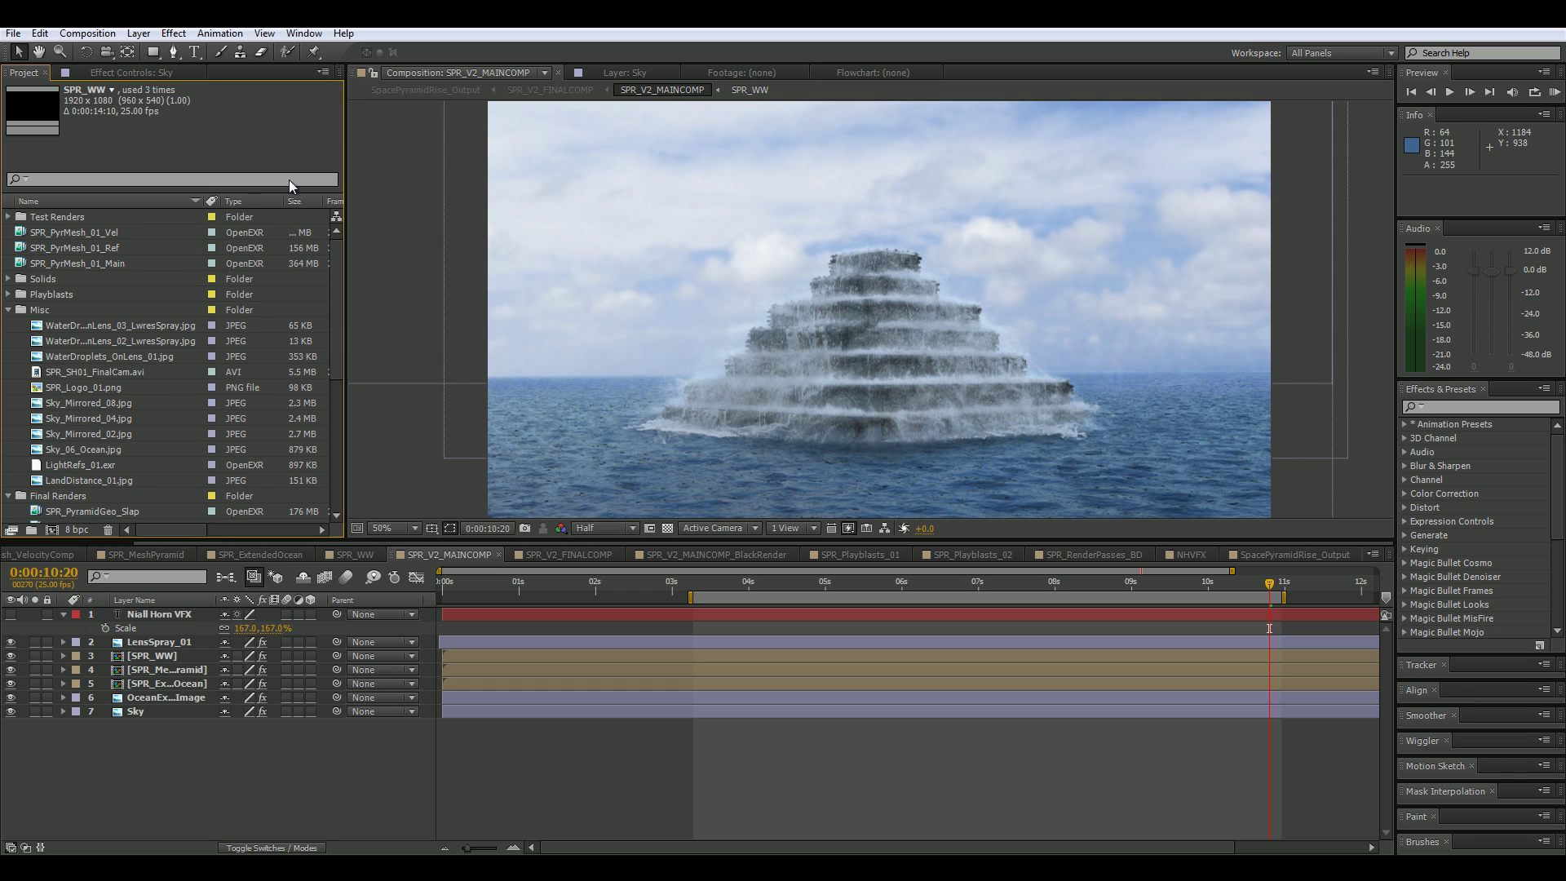
click(272, 554)
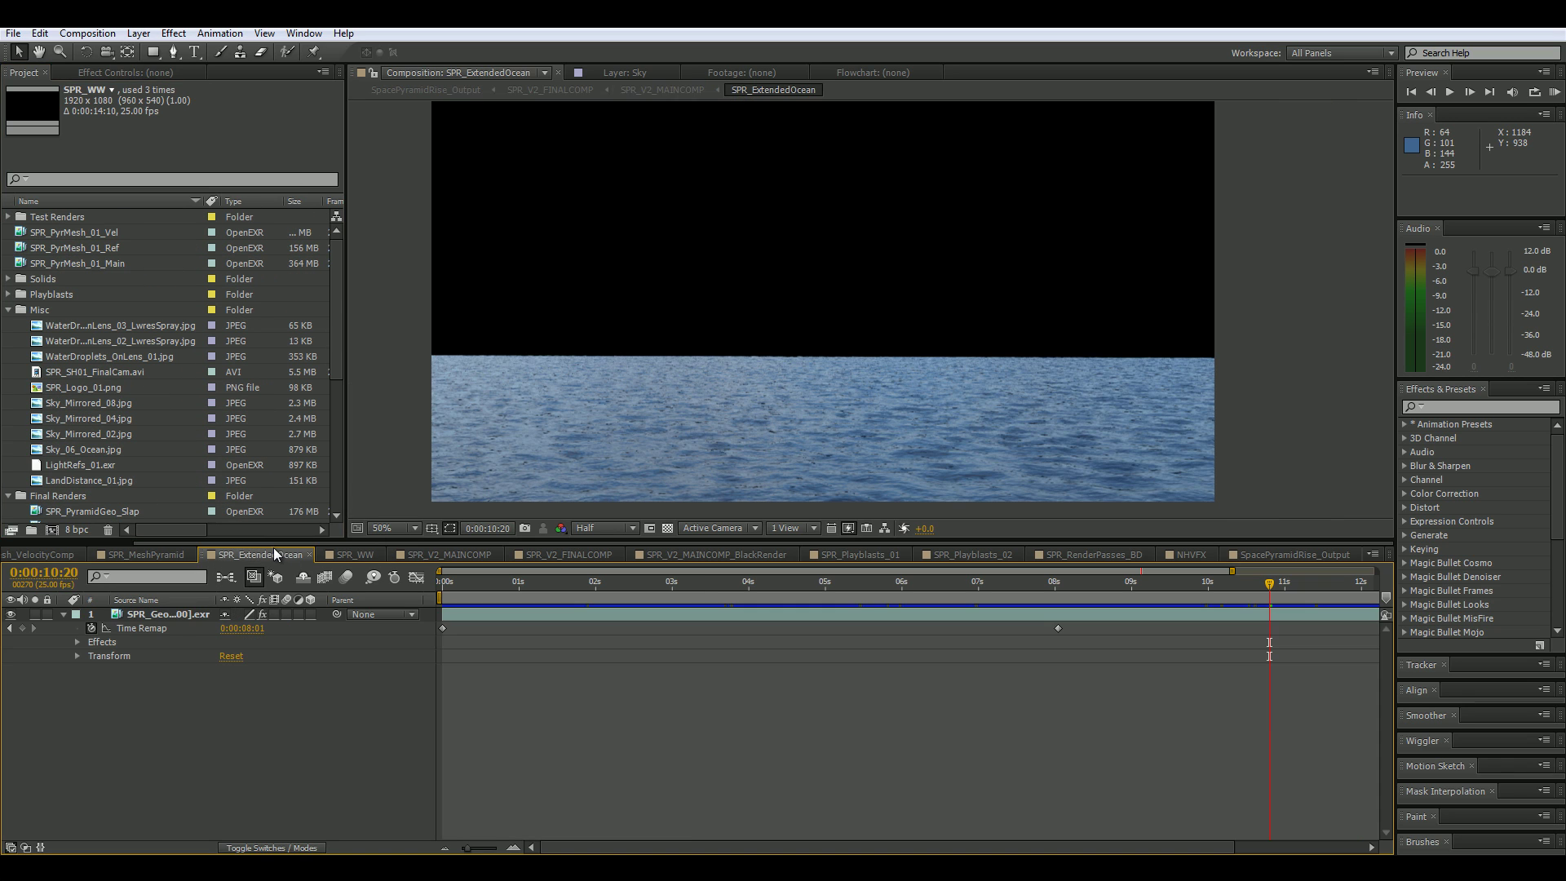
click(139, 556)
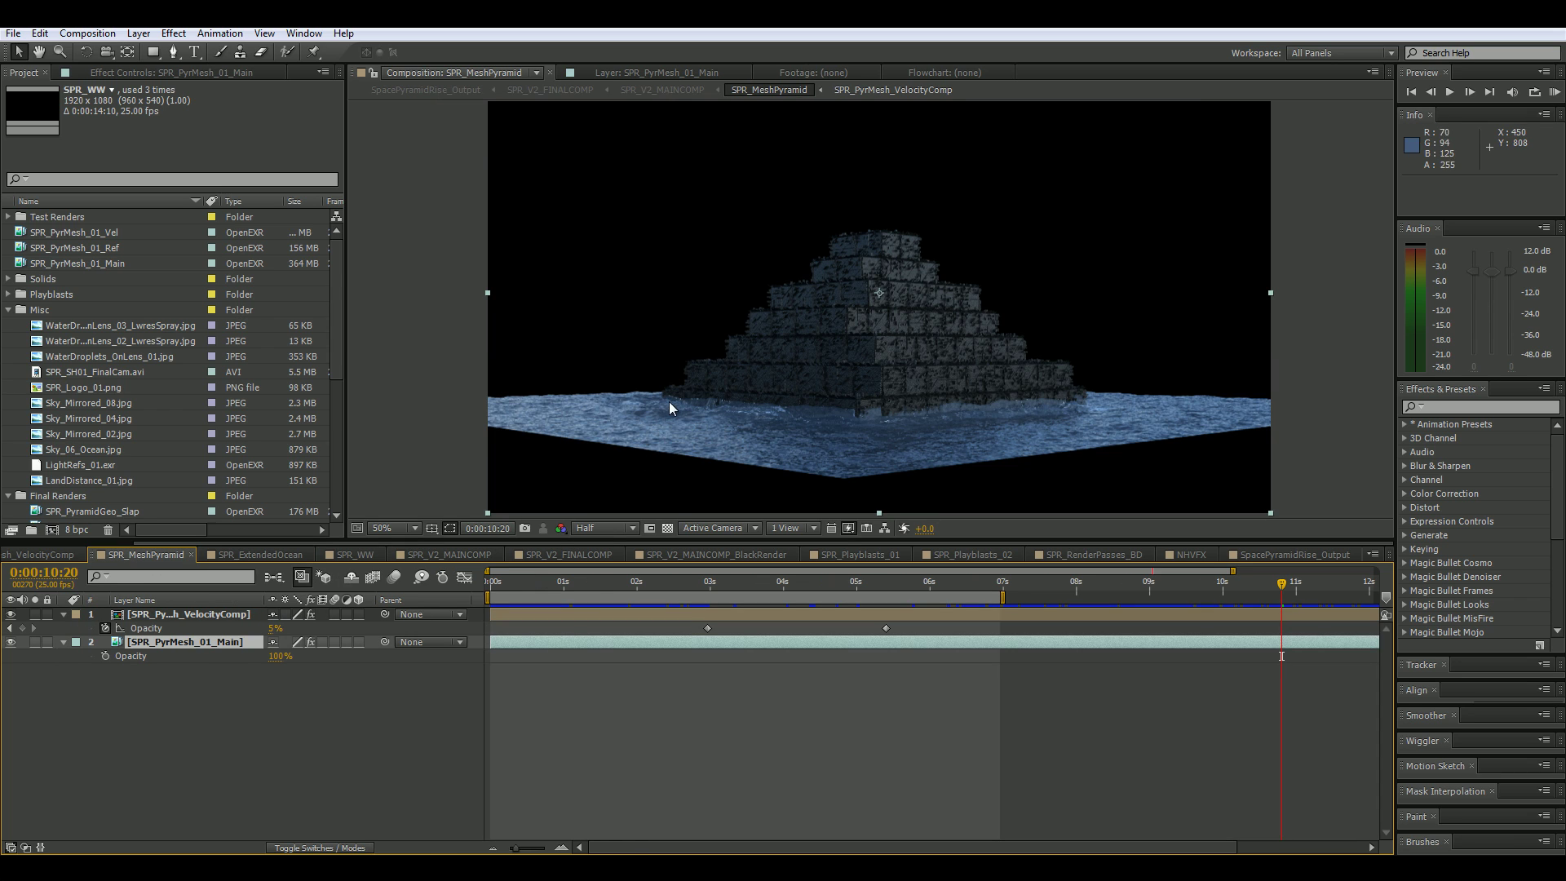
drag(592, 588, 719, 608)
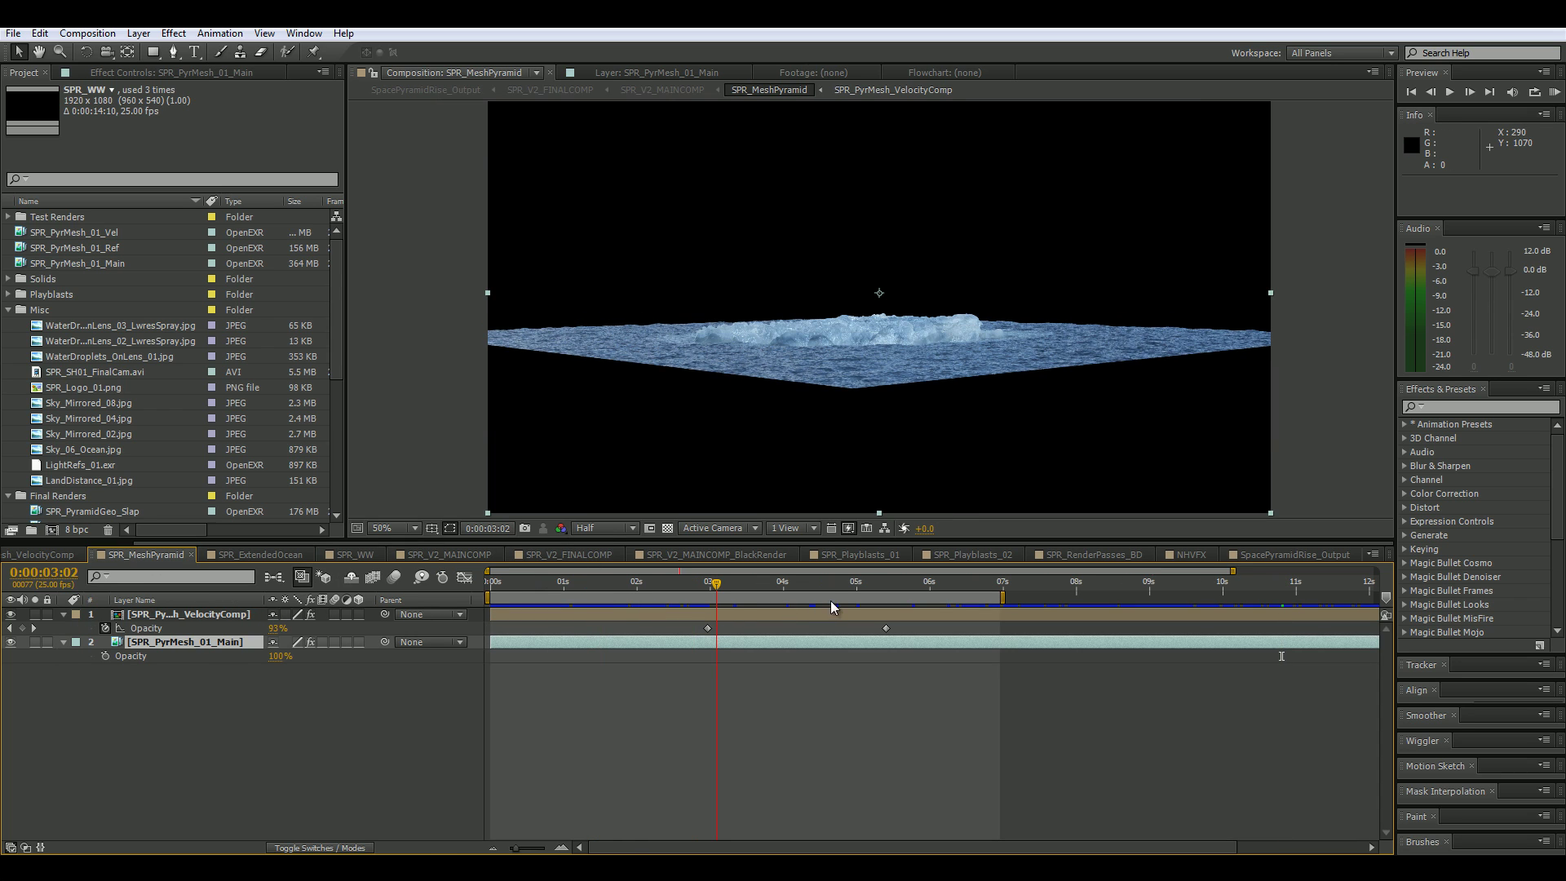
Open the SPR_PyrMesh_VelocityComp precomp and view its Vel and Ref layers separately before returning to the composite.
double_click(187, 614)
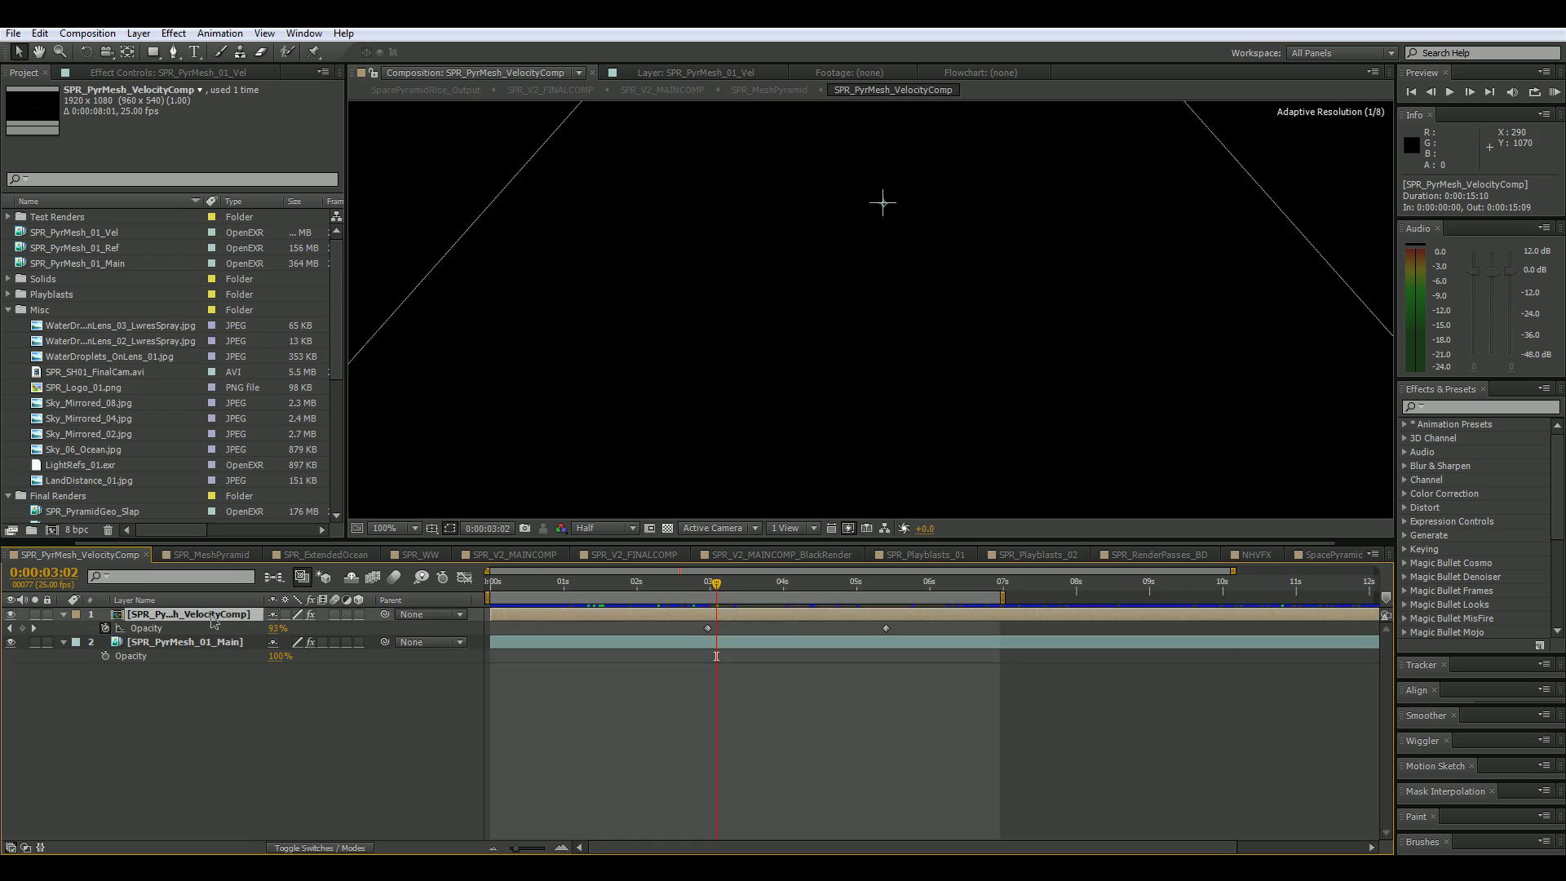
scroll(601, 408, down, 1)
middle_drag(645, 358, 640, 392)
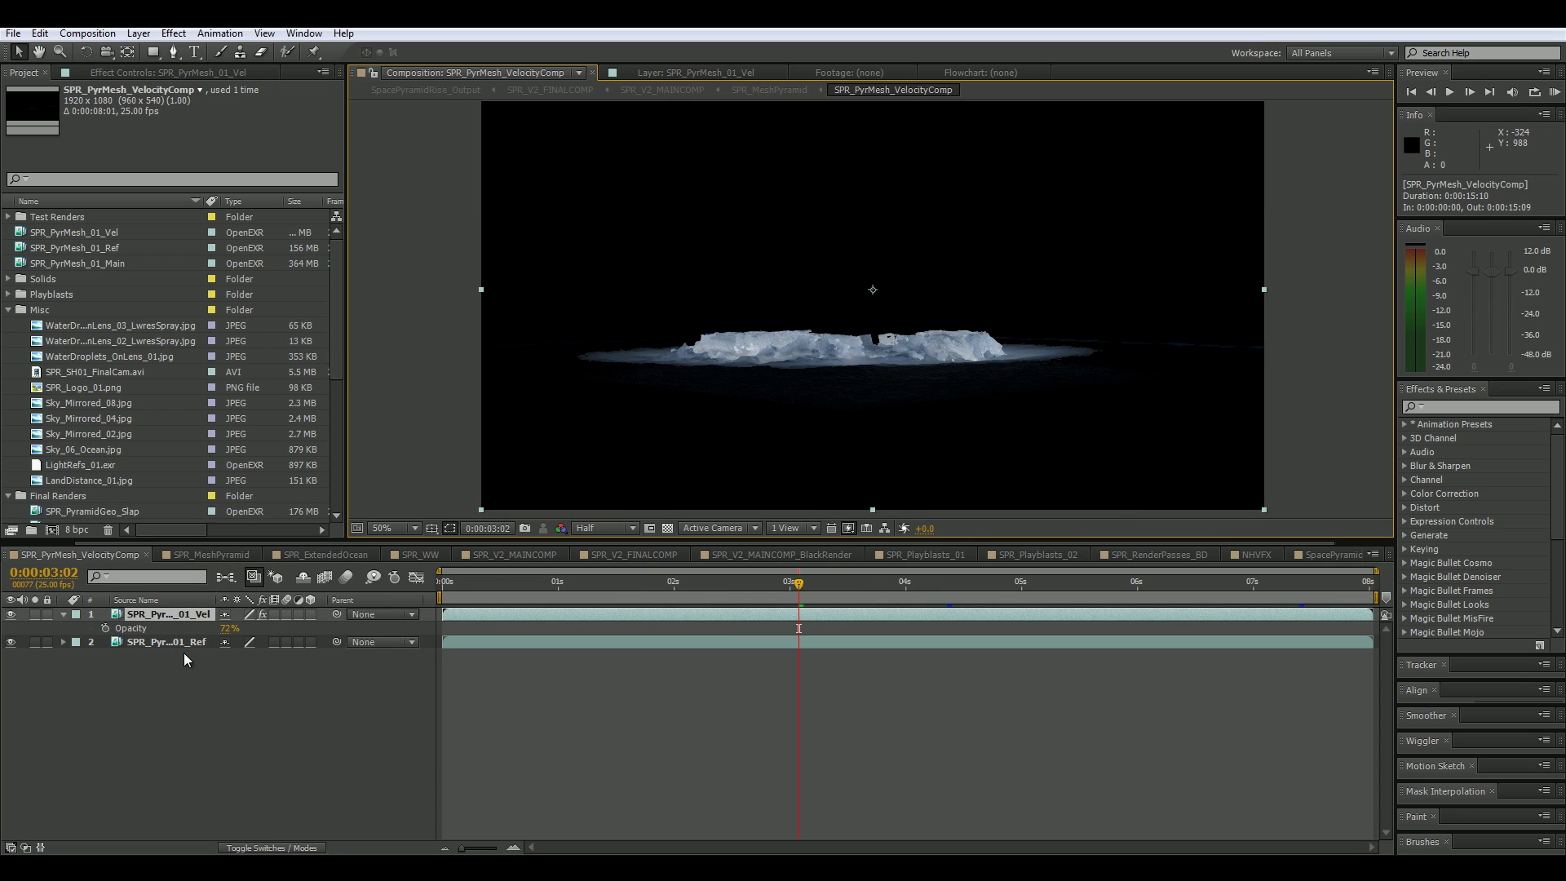
double_click(177, 617)
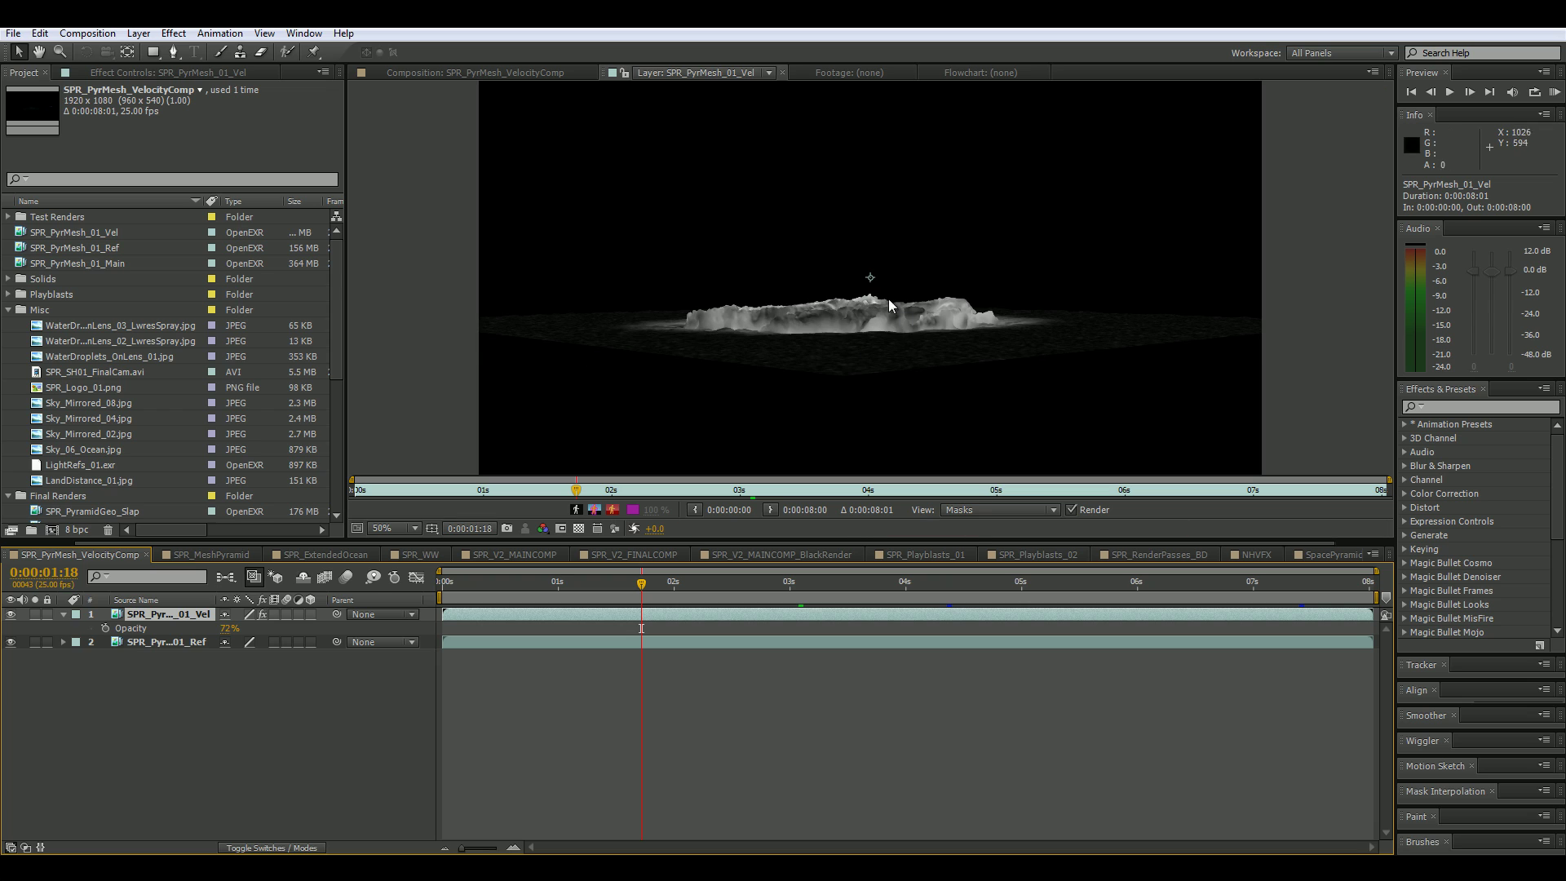
double_click(168, 642)
drag(744, 599, 785, 602)
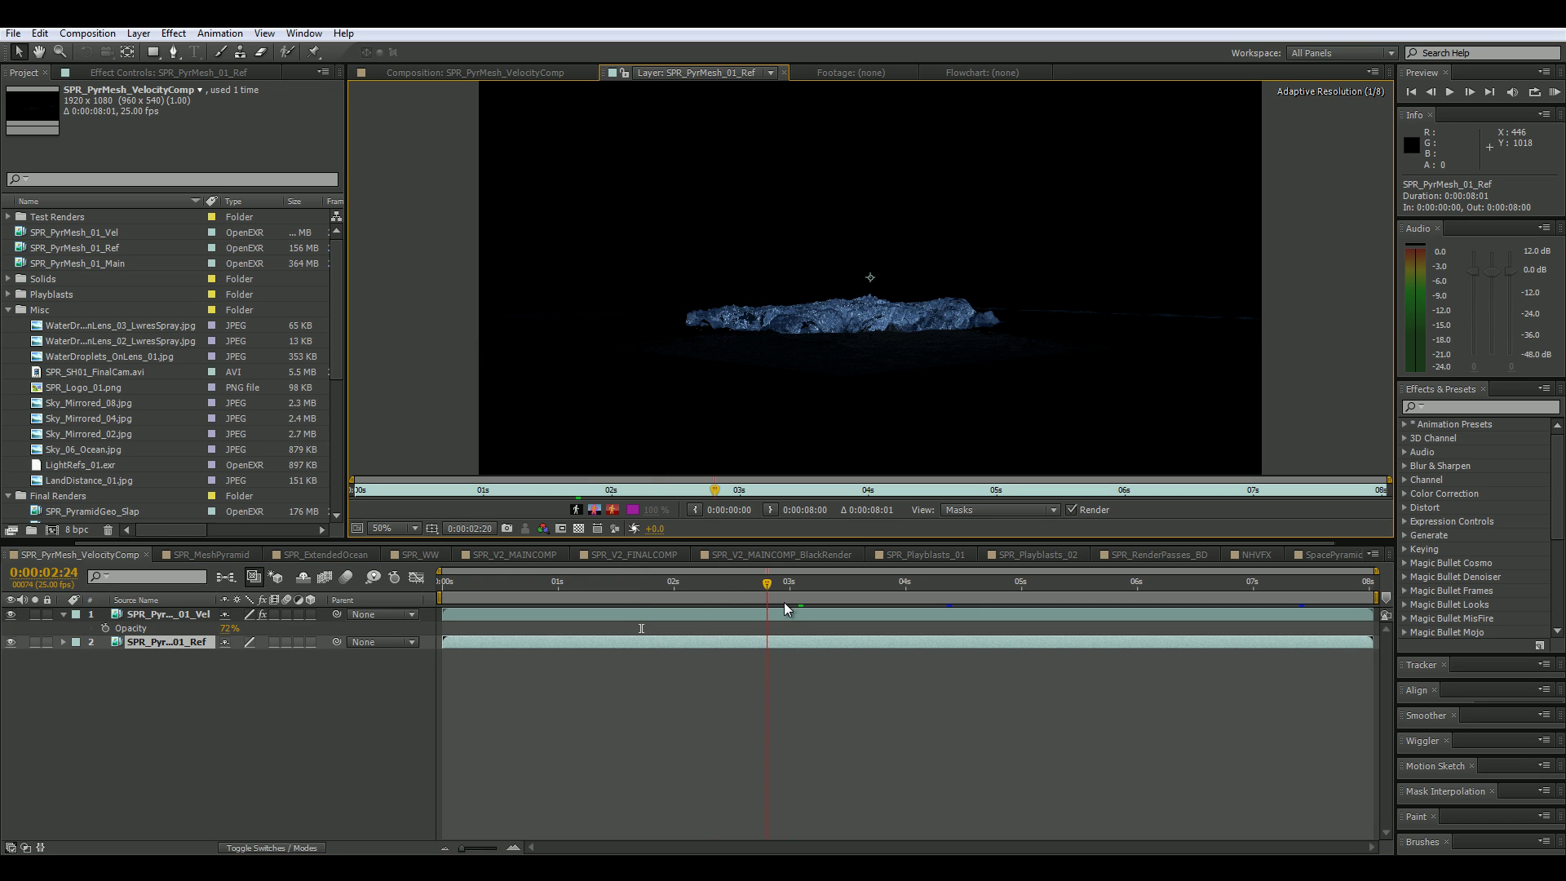
click(558, 71)
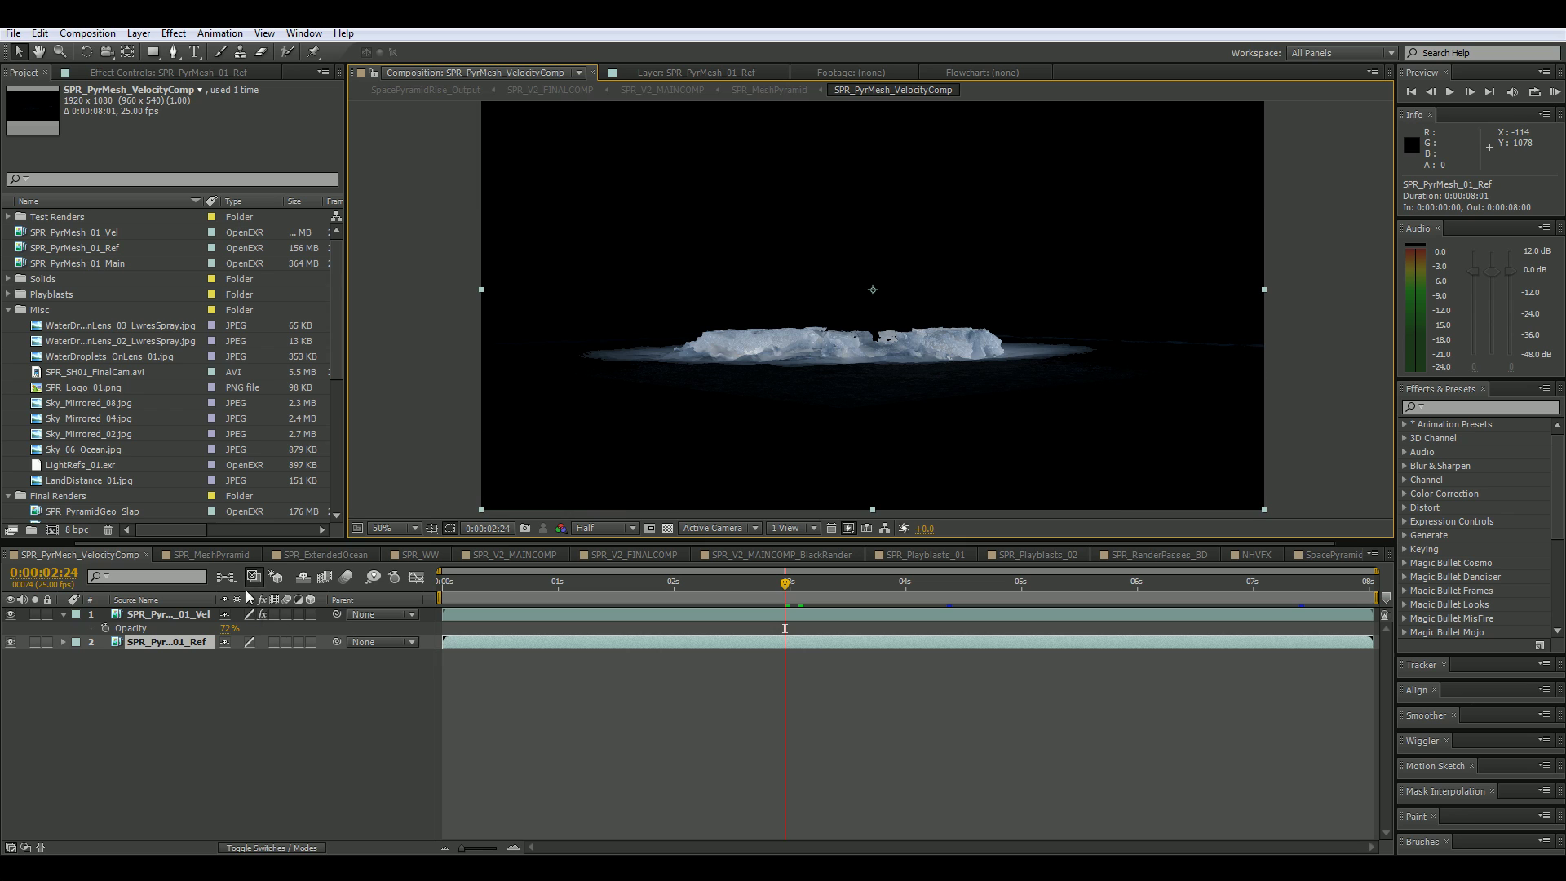
Scrub SPR_MeshPyramid to 0:00:05:07 and scrub through the SPR_ExtendedOcean composition.
click(245, 557)
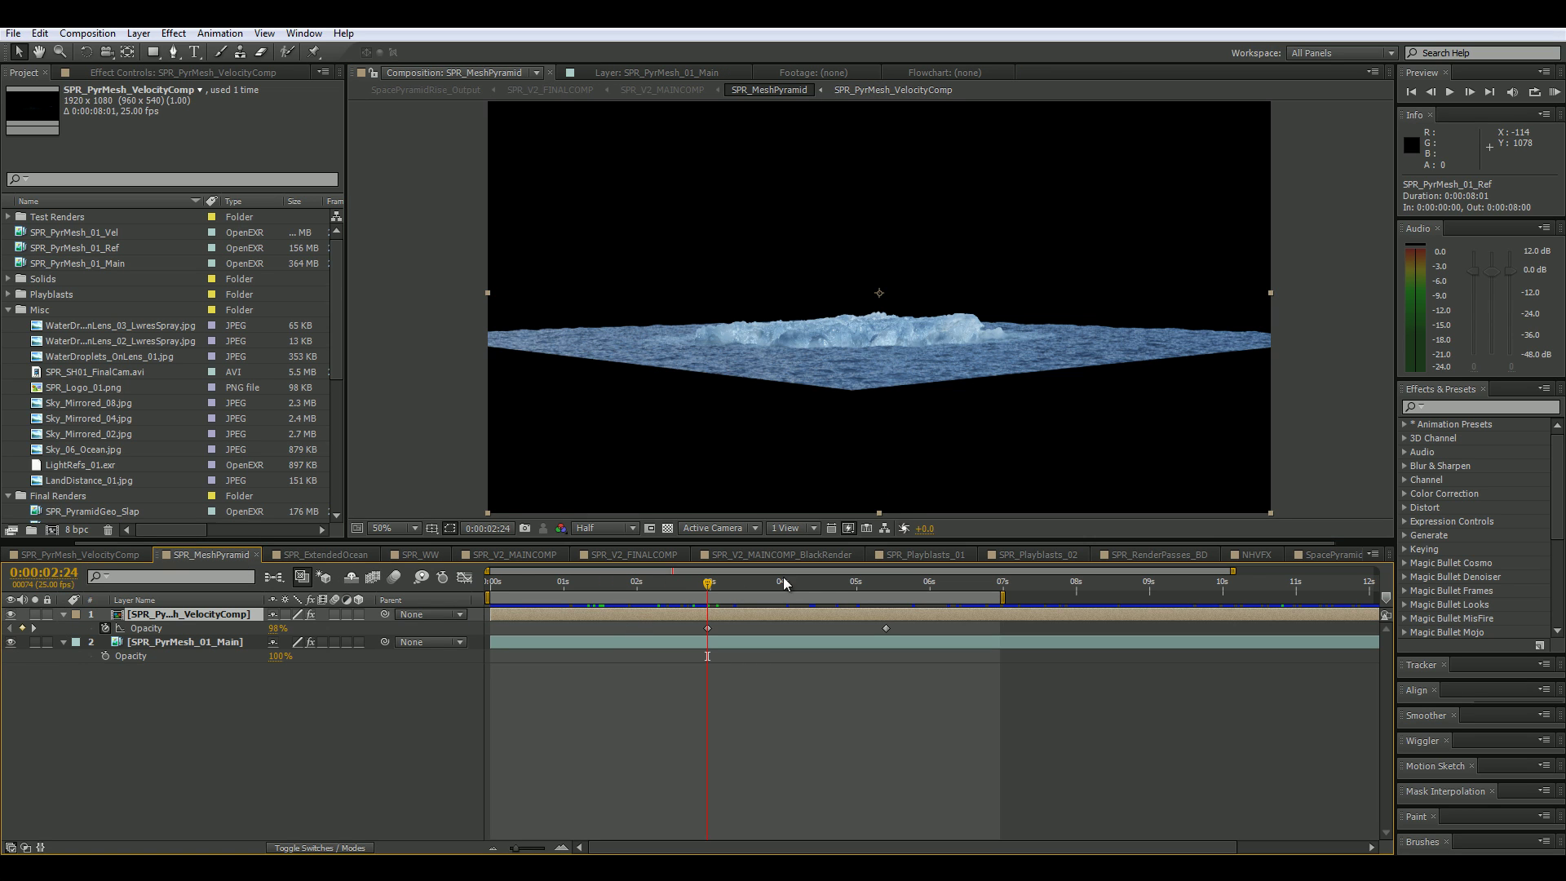
drag(832, 594, 877, 594)
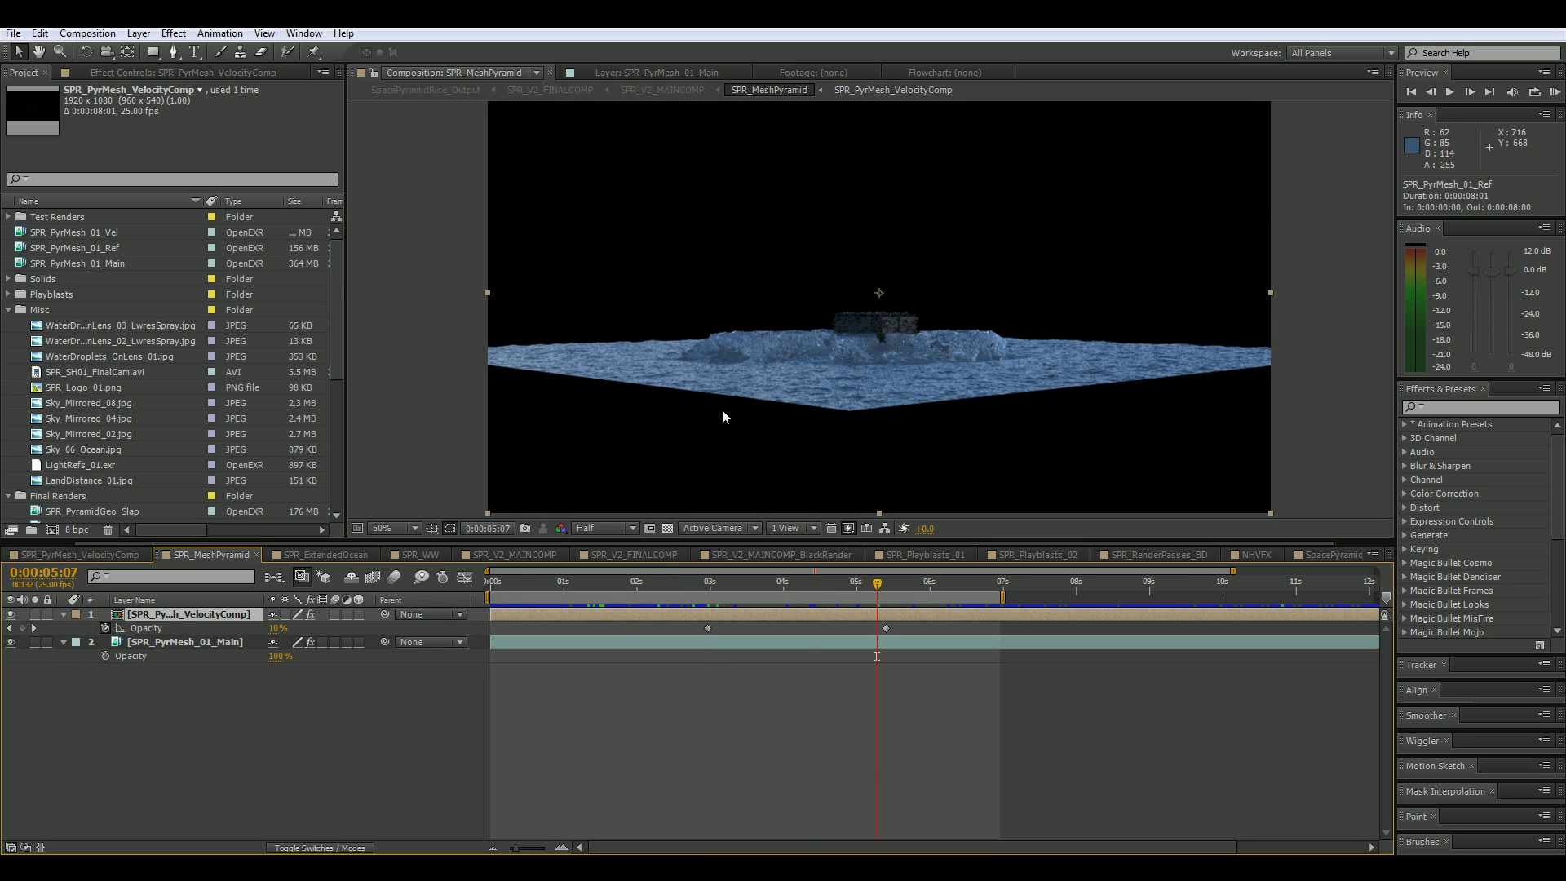
click(321, 556)
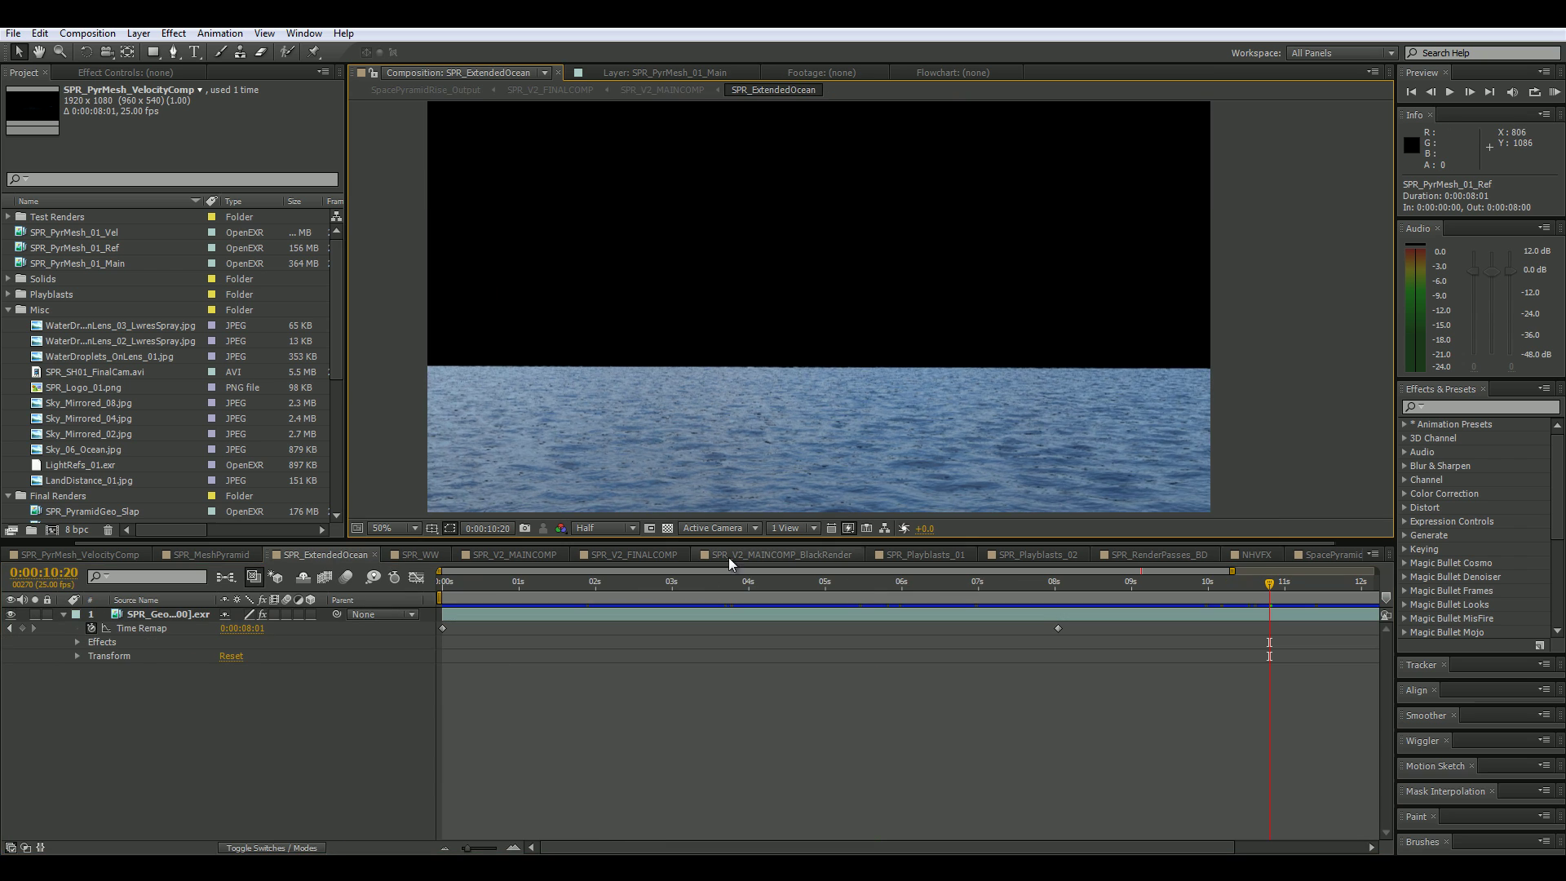
drag(706, 591, 1236, 608)
drag(1115, 628, 1221, 599)
Open the SPR_WW composition, collapse its layers' opacity properties and scrub through the whitewater passes.
click(420, 554)
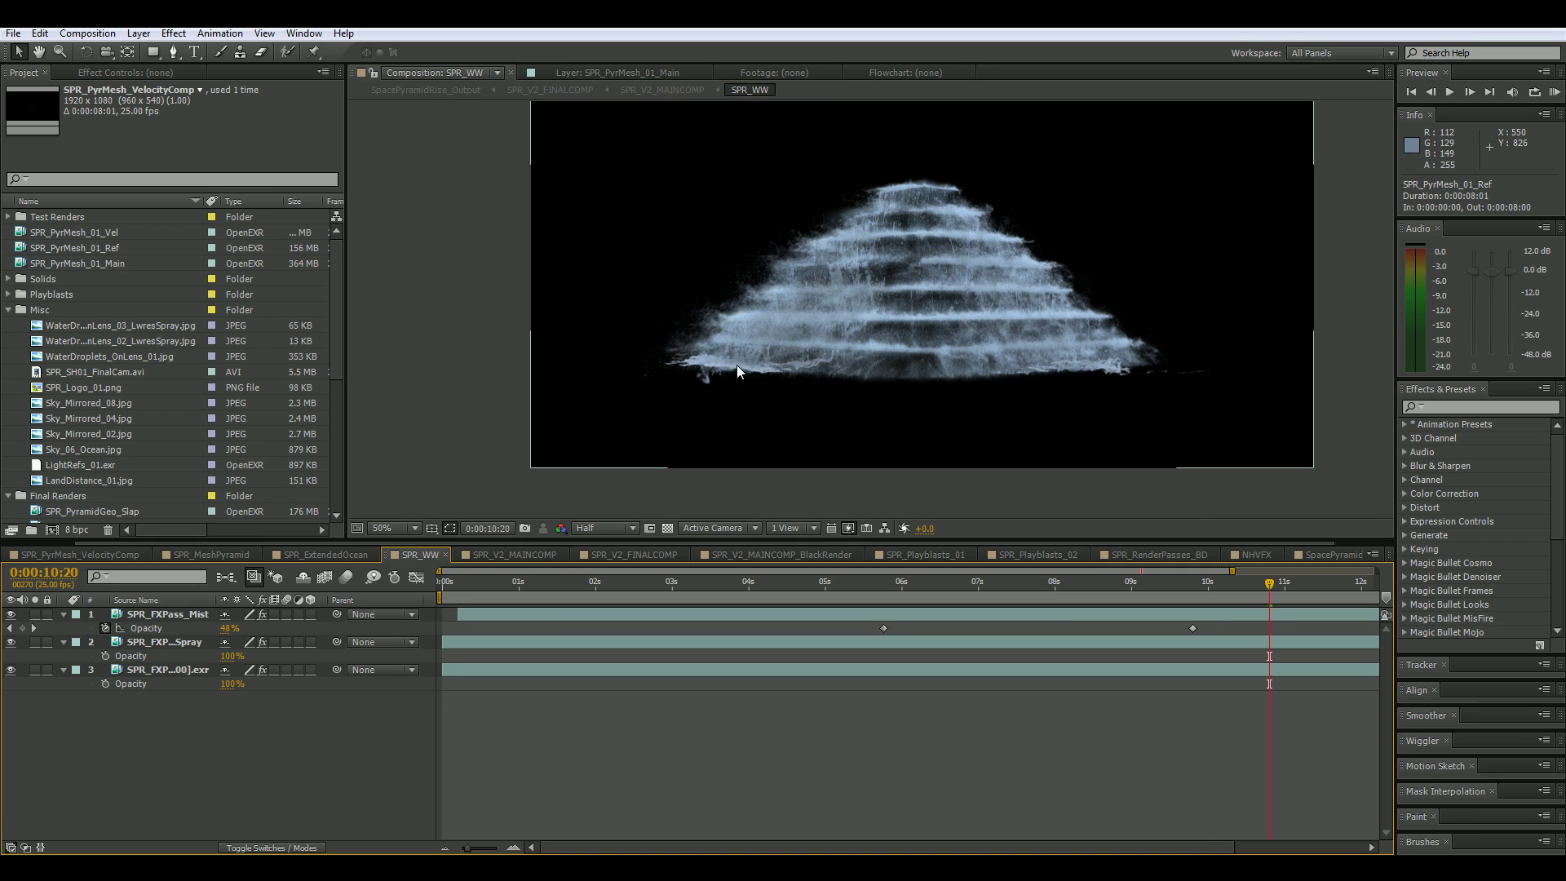
key(t)
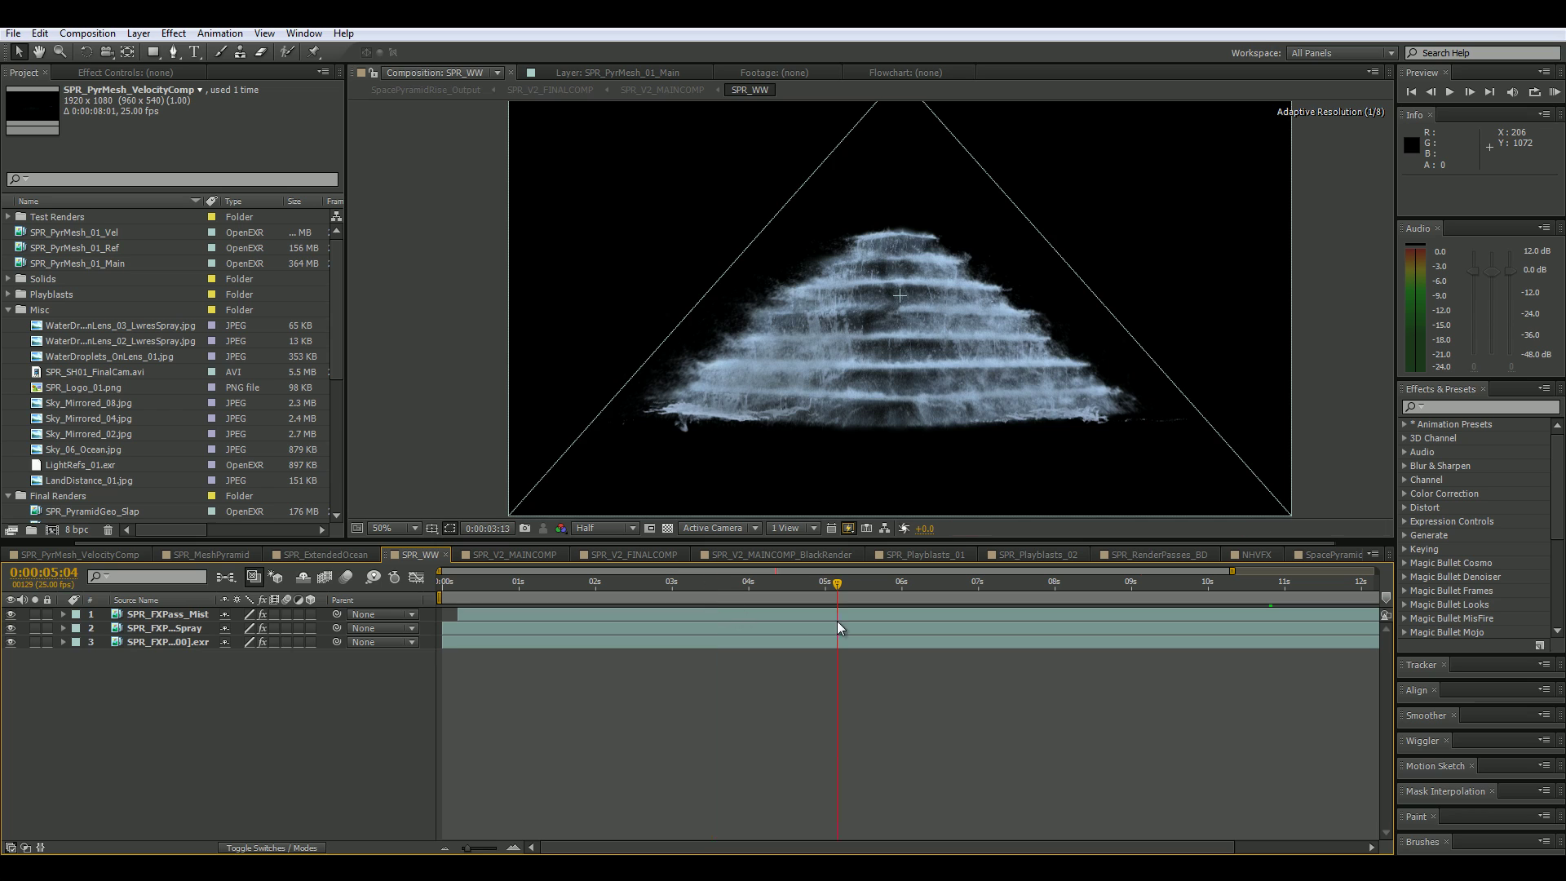
click(947, 584)
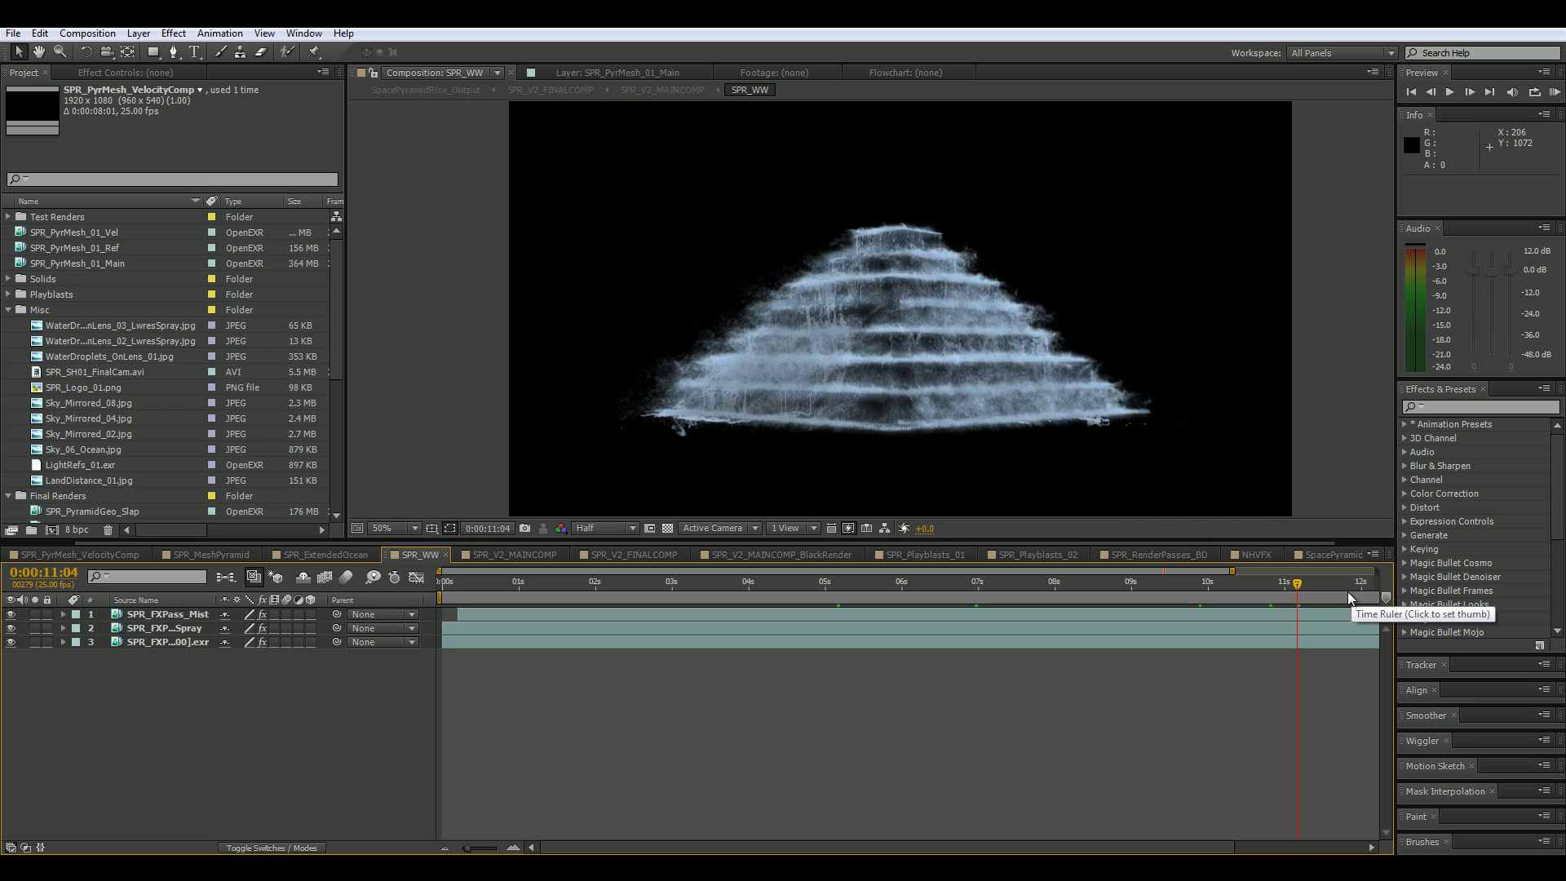
In SPR_V2_MAINCOMP, hide the sky, lens spray, whitewater, pyramid mesh and both ocean layers, and show the title layer.
click(504, 556)
scroll(857, 303, down, 2)
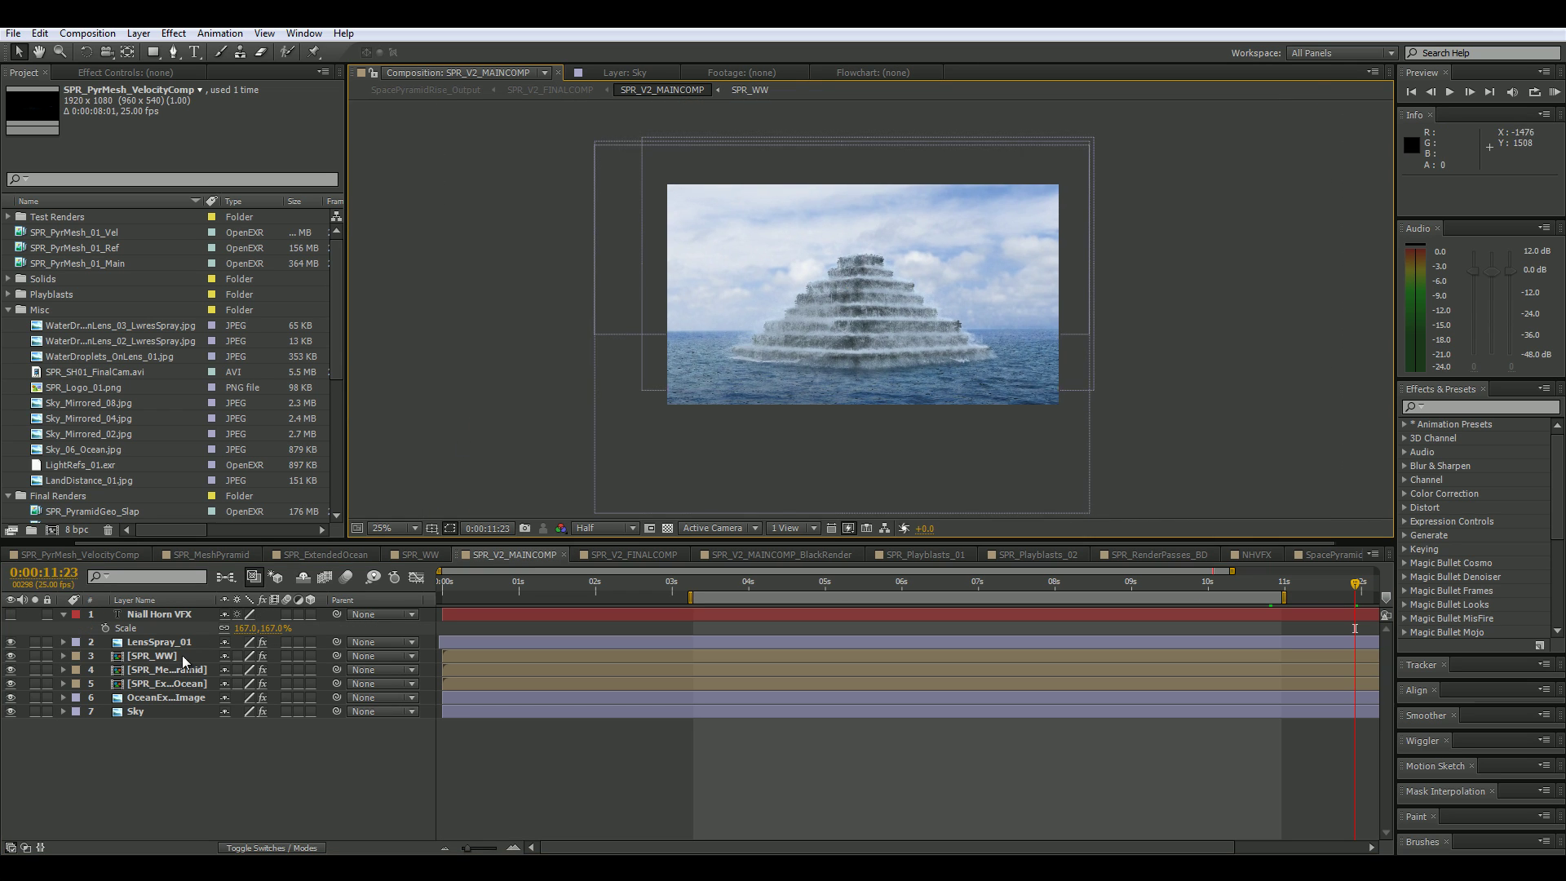
click(10, 712)
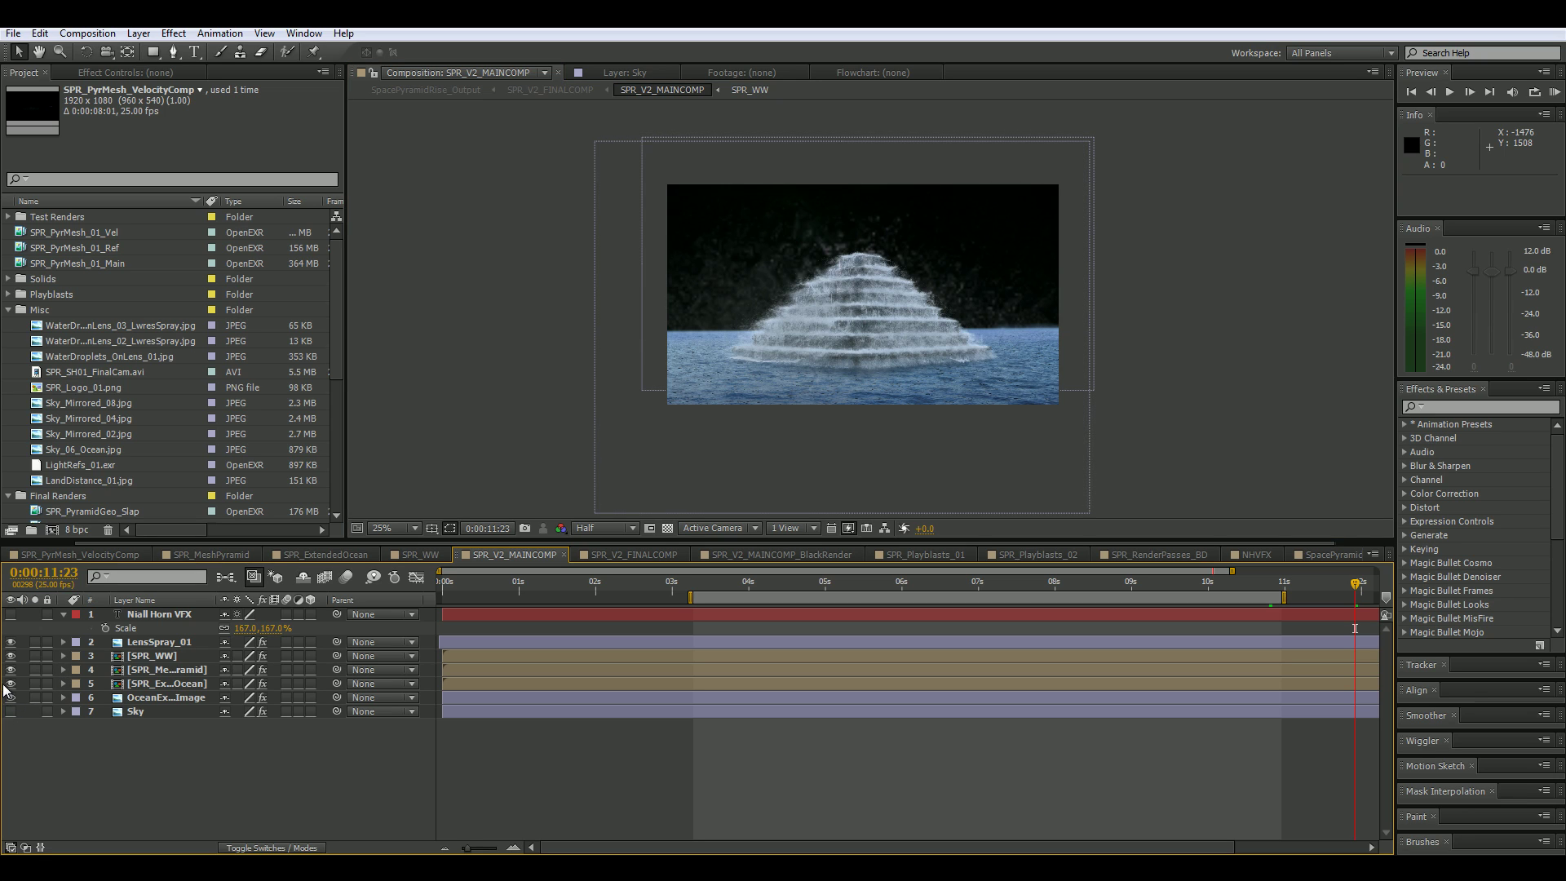
click(11, 642)
click(10, 614)
click(10, 656)
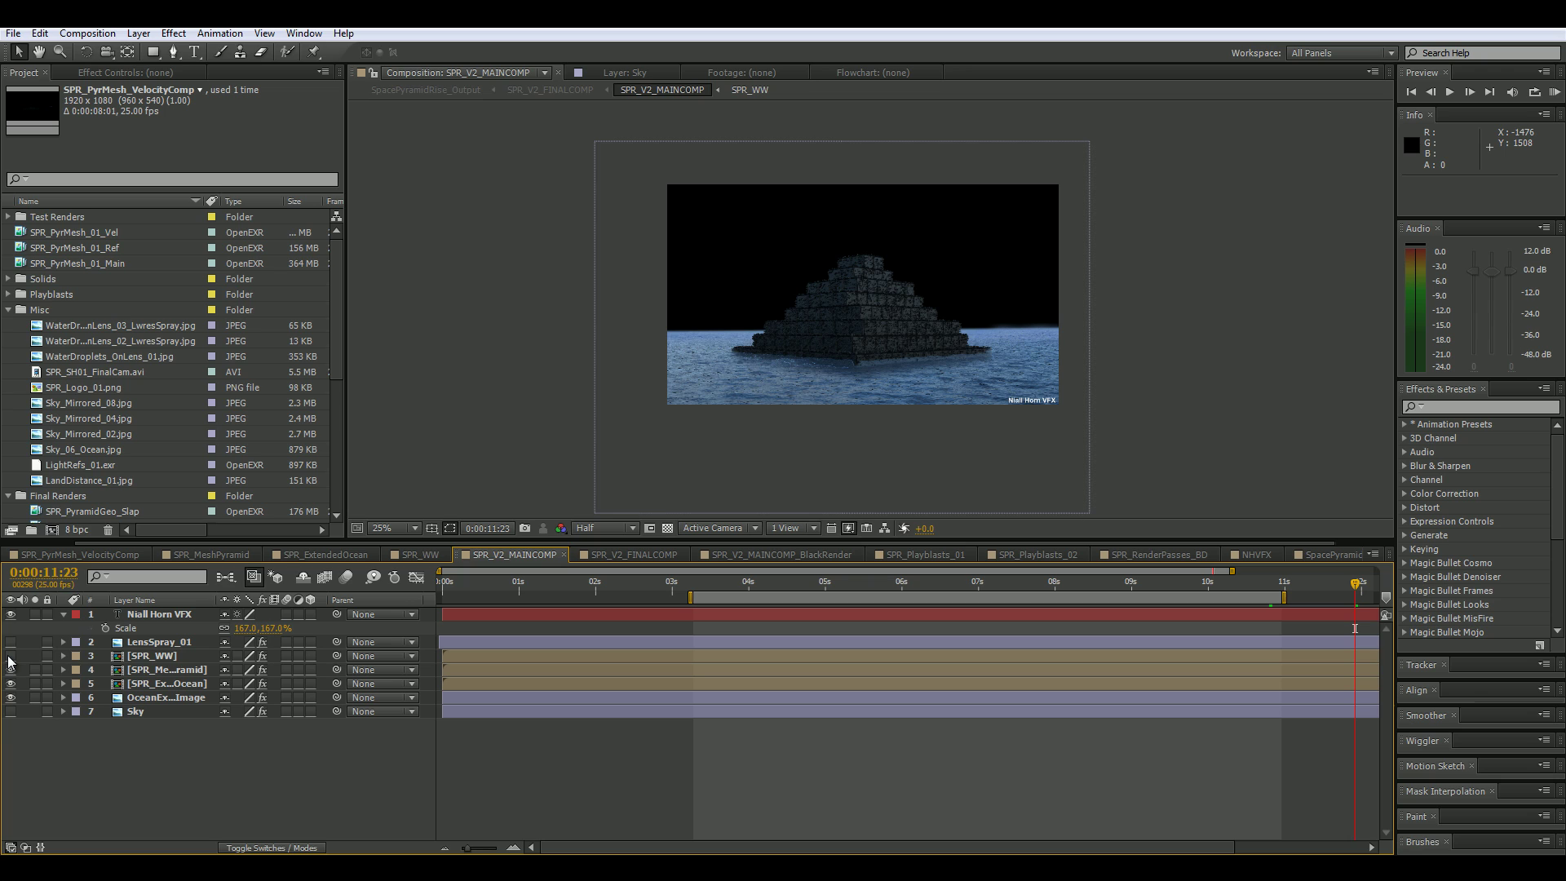
click(11, 670)
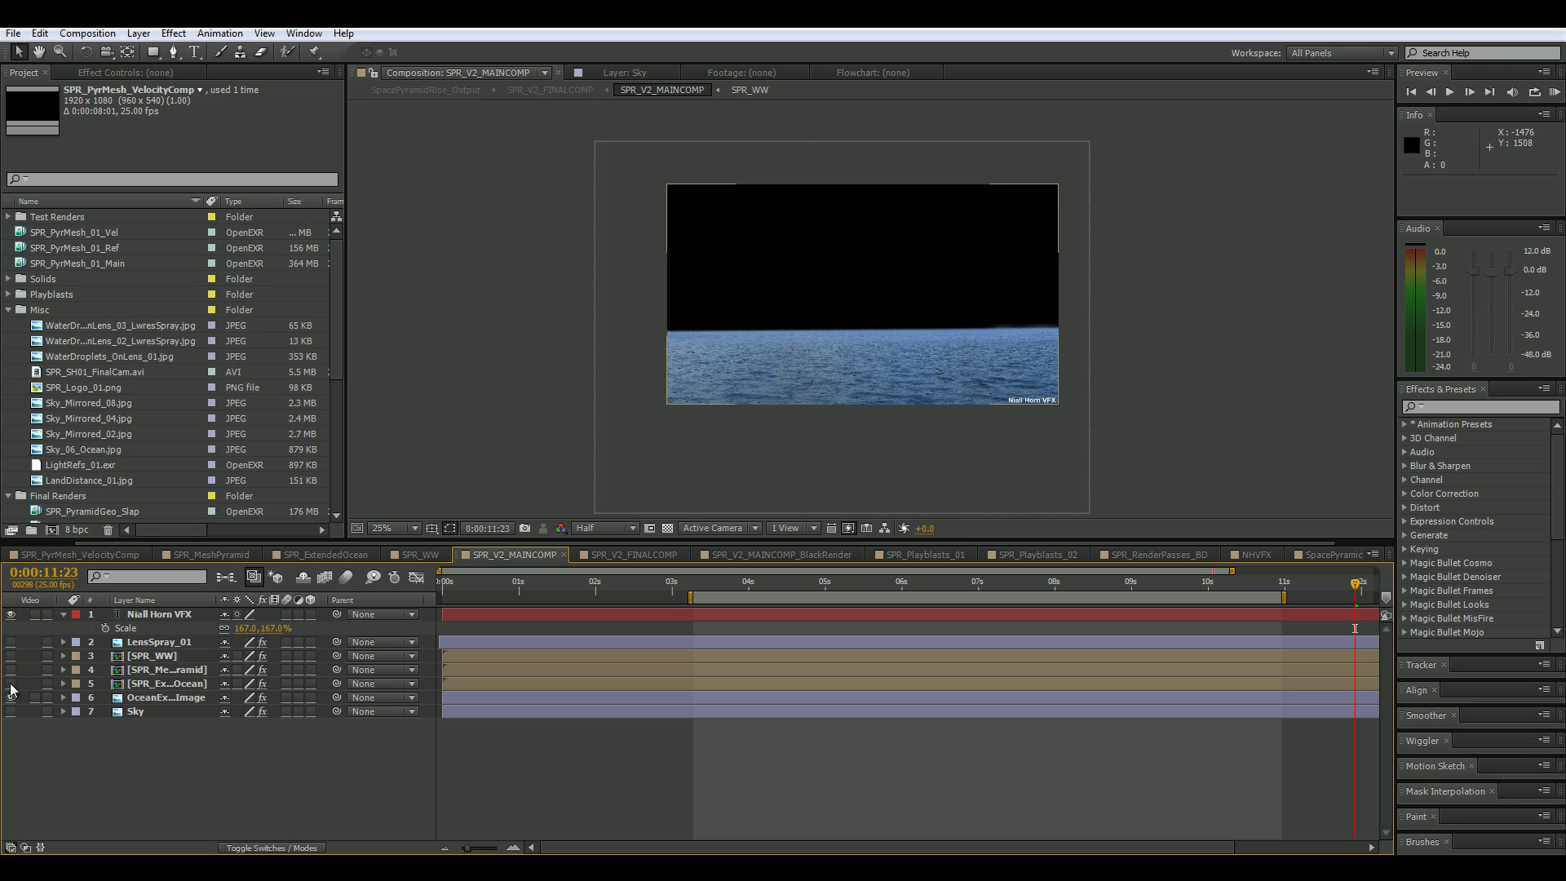
click(11, 685)
click(10, 697)
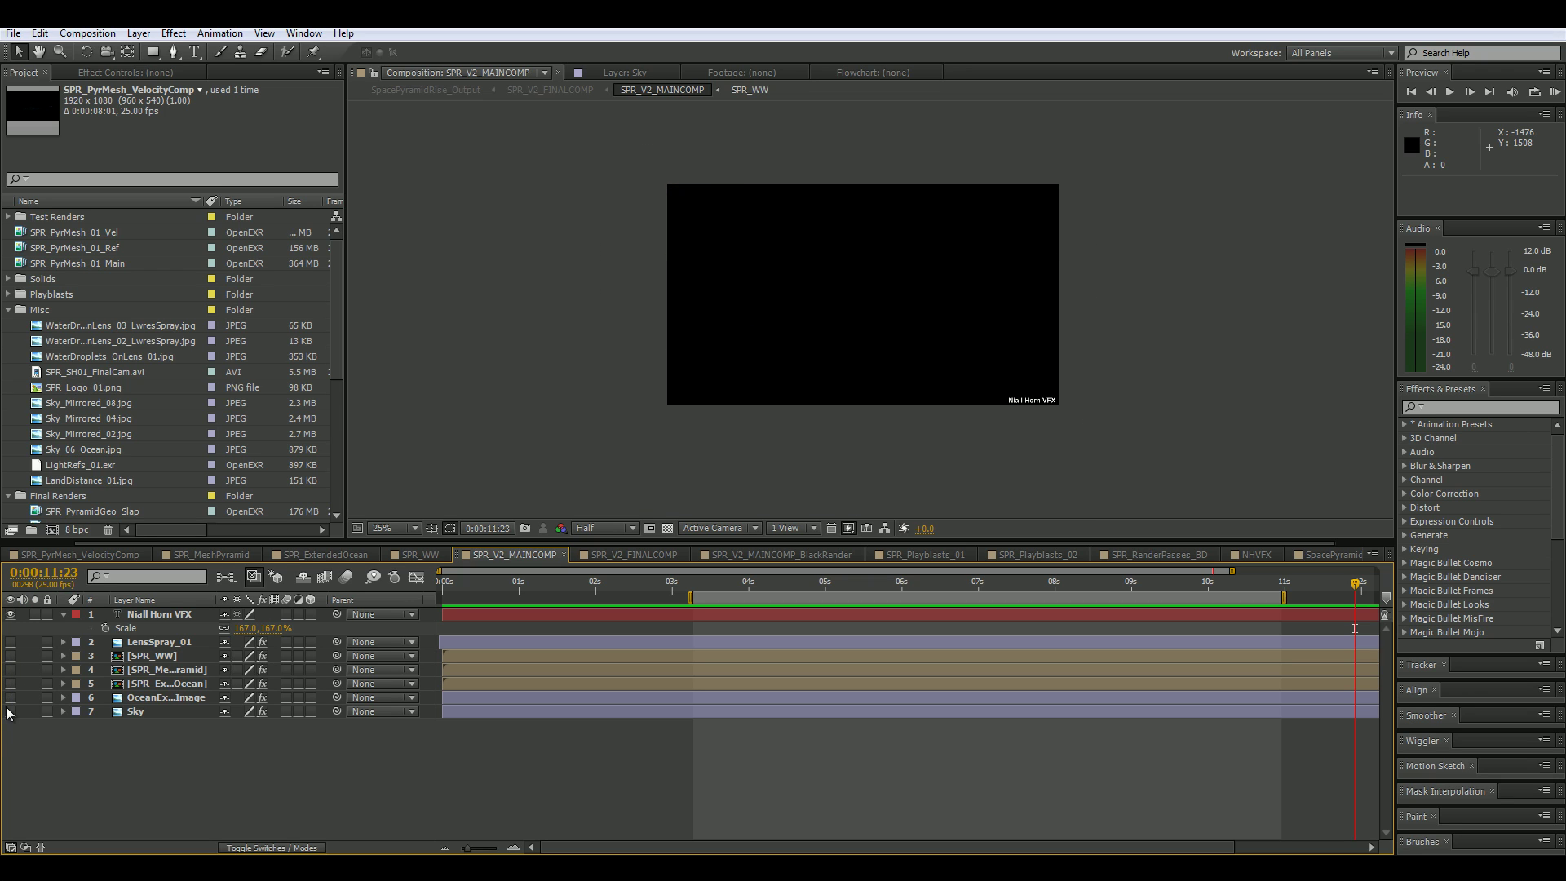
Turn the sky, both ocean layers, the pyramid mesh and the whitewater layer back on.
click(10, 697)
click(10, 684)
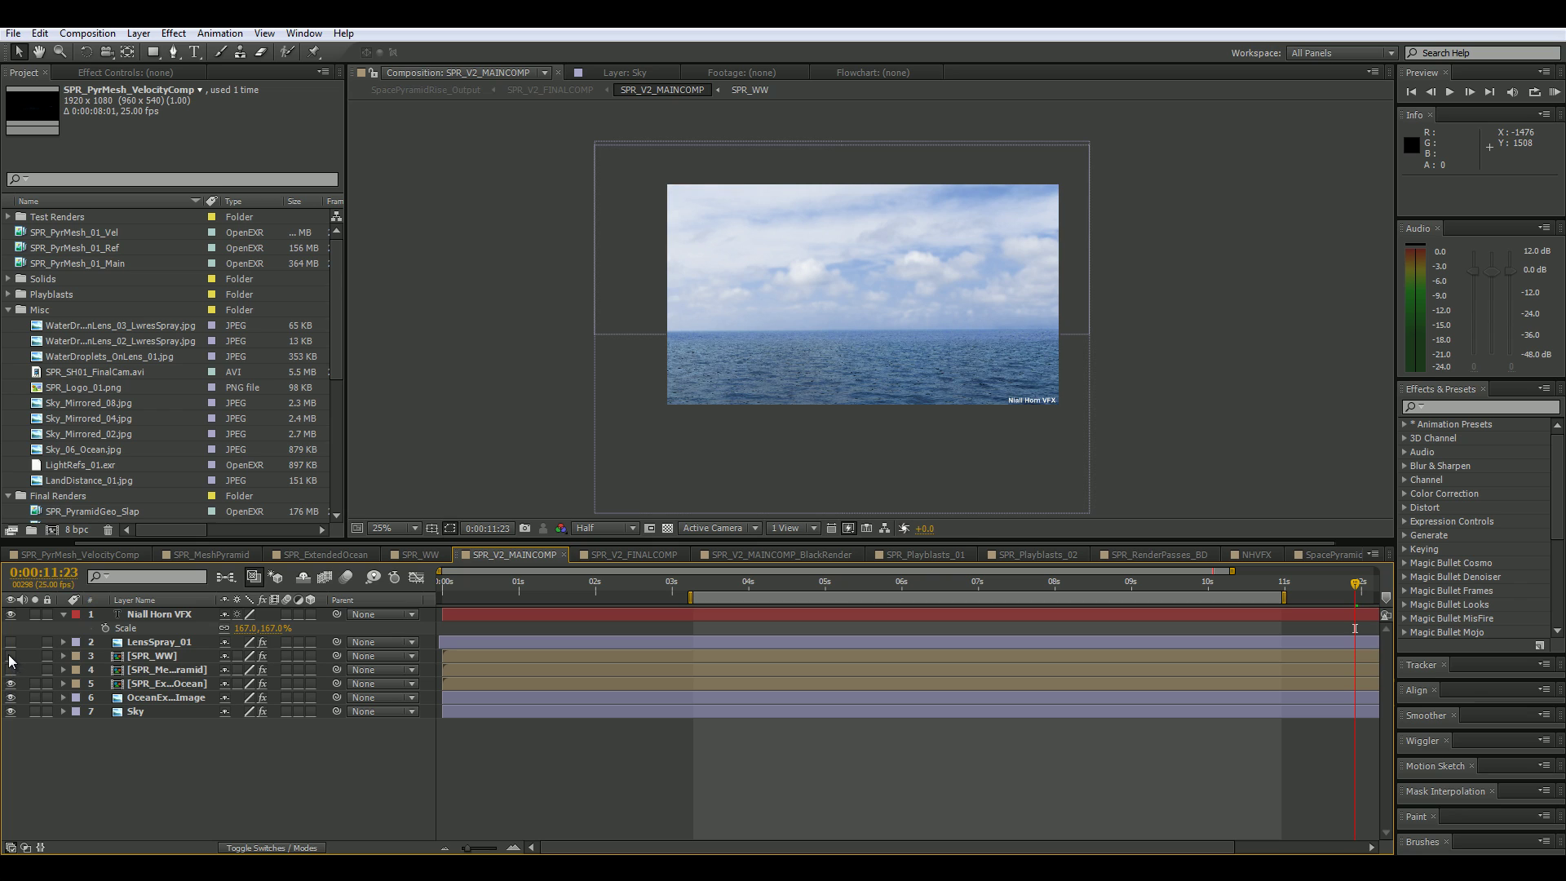
drag(11, 656, 11, 670)
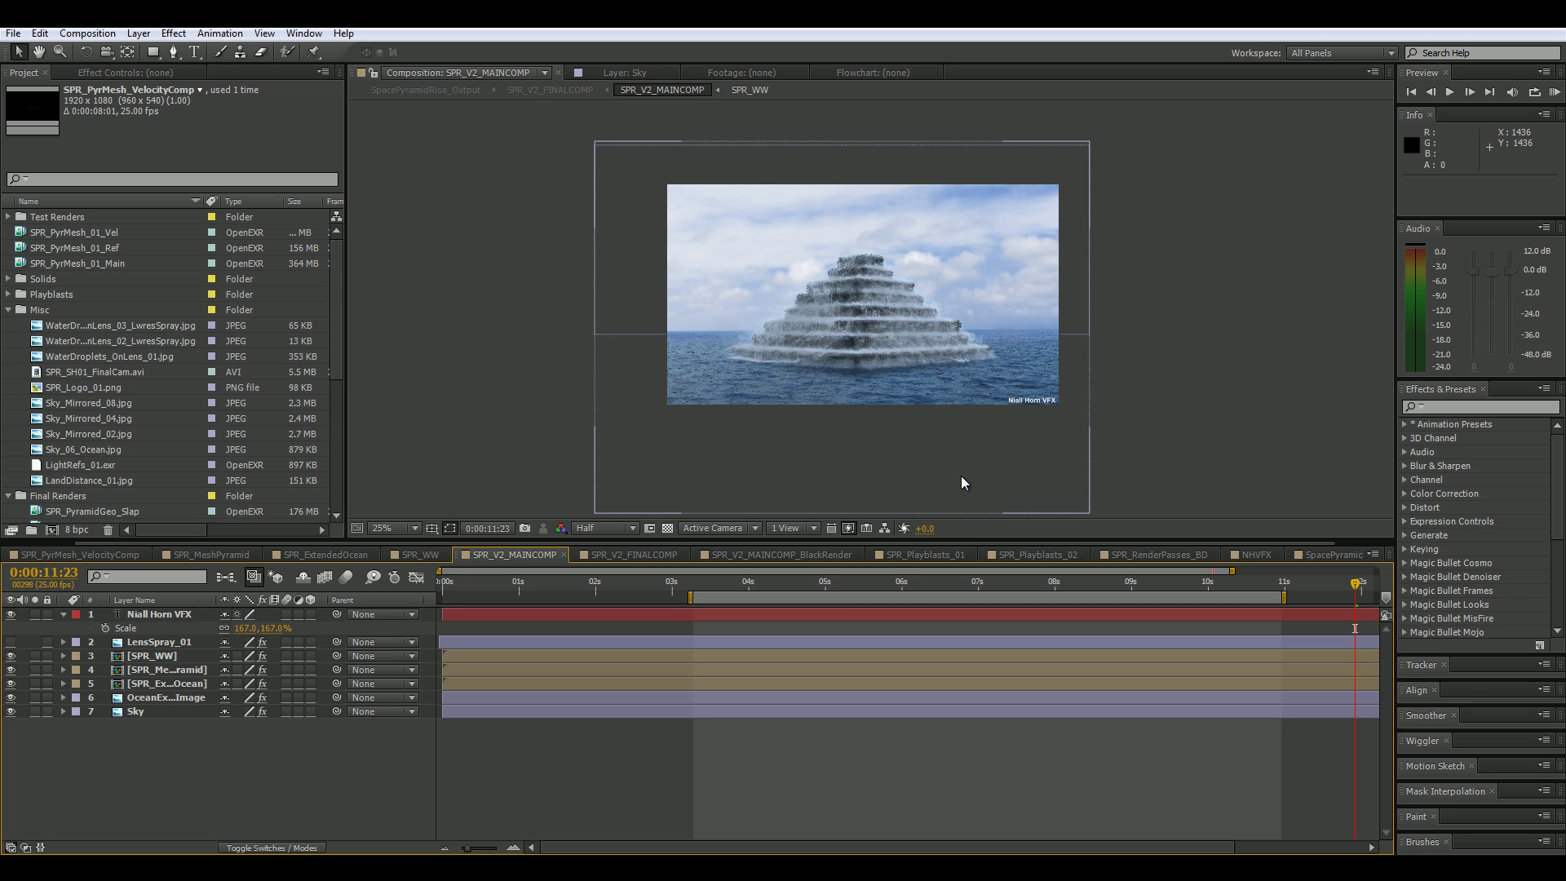
View the graded SPR_V2_FINALCOMP and move SPR_V2_MAINCOMP_BlackRender to 0:00:06:18.
click(633, 554)
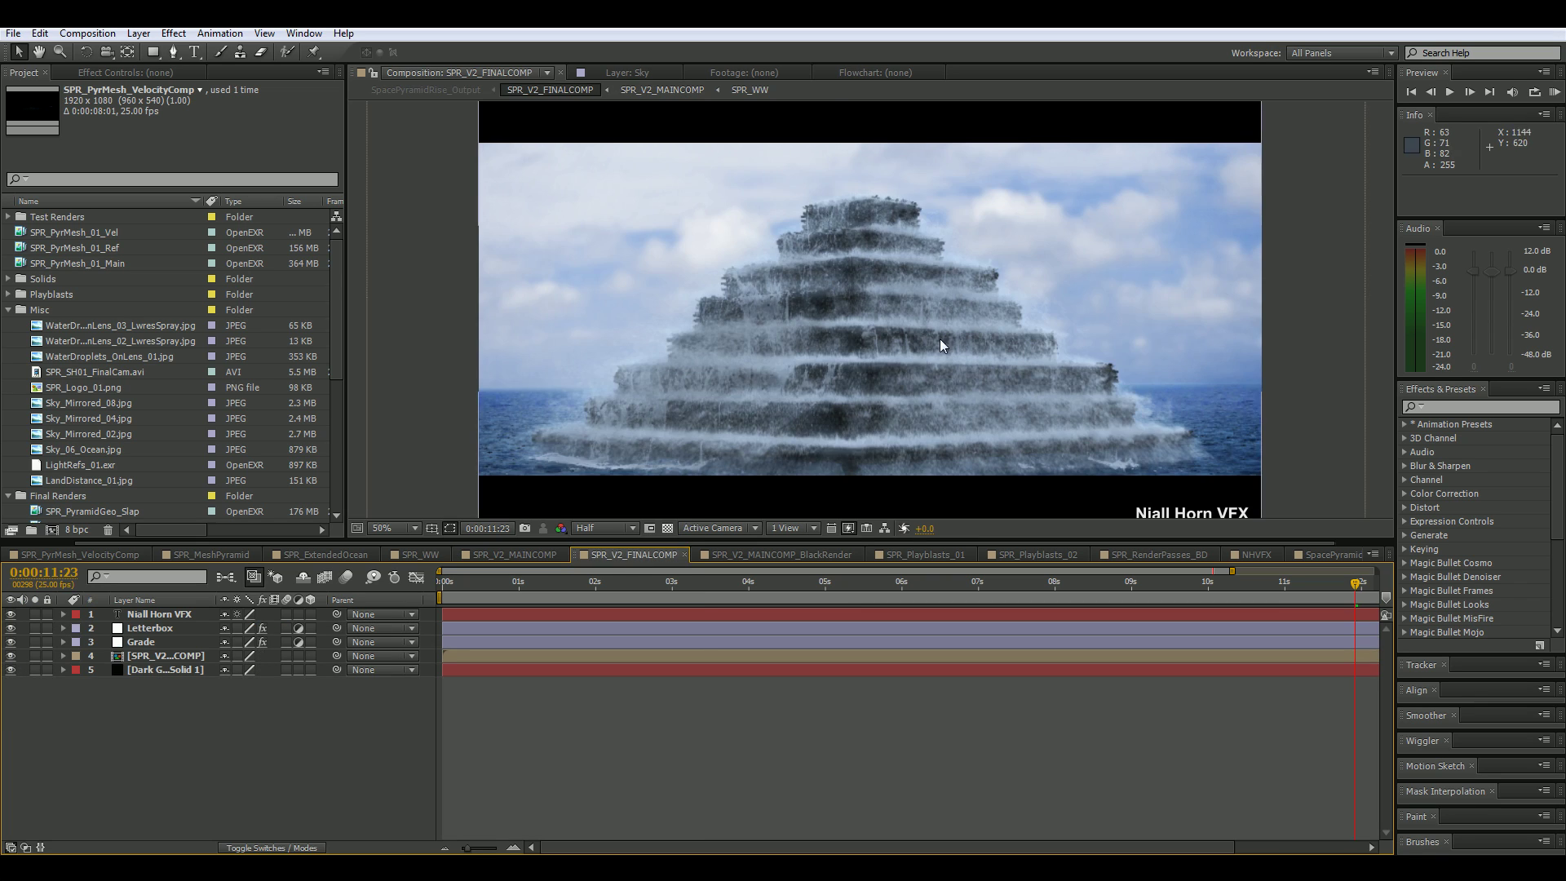
click(748, 557)
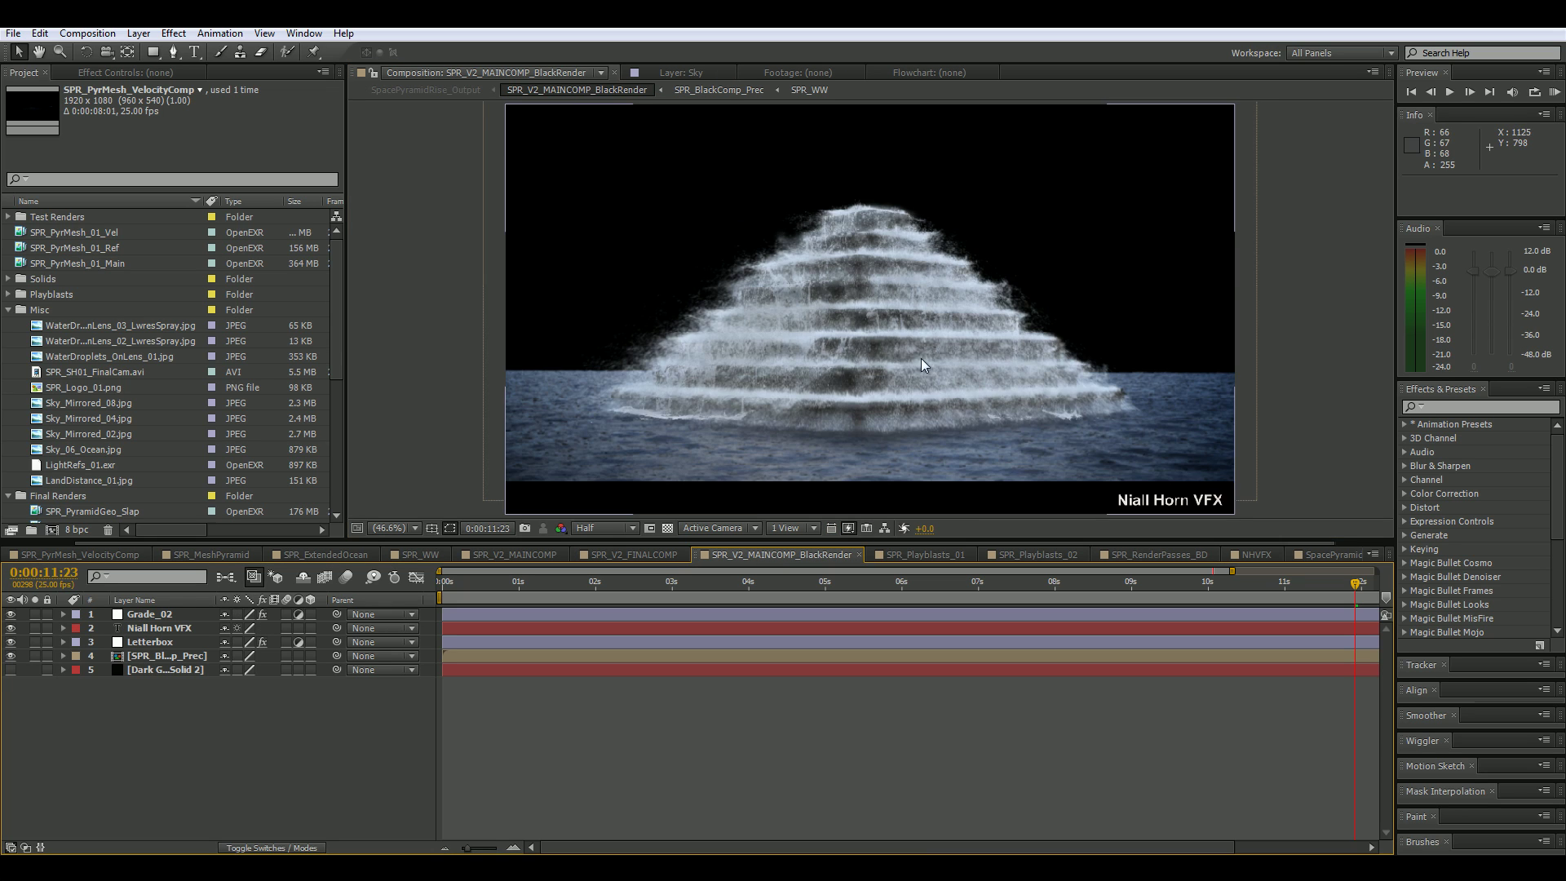
click(954, 600)
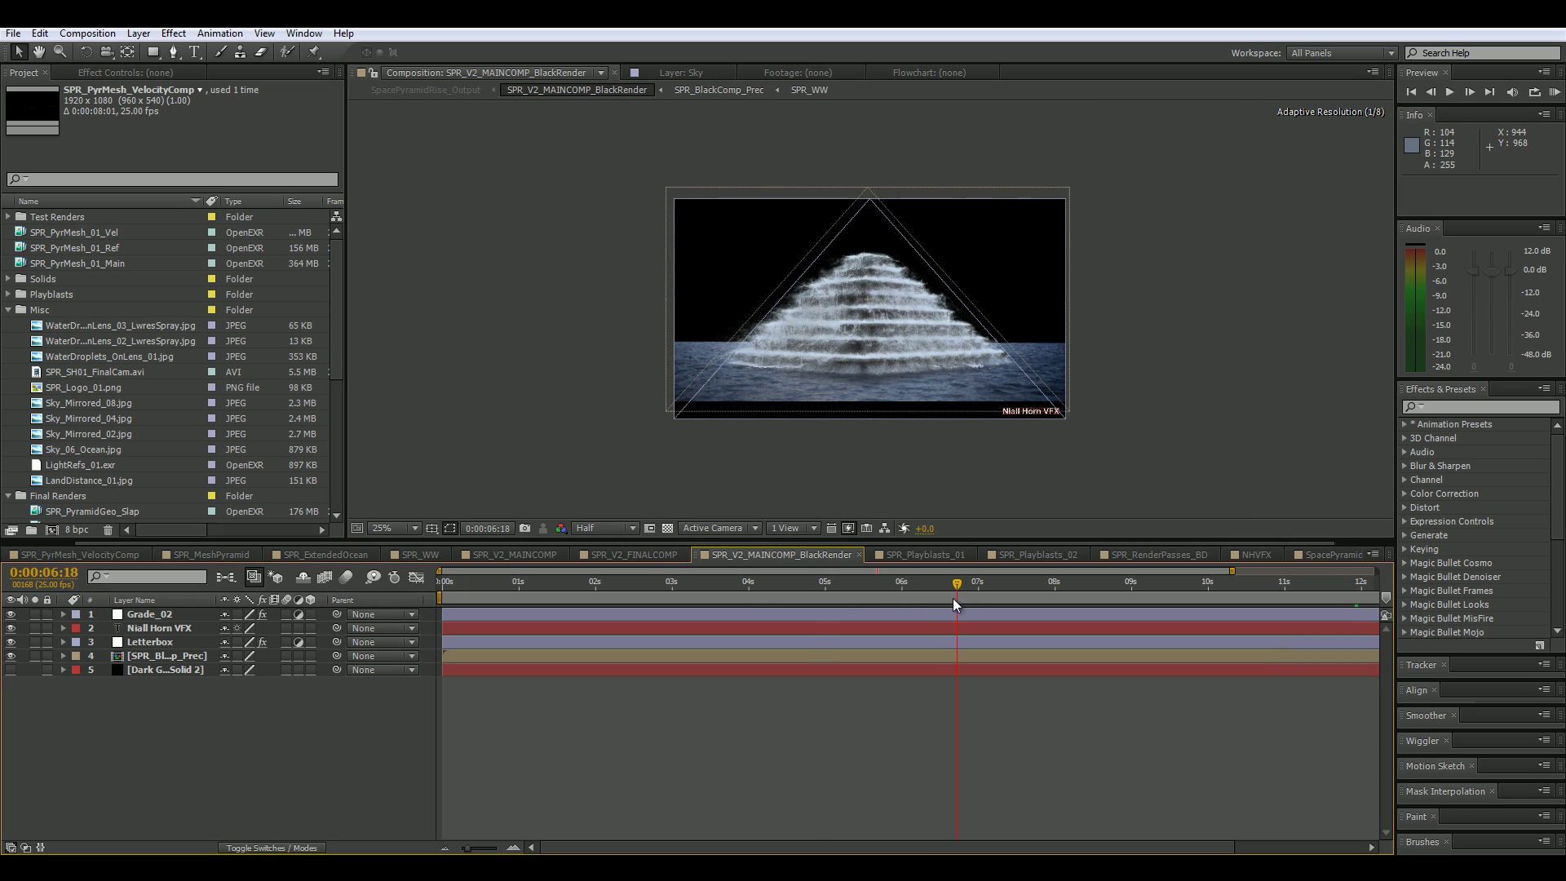